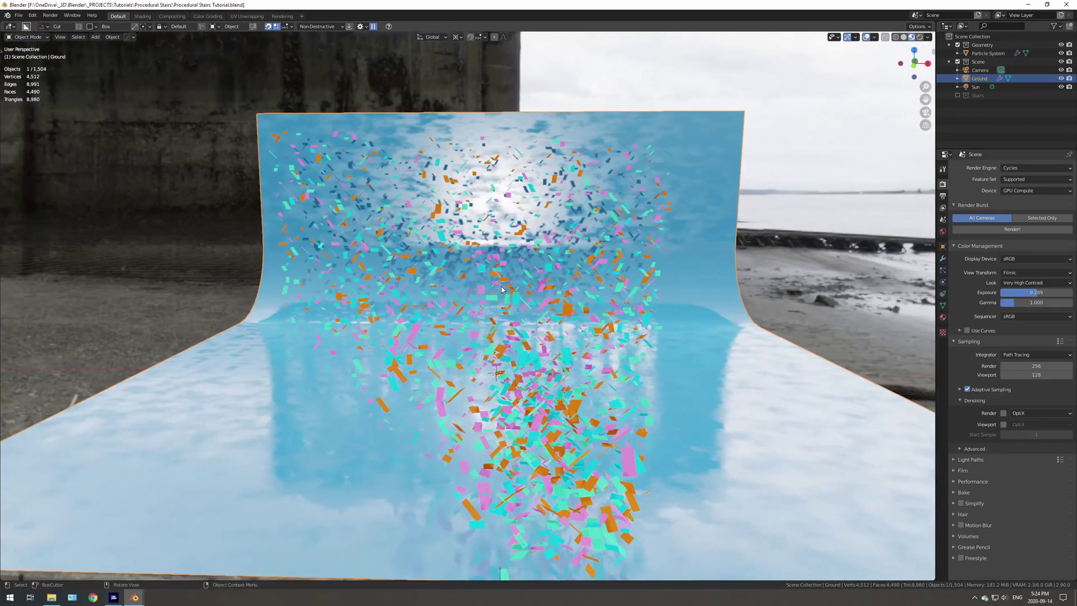
{"action": "key", "text": "KP_0"}
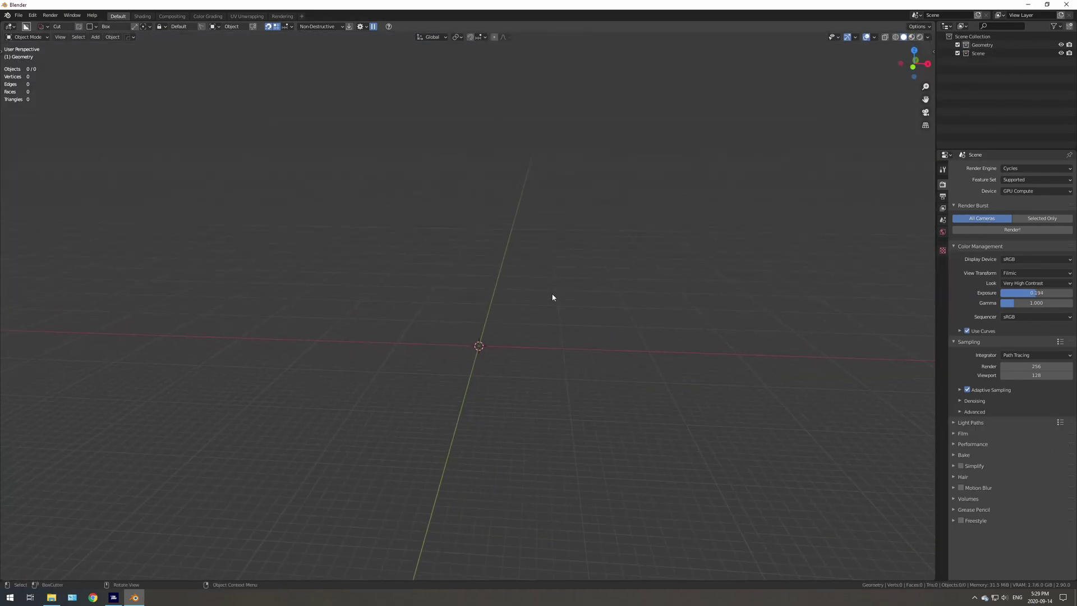
- Add a cube mesh at the world origin and raise it 1 m along the Z axis
{"action": "key", "text": "shift+a"}
{"action": "mouse_move", "coordinate": [486, 282]}
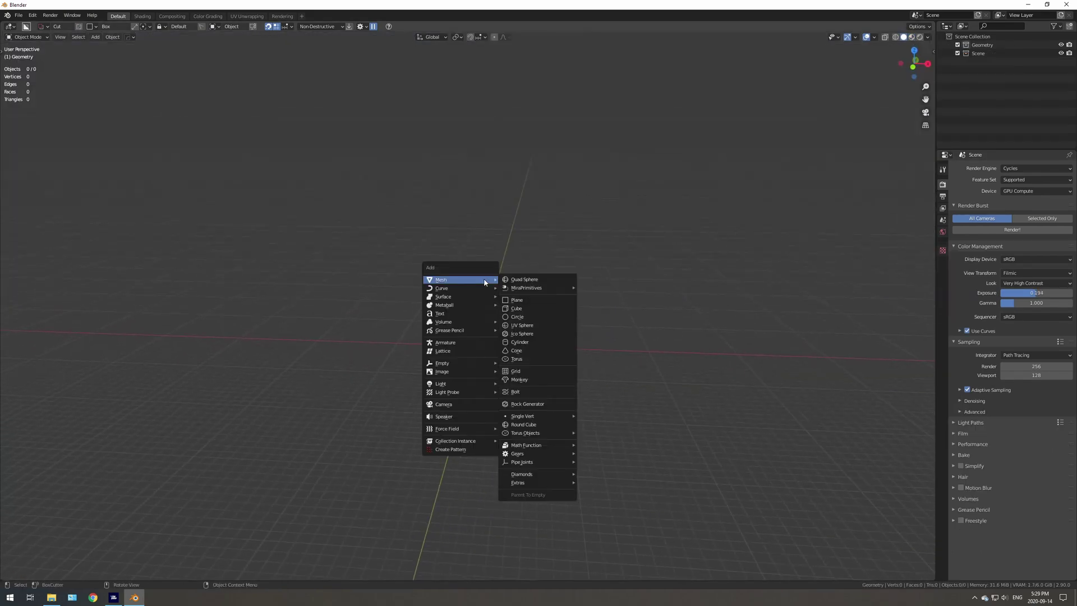
{"action": "left_click", "coordinate": [521, 308]}
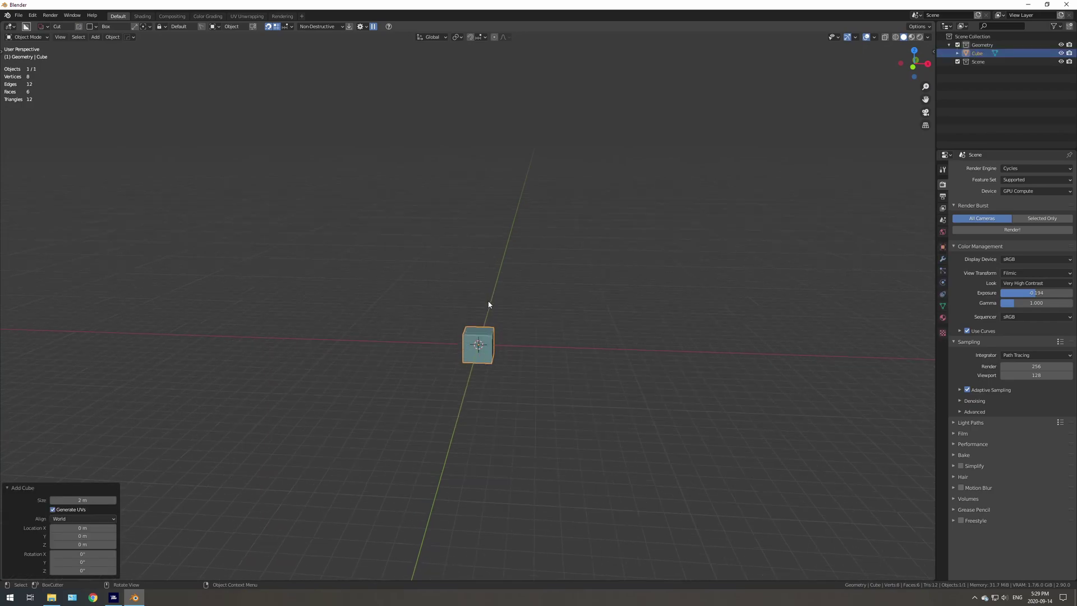
{"action": "key", "text": "KP_Decimal"}
{"action": "key", "text": "KP_1"}
{"action": "key", "text": "g"}
{"action": "key", "text": "z"}
{"action": "key", "text": "1"}
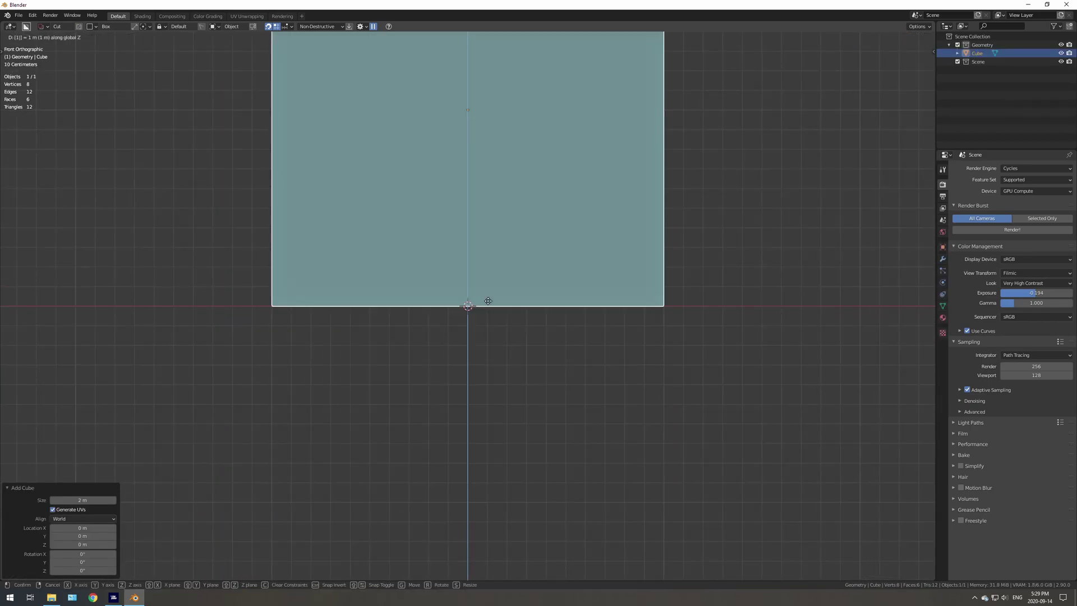
{"action": "key", "text": "Return"}
- Delete all of the cube's faces except the top face and the adjoining front face
{"action": "scroll", "coordinate": [492, 299], "scroll_direction": "down", "scroll_amount": 1}
{"action": "middle_click_drag", "start_coordinate": [515, 185], "coordinate": [511, 308], "text": "shift"}
{"action": "key", "text": "Tab"}
{"action": "middle_click_drag", "start_coordinate": [464, 254], "coordinate": [474, 266]}
{"action": "key", "text": "3"}
{"action": "left_click", "coordinate": [477, 157]}
{"action": "left_click", "coordinate": [461, 267], "text": "shift"}
{"action": "scroll", "coordinate": [461, 266], "scroll_direction": "down", "scroll_amount": 3}
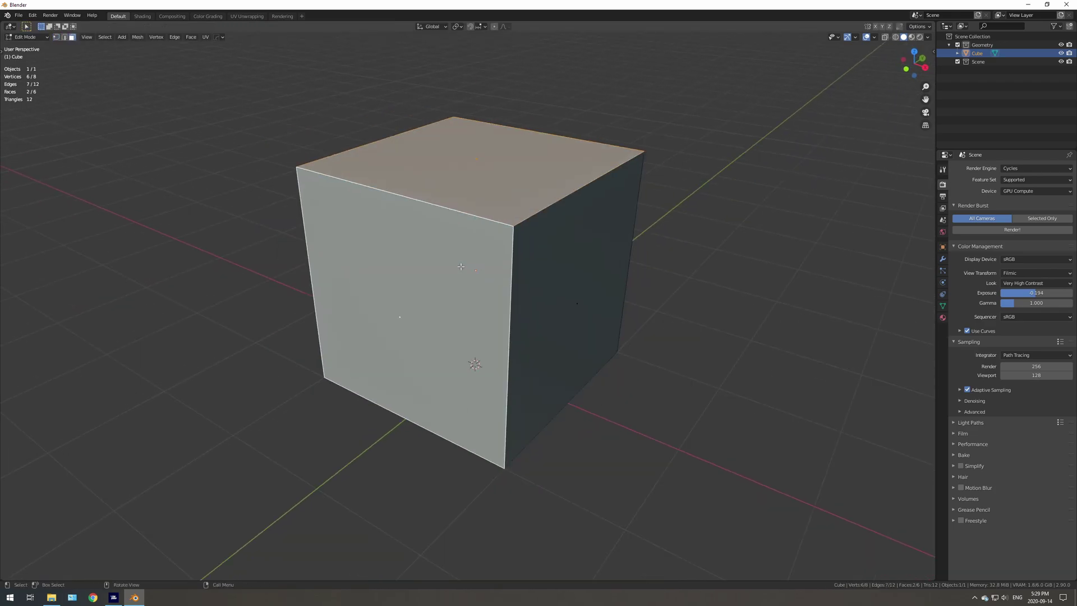
{"action": "key", "text": "ctrl+i"}
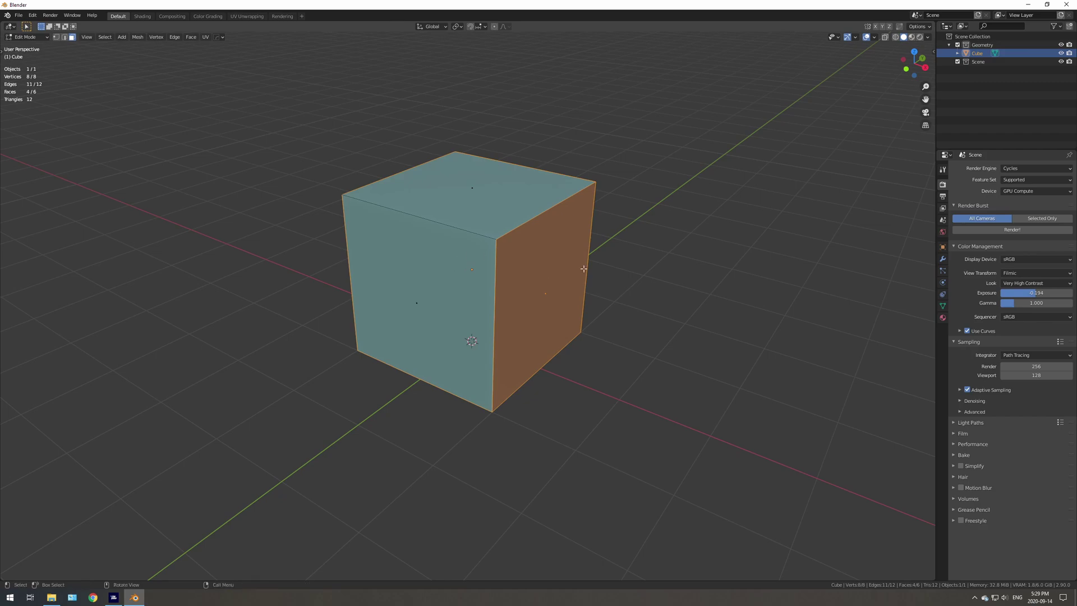
{"action": "middle_click_drag", "start_coordinate": [629, 296], "coordinate": [596, 282]}
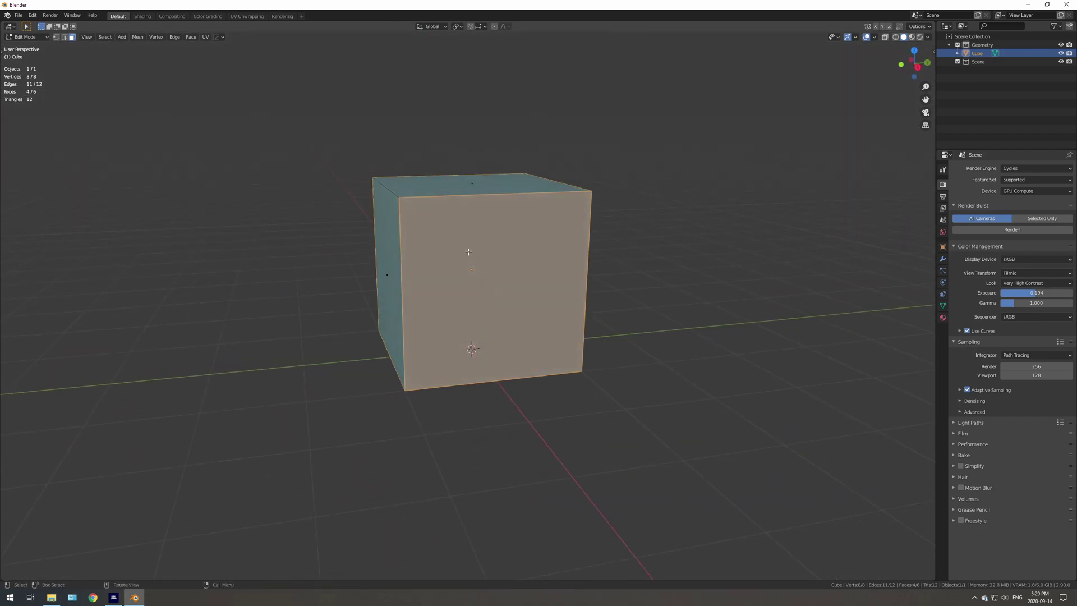
{"action": "key", "text": "x"}
{"action": "left_click", "coordinate": [443, 272]}
{"action": "middle_click_drag", "start_coordinate": [402, 257], "coordinate": [491, 259]}
{"action": "key", "text": "Tab"}
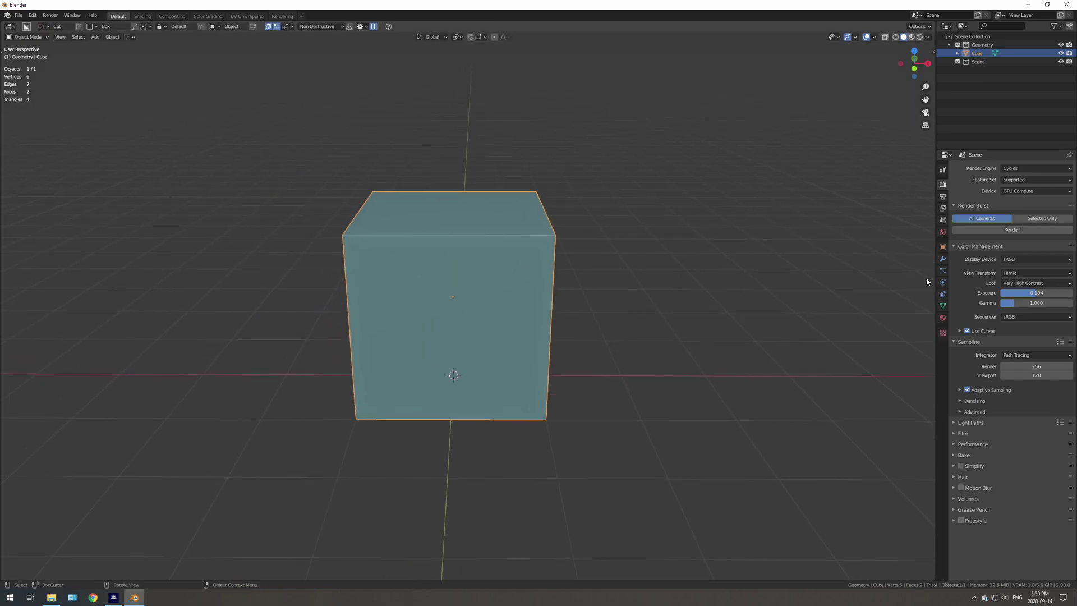
- Add a Bevel modifier to the remaining faces and give it a custom profile using the stair-shaped steps preset
{"action": "left_click", "coordinate": [942, 258]}
{"action": "left_click", "coordinate": [972, 169]}
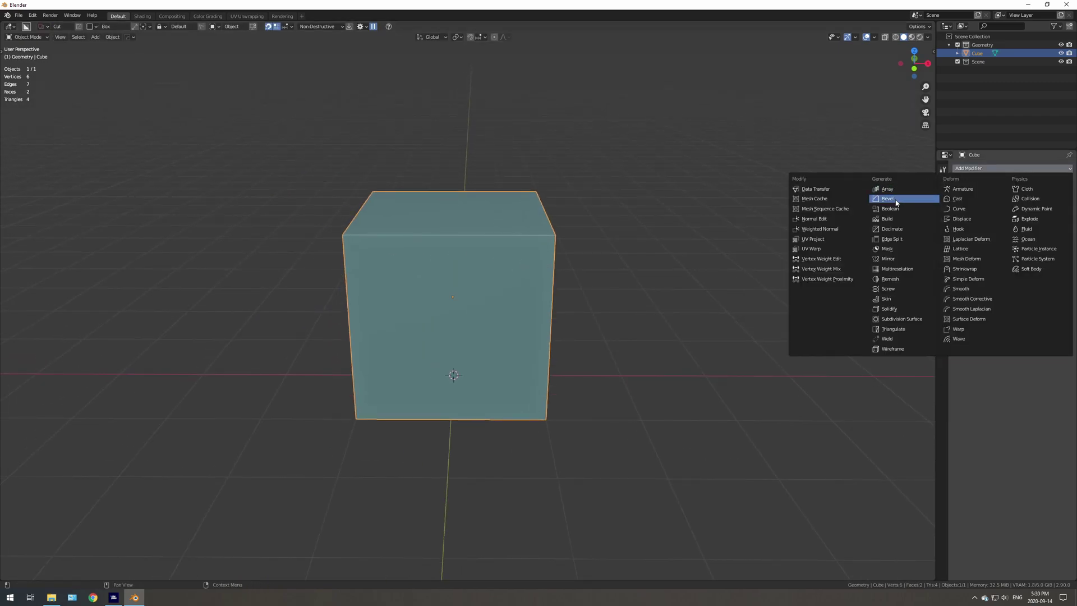
{"action": "left_click", "coordinate": [896, 201]}
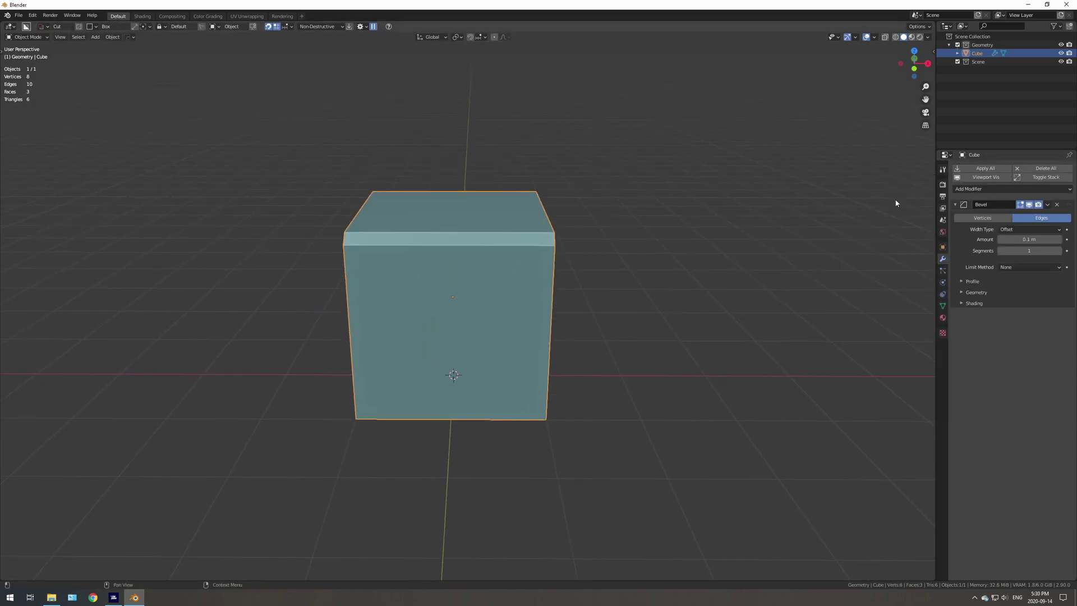
{"action": "left_click", "coordinate": [959, 283]}
{"action": "left_click", "coordinate": [1041, 295]}
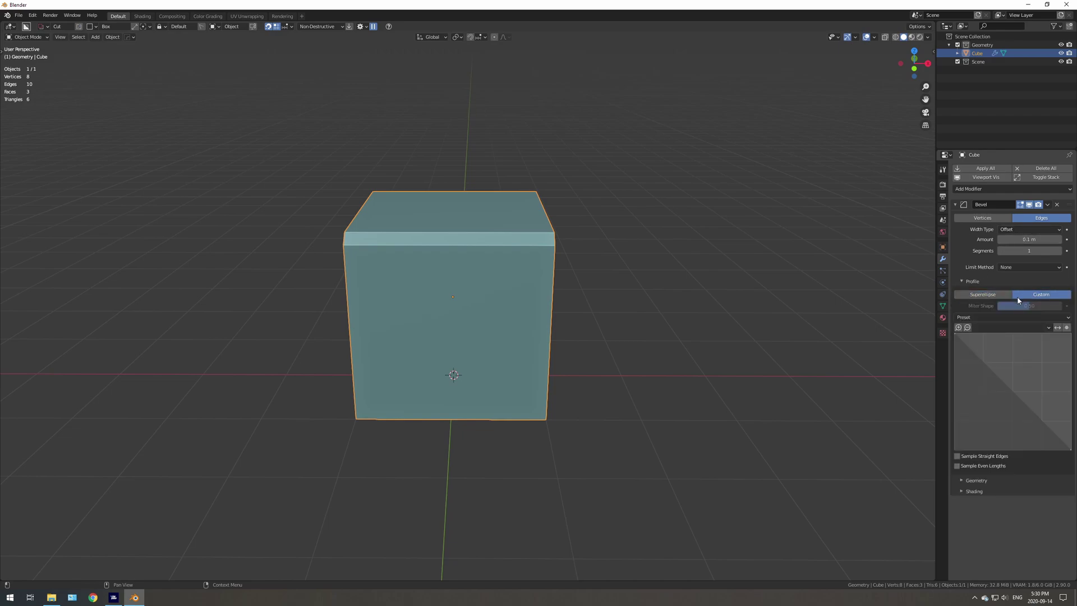
{"action": "left_click", "coordinate": [1024, 317]}
{"action": "left_click", "coordinate": [1028, 363]}
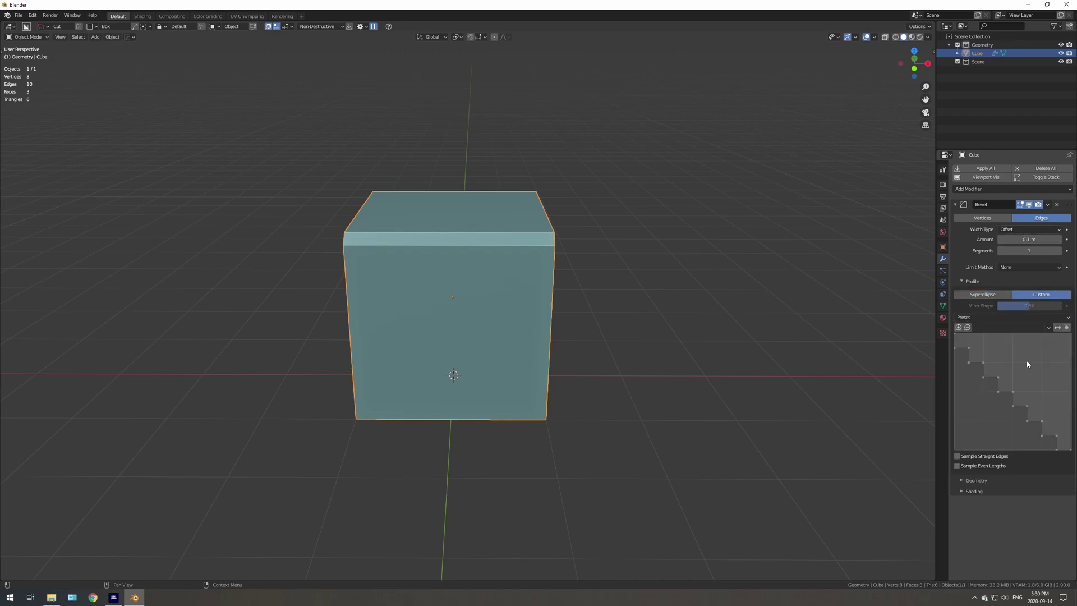
{"action": "left_click", "coordinate": [961, 282]}
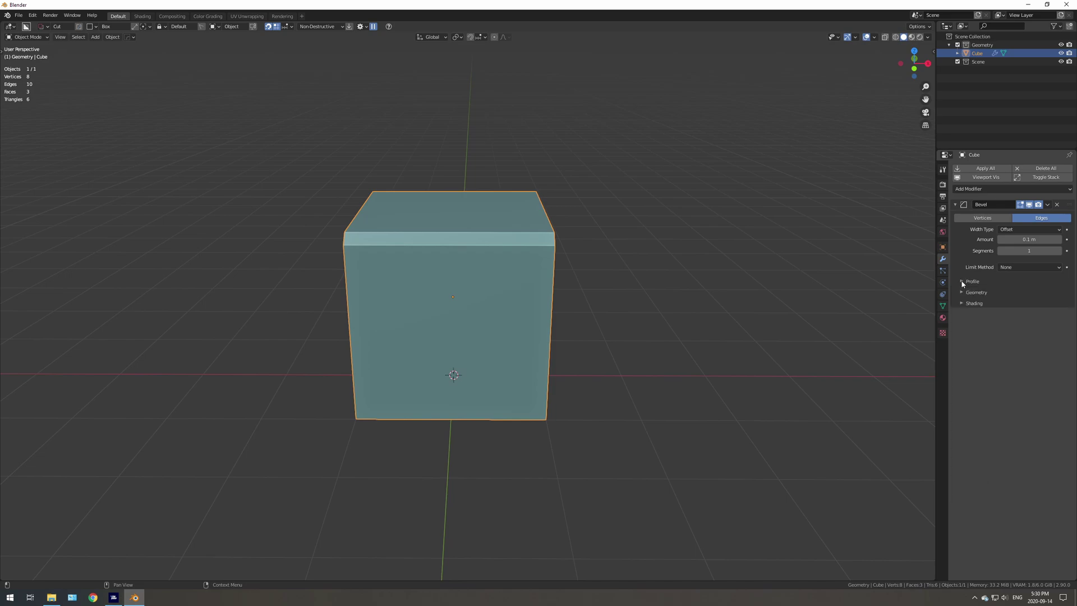
- Set the Bevel modifier's amount to 1.75 m
{"action": "left_click_drag", "start_coordinate": [1018, 240], "coordinate": [1057, 239]}
{"action": "middle_click_drag", "start_coordinate": [625, 330], "coordinate": [798, 279]}
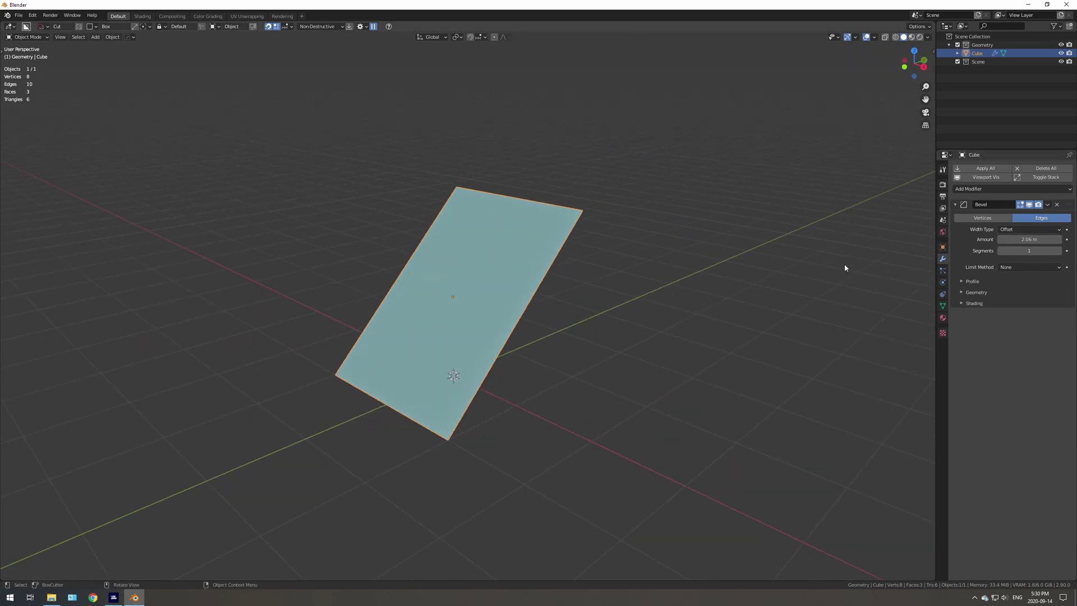
{"action": "left_click", "coordinate": [1016, 240]}
{"action": "type", "text": "1.7"}
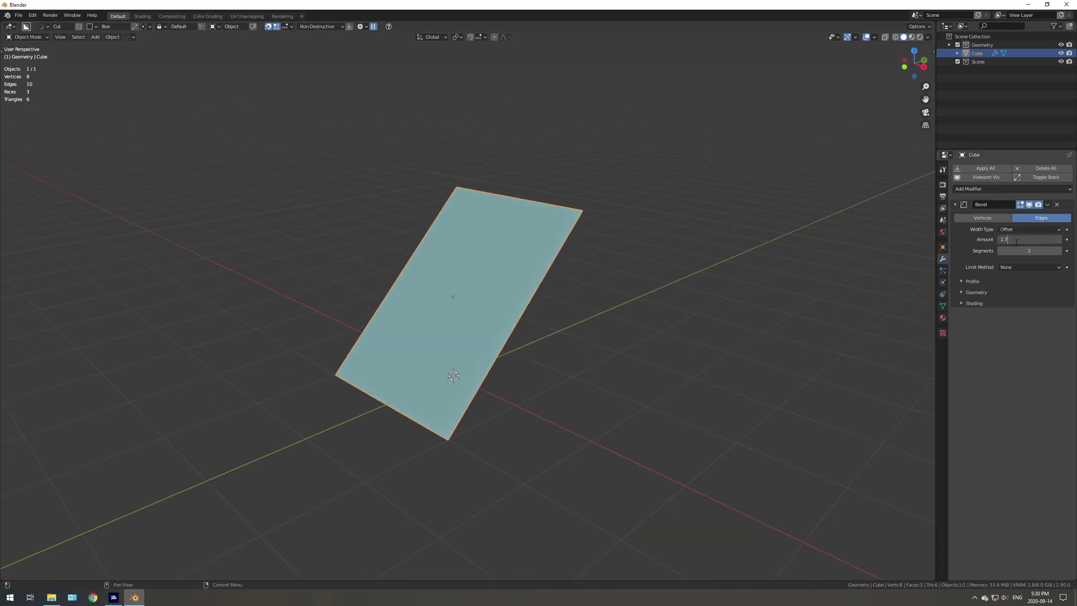
{"action": "type", "text": "5"}
{"action": "key", "text": "Return"}
- Increase the Bevel modifier's segments to 16 so the profile forms regular stairs
{"action": "middle_click_drag", "start_coordinate": [824, 259], "coordinate": [475, 359]}
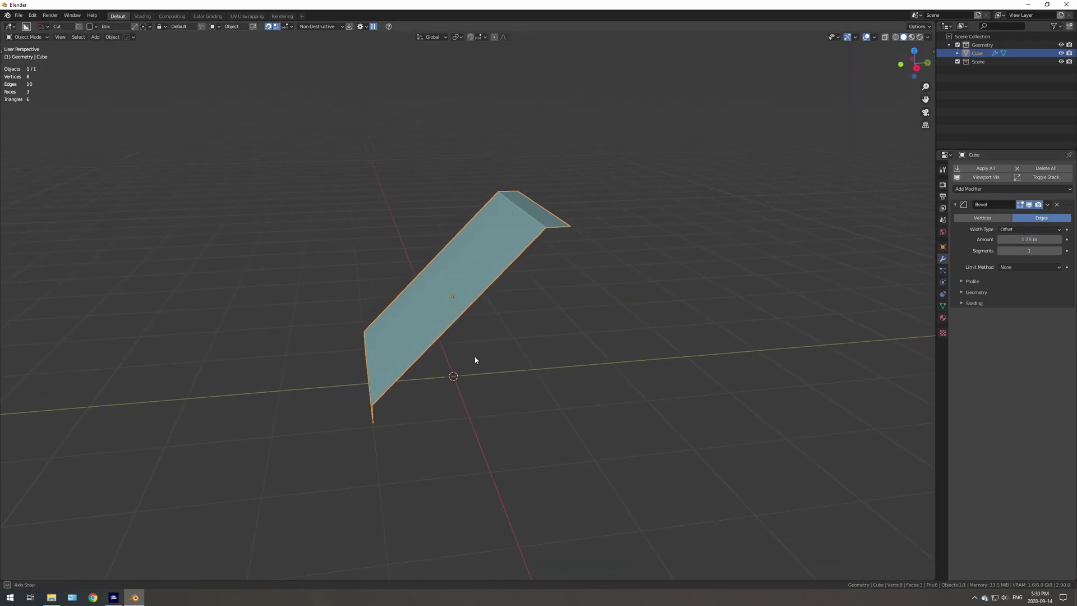
{"action": "left_click", "coordinate": [1058, 251]}
{"action": "left_click", "coordinate": [1059, 250]}
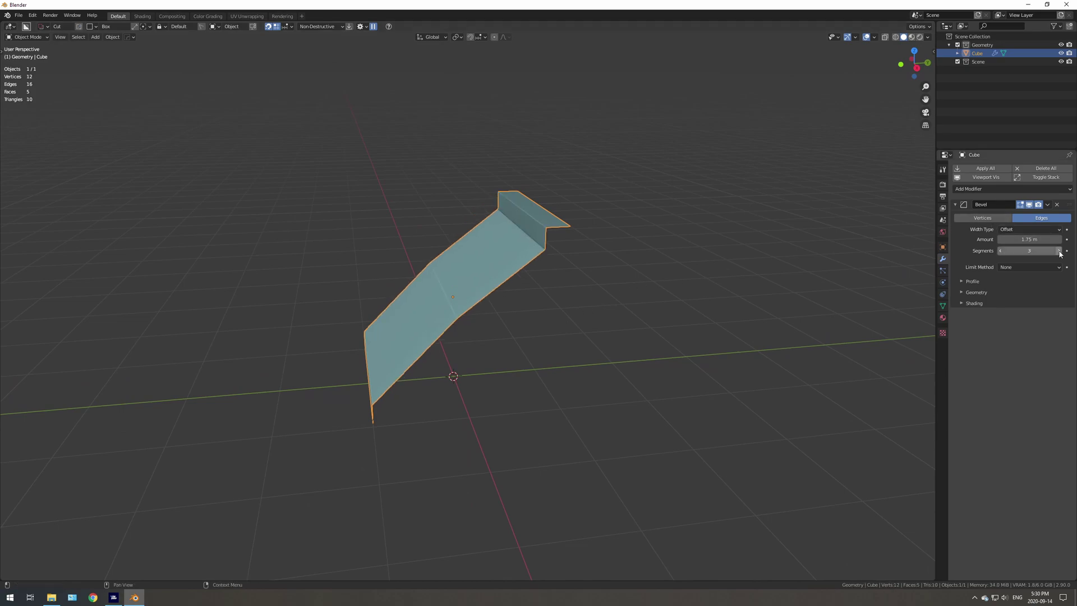
{"action": "left_click", "coordinate": [1059, 251]}
{"action": "left_click", "coordinate": [1059, 250]}
{"action": "left_click", "coordinate": [1059, 251]}
{"action": "left_click", "coordinate": [1058, 251]}
{"action": "left_click", "coordinate": [1058, 250]}
{"action": "left_click", "coordinate": [1059, 250]}
{"action": "left_click", "coordinate": [1058, 250]}
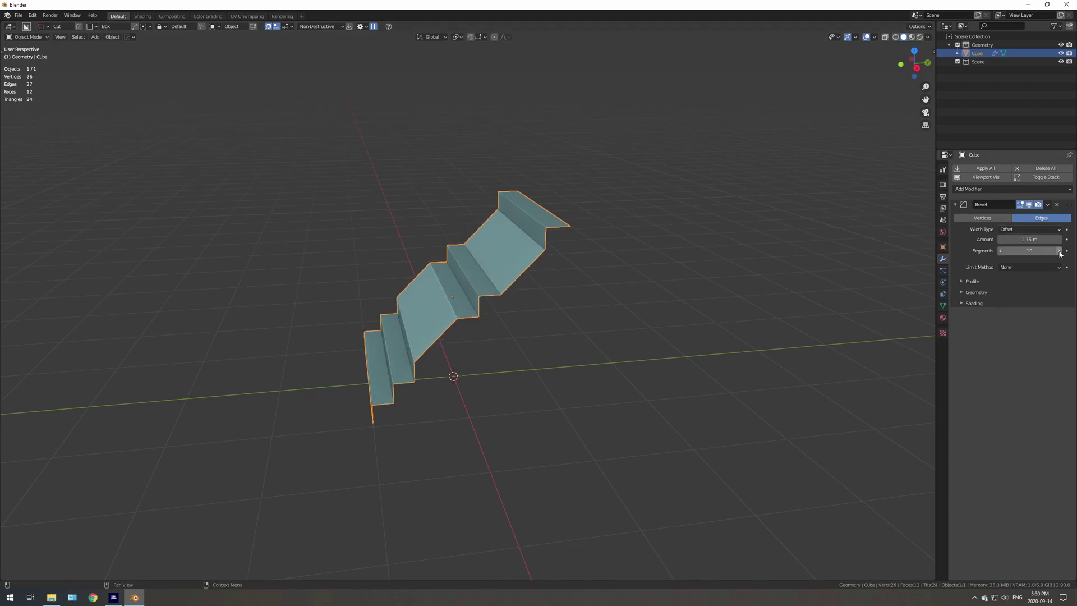
{"action": "left_click", "coordinate": [1058, 251]}
{"action": "left_click", "coordinate": [1058, 251]}
{"action": "left_click", "coordinate": [1059, 251]}
{"action": "left_click", "coordinate": [1058, 250]}
{"action": "left_click", "coordinate": [1058, 251]}
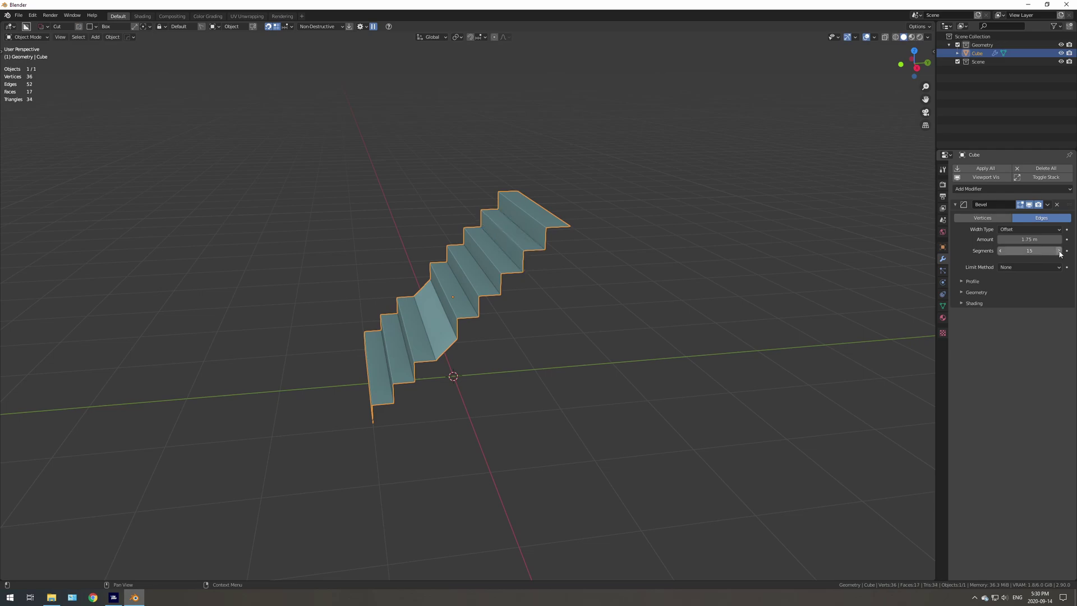
{"action": "left_click", "coordinate": [1059, 251]}
- Enable Auto Smooth for the stair mesh's normals
{"action": "middle_click_drag", "start_coordinate": [628, 292], "coordinate": [514, 305]}
{"action": "middle_click_drag", "start_coordinate": [616, 295], "coordinate": [458, 271]}
{"action": "left_click", "coordinate": [942, 306]}
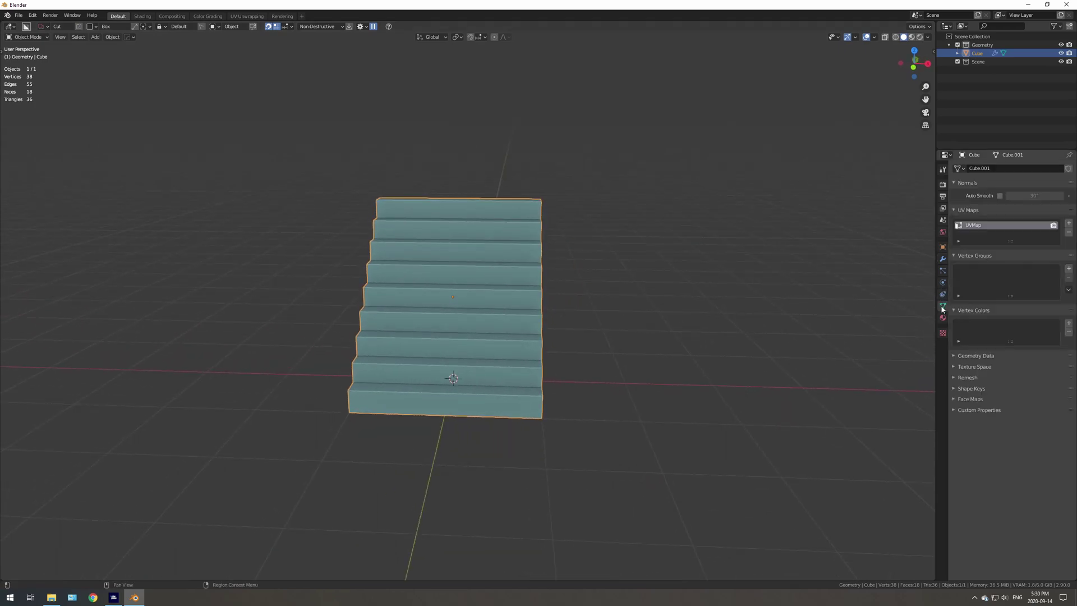
{"action": "left_click", "coordinate": [998, 196]}
{"action": "middle_click_drag", "start_coordinate": [567, 300], "coordinate": [473, 329]}
- Add an Array modifier that repeats the stairs along X with a count of 5
{"action": "left_click", "coordinate": [942, 259]}
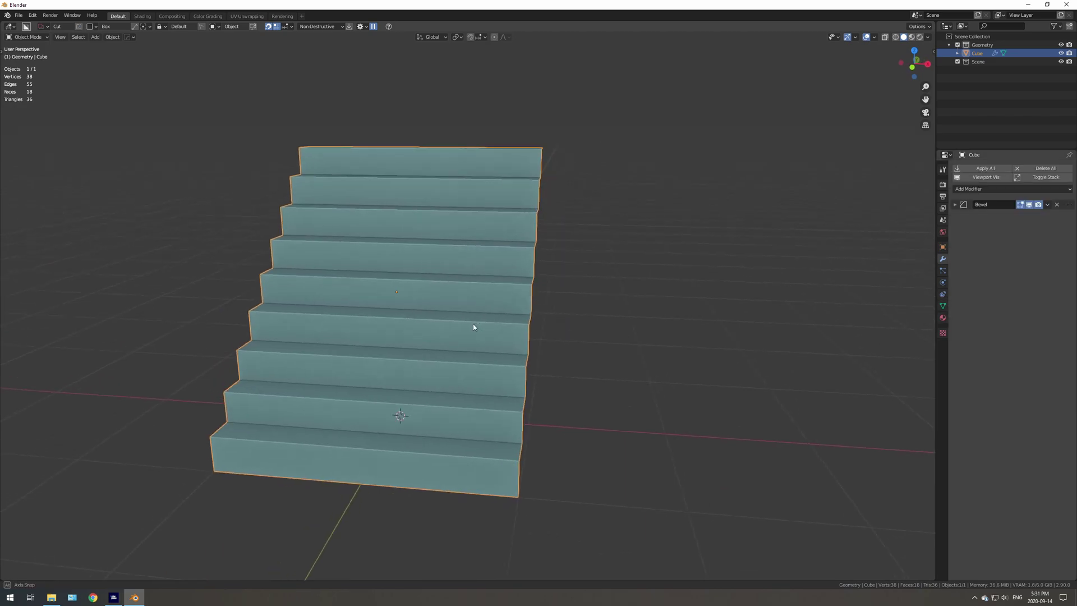
{"action": "left_click", "coordinate": [968, 189]}
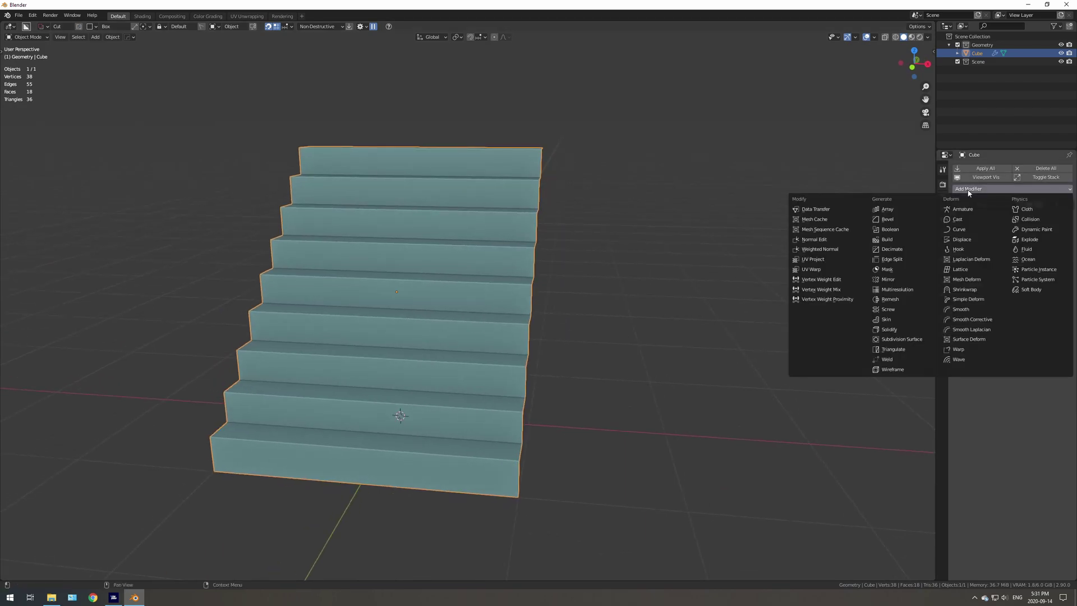
{"action": "left_click", "coordinate": [886, 210]}
{"action": "middle_click_drag", "start_coordinate": [745, 312], "coordinate": [752, 309]}
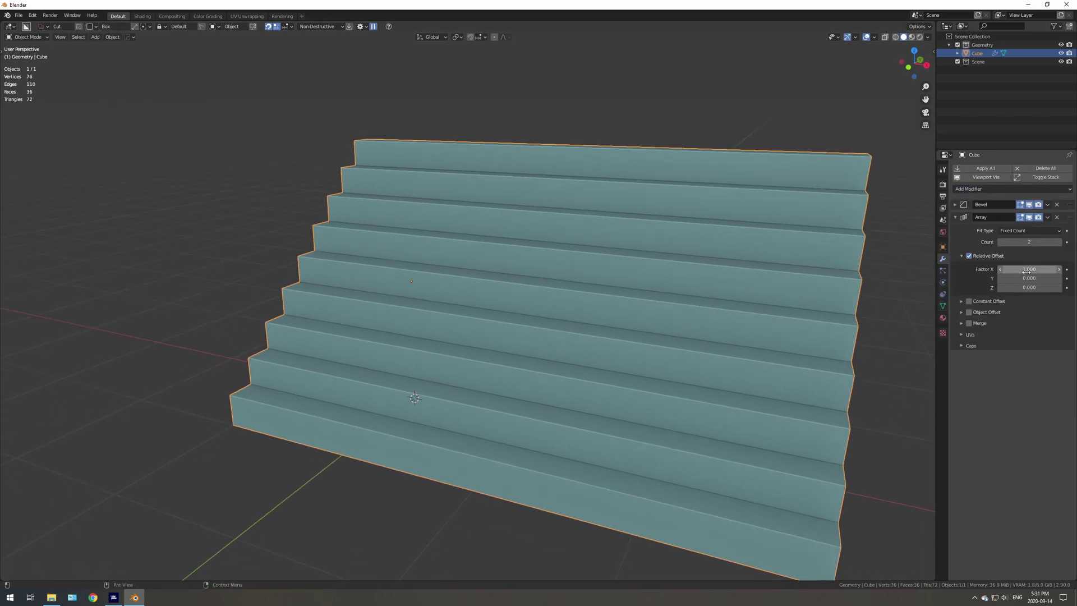
{"action": "middle_click_drag", "start_coordinate": [841, 293], "coordinate": [672, 270]}
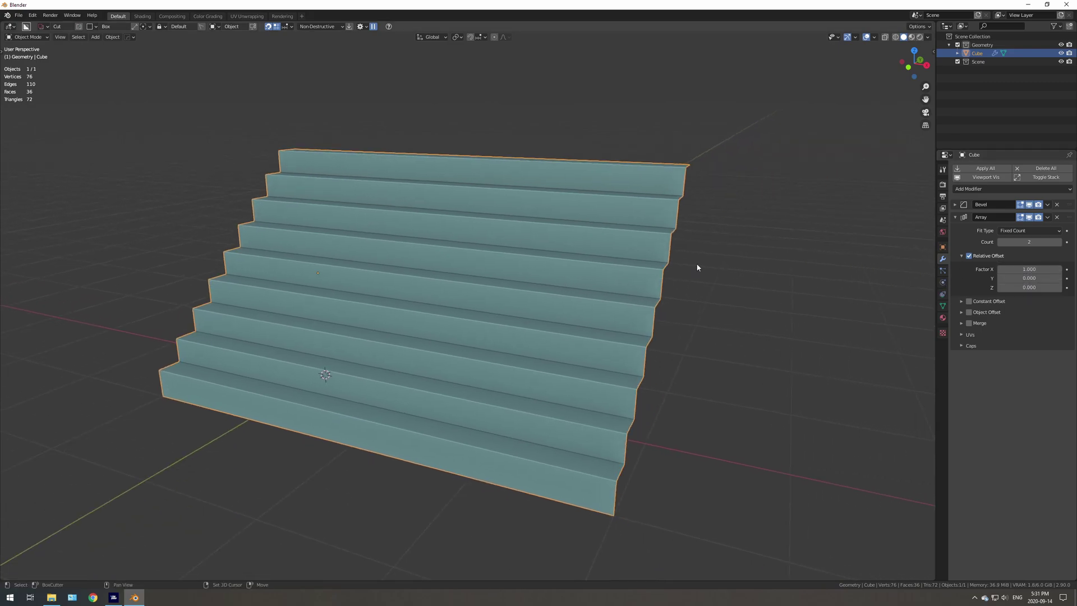
{"action": "left_click", "coordinate": [1059, 242]}
{"action": "left_click", "coordinate": [1059, 243]}
{"action": "left_click", "coordinate": [1058, 242]}
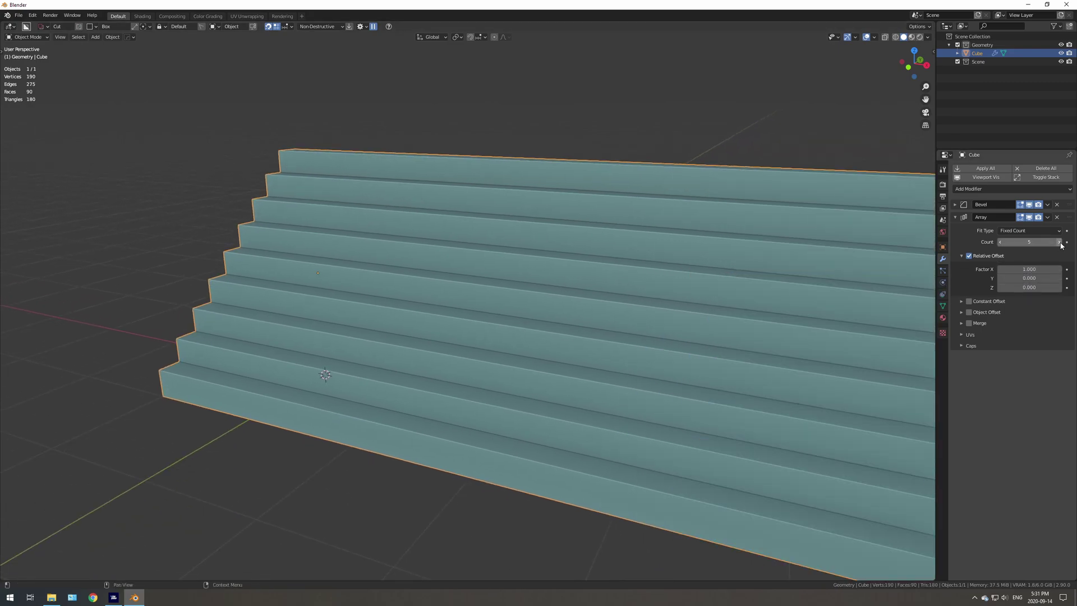
{"action": "scroll", "coordinate": [706, 314], "scroll_direction": "down", "scroll_amount": 6}
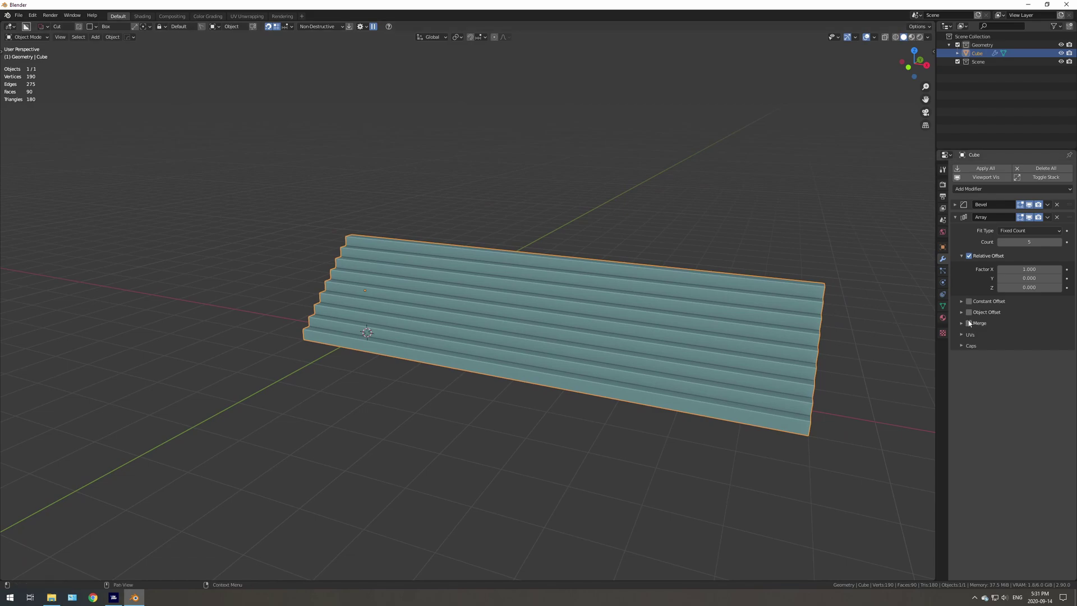
- Show the stairs in wireframe to examine the seams between copies, comparing array counts of 4 and 5
{"action": "key", "text": "z"}
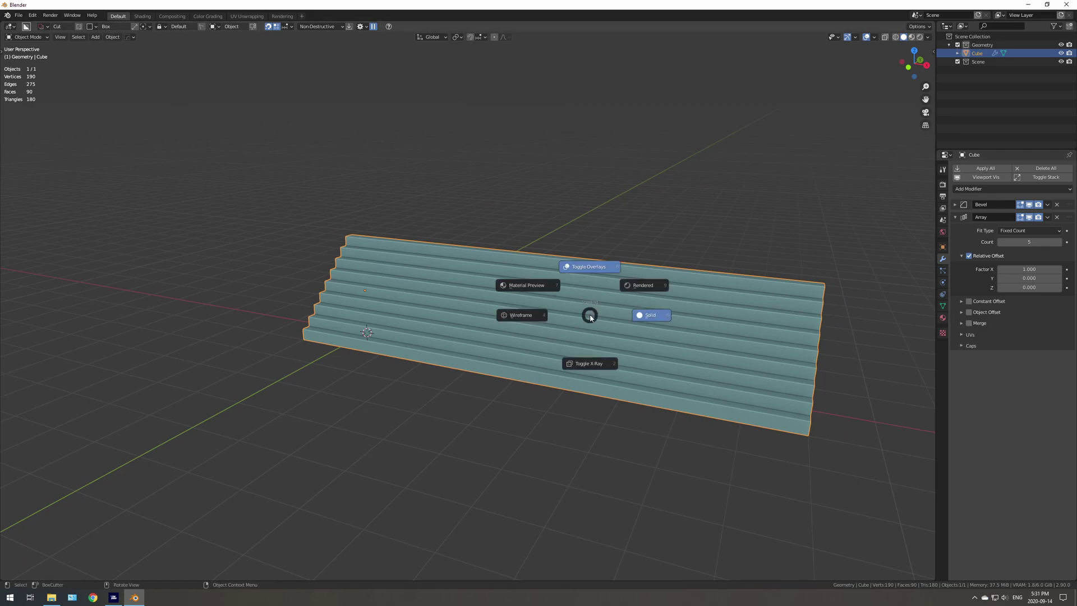
{"action": "left_click", "coordinate": [532, 320]}
{"action": "mouse_move", "coordinate": [497, 324]}
{"action": "middle_mouse_down"}
{"action": "mouse_move", "coordinate": [516, 334]}
{"action": "mouse_move", "coordinate": [454, 310]}
{"action": "middle_mouse_up"}
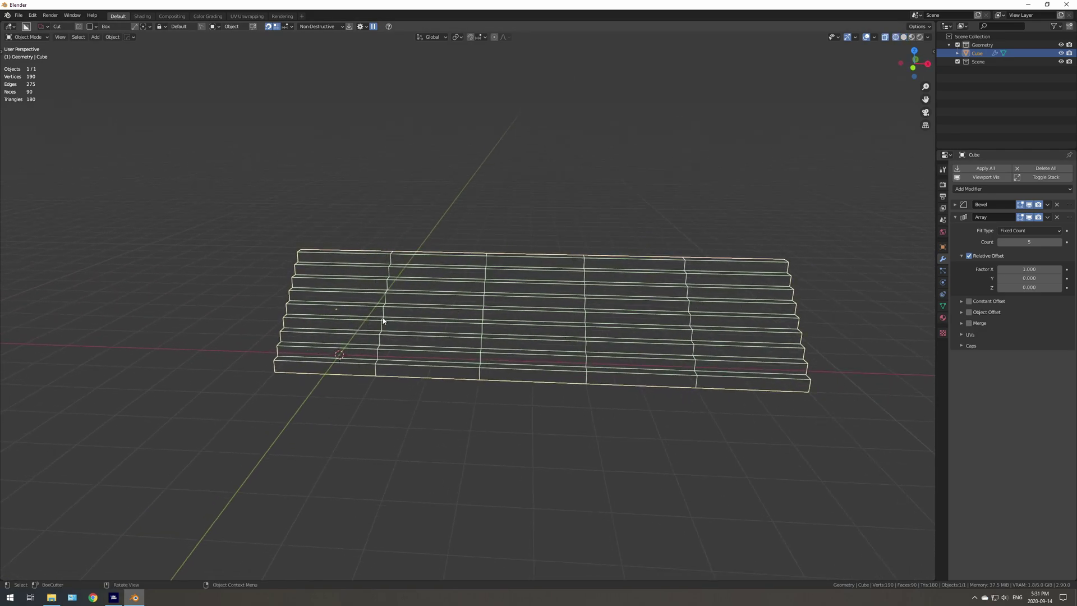
{"action": "left_click", "coordinate": [1001, 242]}
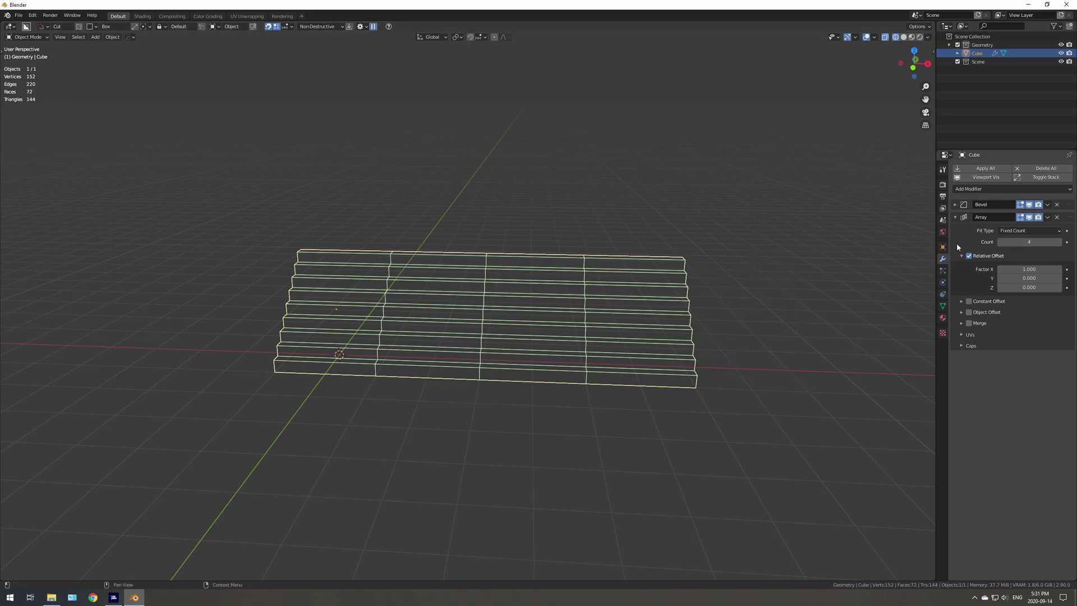
{"action": "left_click", "coordinate": [1057, 242]}
- Enable Merge on the Array modifier, compare the wireframe with it off and on, and return to solid shading
{"action": "left_click", "coordinate": [969, 324]}
{"action": "left_click", "coordinate": [962, 323]}
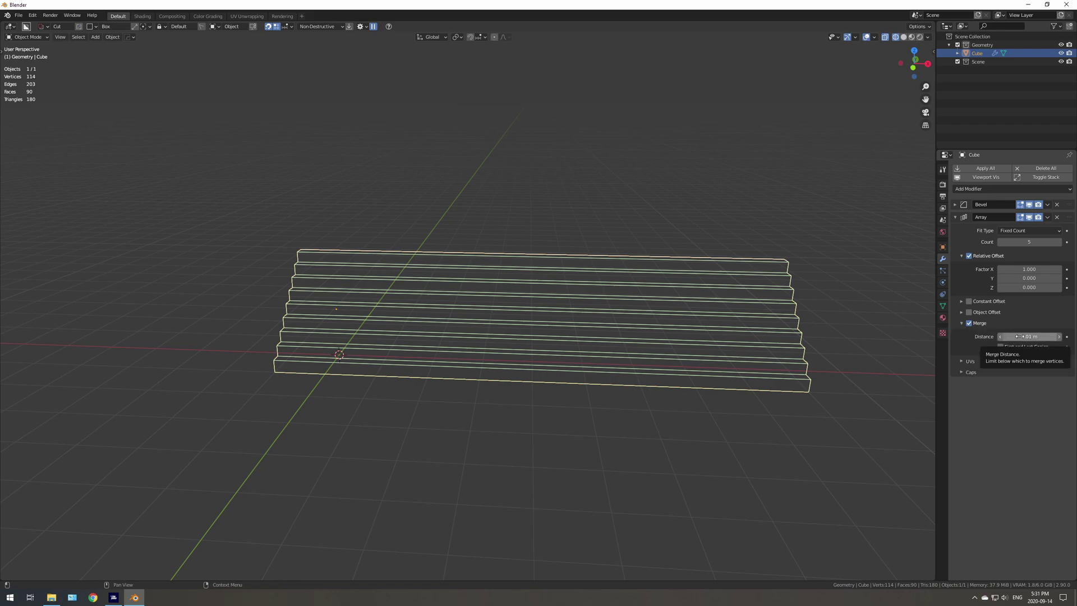
{"action": "left_click", "coordinate": [962, 324]}
{"action": "middle_click_drag", "start_coordinate": [764, 344], "coordinate": [611, 346]}
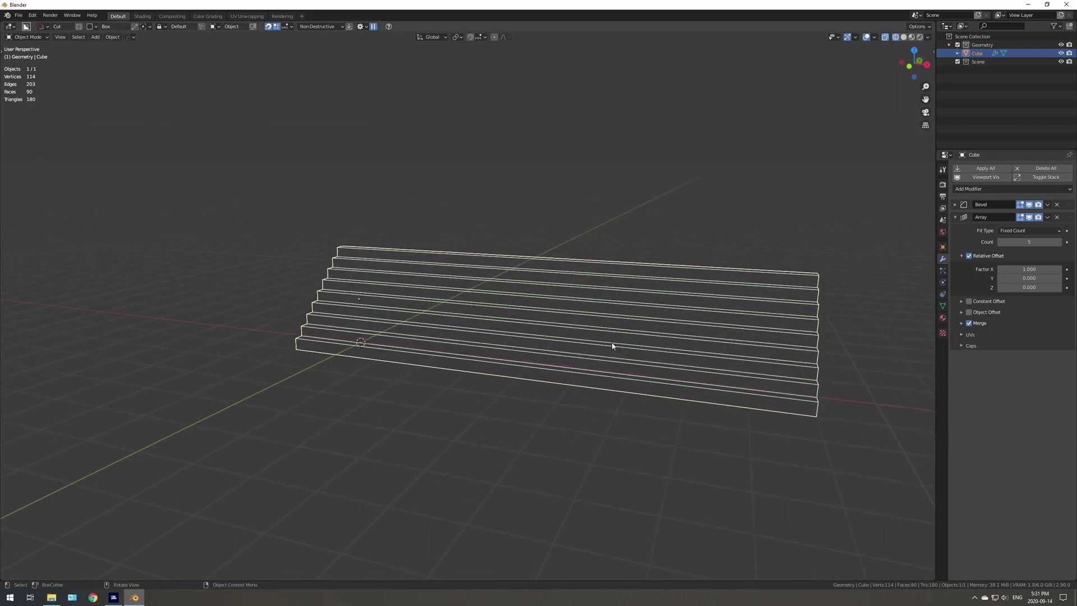
{"action": "left_click", "coordinate": [968, 324]}
{"action": "left_click", "coordinate": [968, 324]}
{"action": "mouse_move", "coordinate": [536, 324]}
{"action": "middle_mouse_down"}
{"action": "mouse_move", "coordinate": [646, 320]}
{"action": "mouse_move", "coordinate": [533, 328]}
{"action": "middle_mouse_up"}
{"action": "key", "text": "z"}
{"action": "left_click", "coordinate": [607, 322]}
{"action": "mouse_move", "coordinate": [608, 322]}
{"action": "middle_mouse_down"}
{"action": "mouse_move", "coordinate": [455, 303]}
{"action": "mouse_move", "coordinate": [468, 315]}
{"action": "middle_mouse_up"}
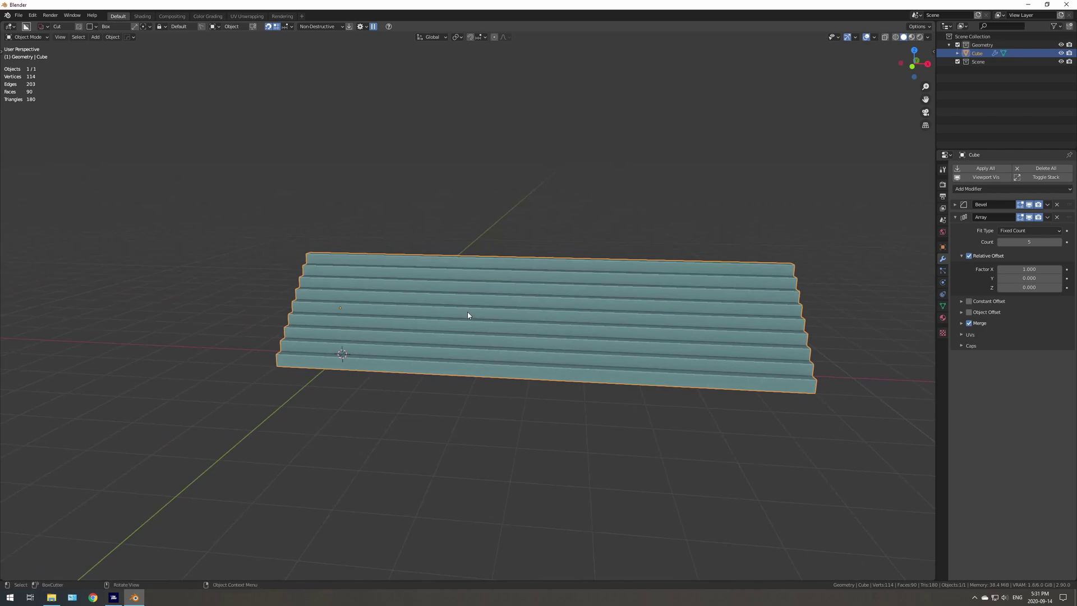
- Add a second Array modifier to the stairs and set its relative offset X factor to 0
{"action": "left_click", "coordinate": [1012, 189]}
{"action": "left_click", "coordinate": [891, 212]}
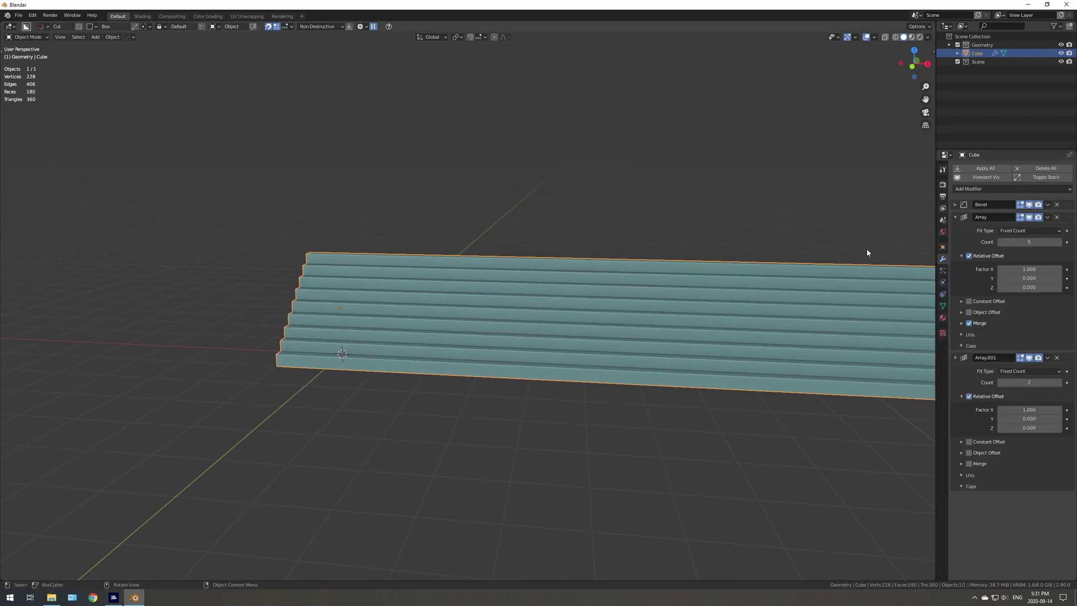
{"action": "scroll", "coordinate": [806, 337], "scroll_direction": "down", "scroll_amount": 1}
{"action": "middle_click_drag", "start_coordinate": [806, 339], "coordinate": [639, 354], "text": "shift"}
{"action": "double_click", "coordinate": [1012, 410]}
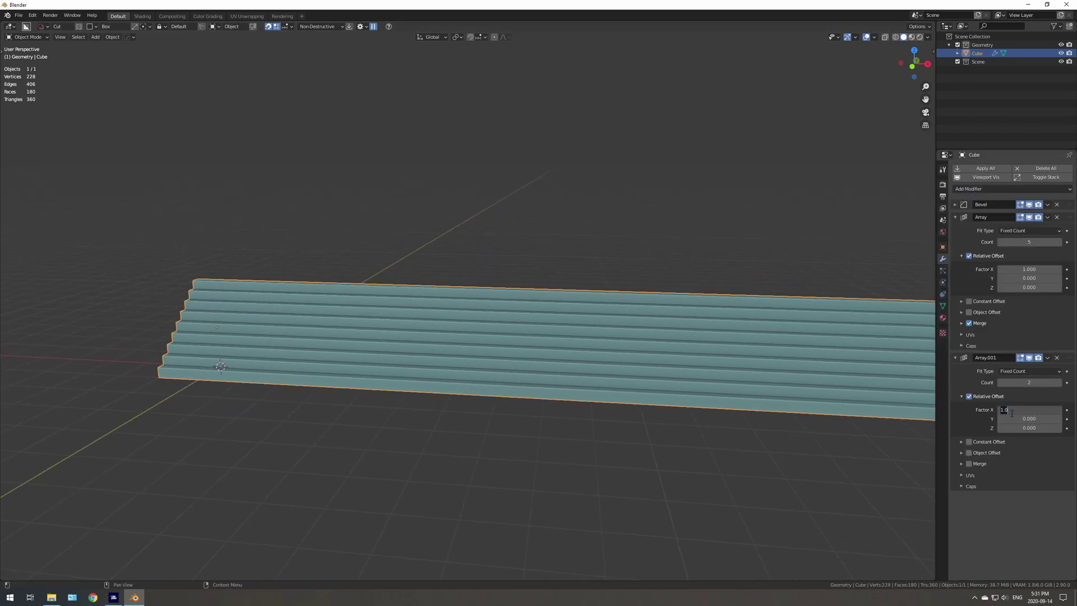
{"action": "type", "text": "0"}
{"action": "key", "text": "Return"}
- Set the second Array modifier's relative offset factors to 1 in both Y and Z
{"action": "double_click", "coordinate": [1024, 418]}
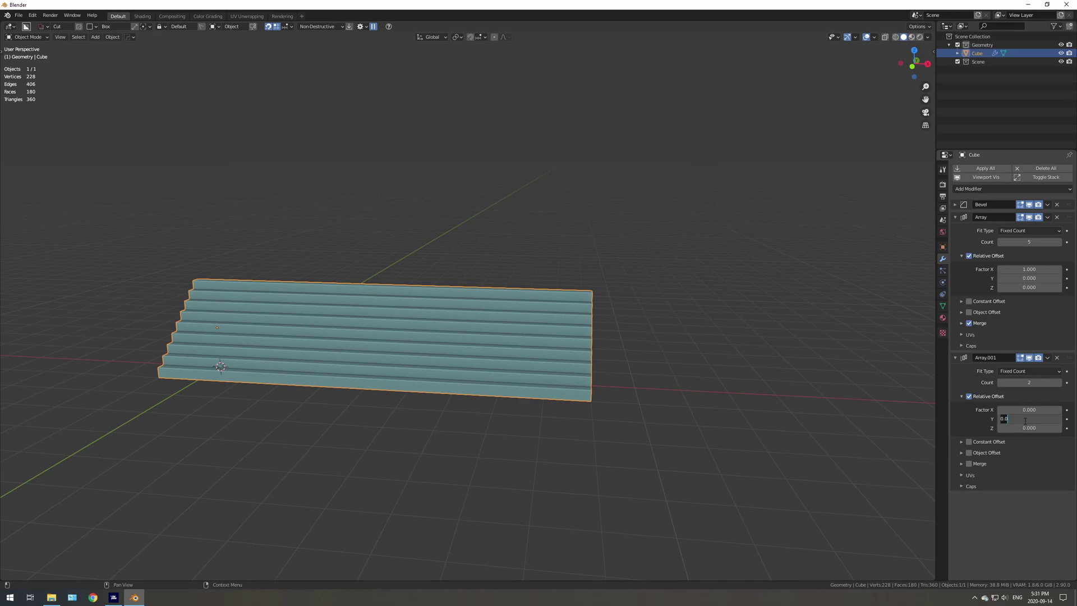
{"action": "type", "text": "1"}
{"action": "key", "text": "Return"}
{"action": "double_click", "coordinate": [1010, 428]}
{"action": "type", "text": "1"}
{"action": "key", "text": "Return"}
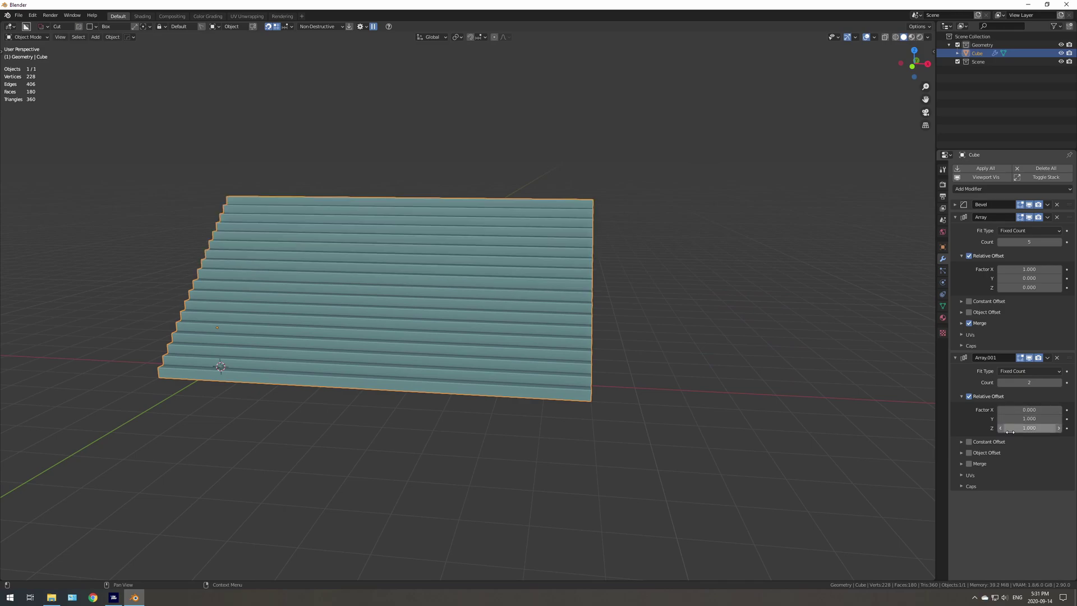
- Check the stacked stairs in wireframe, return to solid shading, and enable Merge on the second Array modifier
{"action": "key", "text": "z"}
{"action": "left_click", "coordinate": [470, 353]}
{"action": "mouse_move", "coordinate": [470, 353]}
{"action": "middle_mouse_down"}
{"action": "mouse_move", "coordinate": [442, 328]}
{"action": "mouse_move", "coordinate": [492, 332]}
{"action": "middle_mouse_up"}
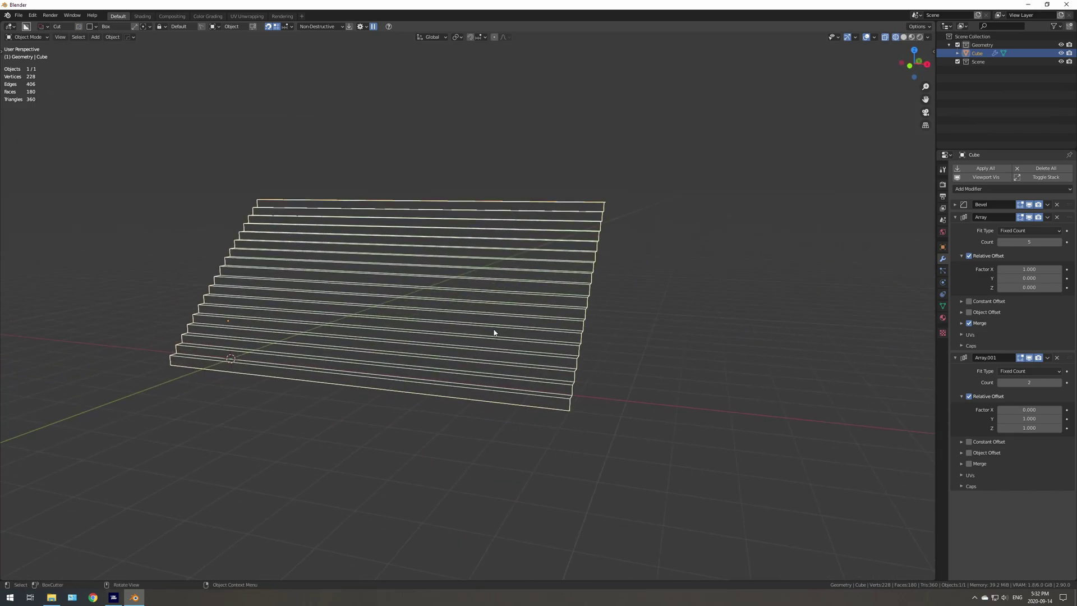
{"action": "key", "text": "z"}
{"action": "key", "text": "Escape"}
{"action": "key", "text": "z"}
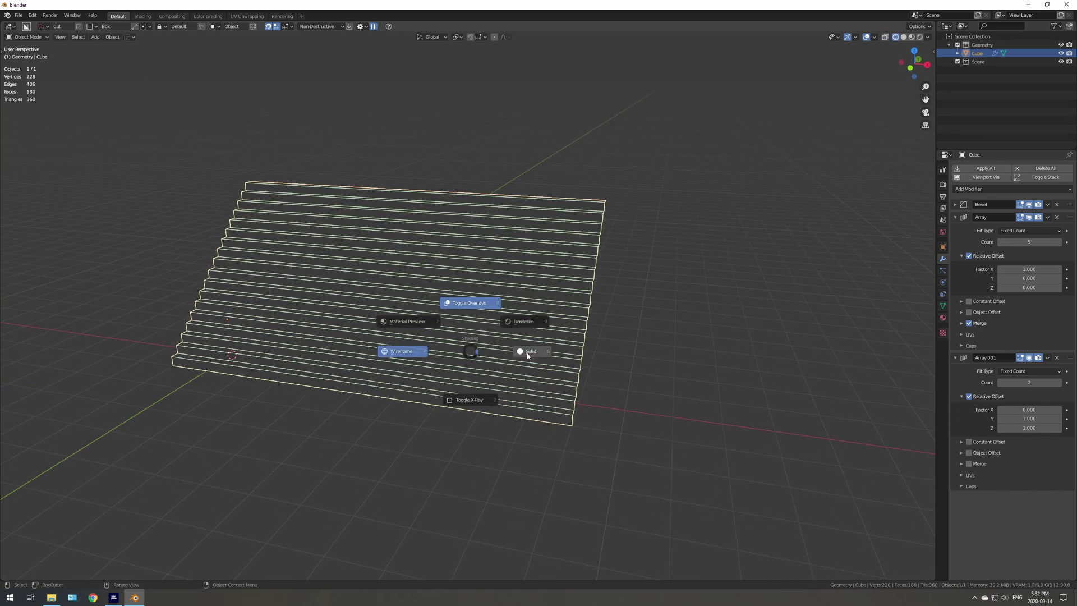
{"action": "left_click", "coordinate": [517, 351]}
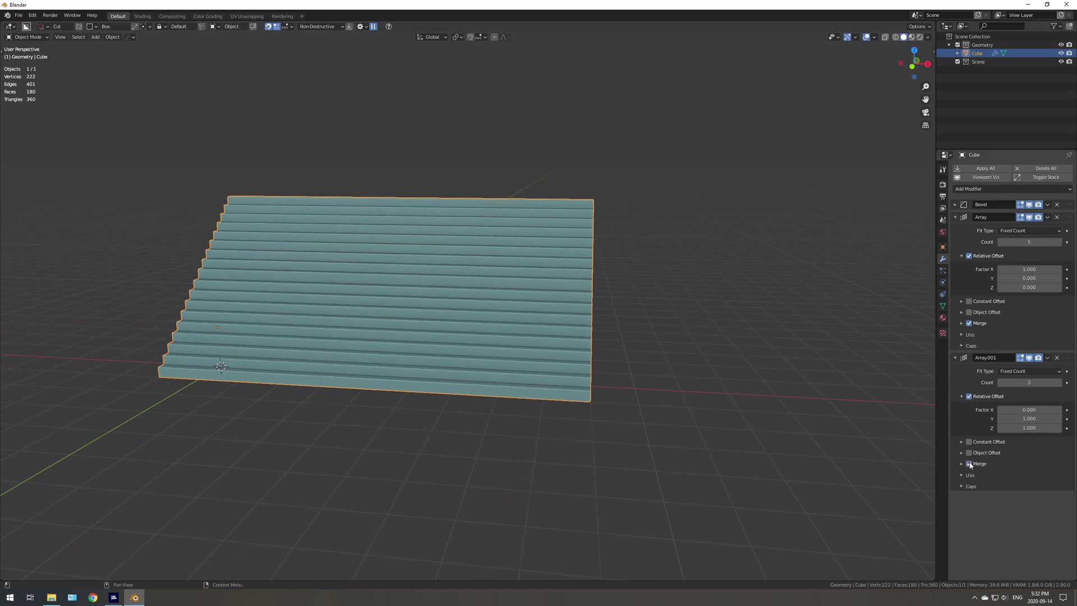
- Set the second Array modifier's count to 8 to extend the flight of stairs upward
{"action": "middle_click_drag", "start_coordinate": [388, 292], "coordinate": [405, 350]}
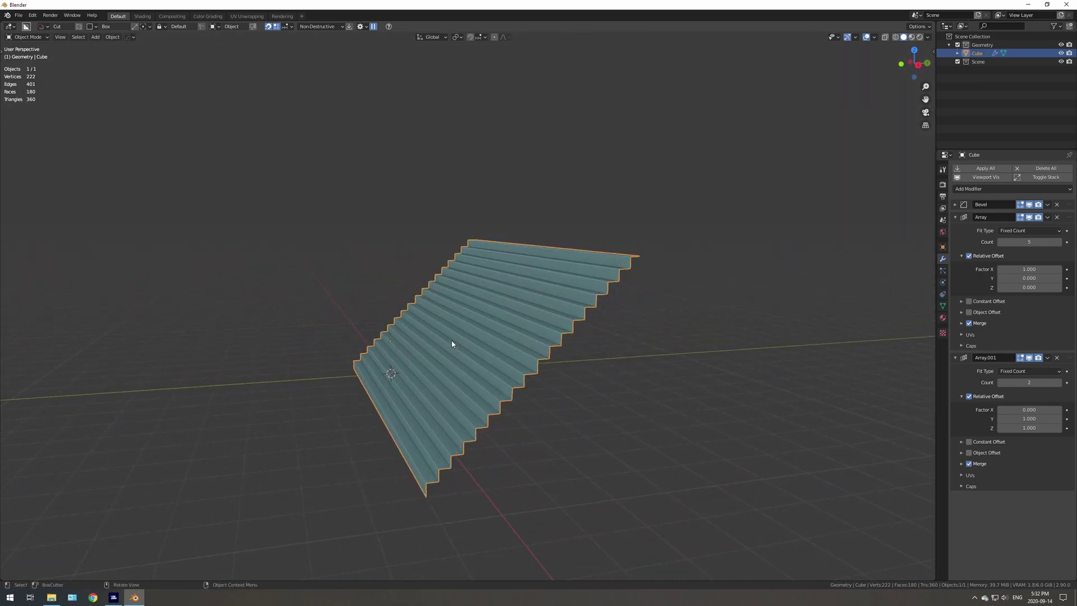
{"action": "middle_click_drag", "start_coordinate": [562, 338], "coordinate": [645, 325]}
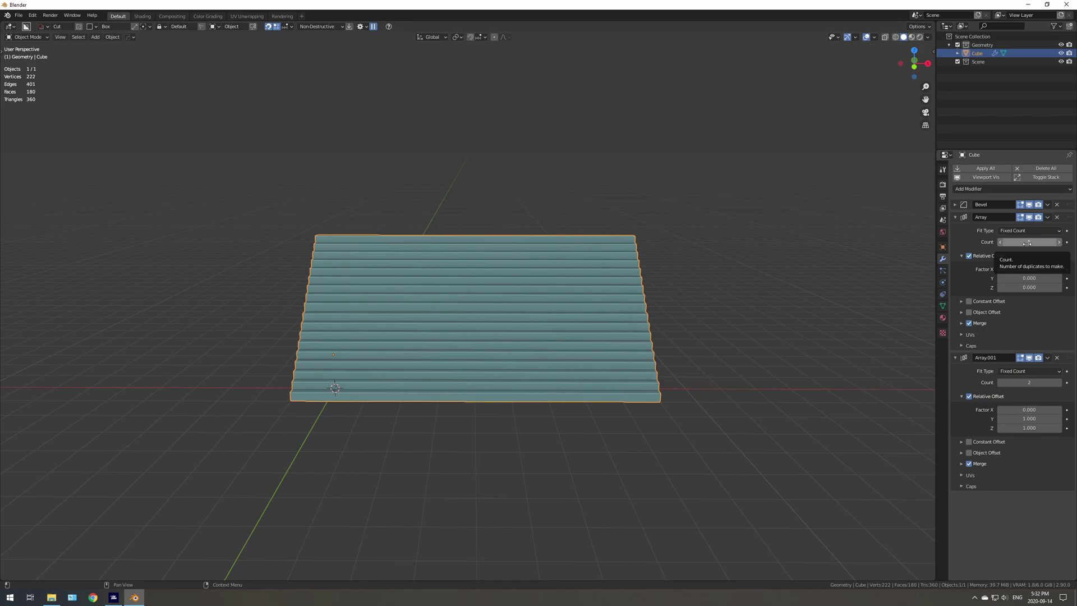
{"action": "left_click", "coordinate": [1029, 382]}
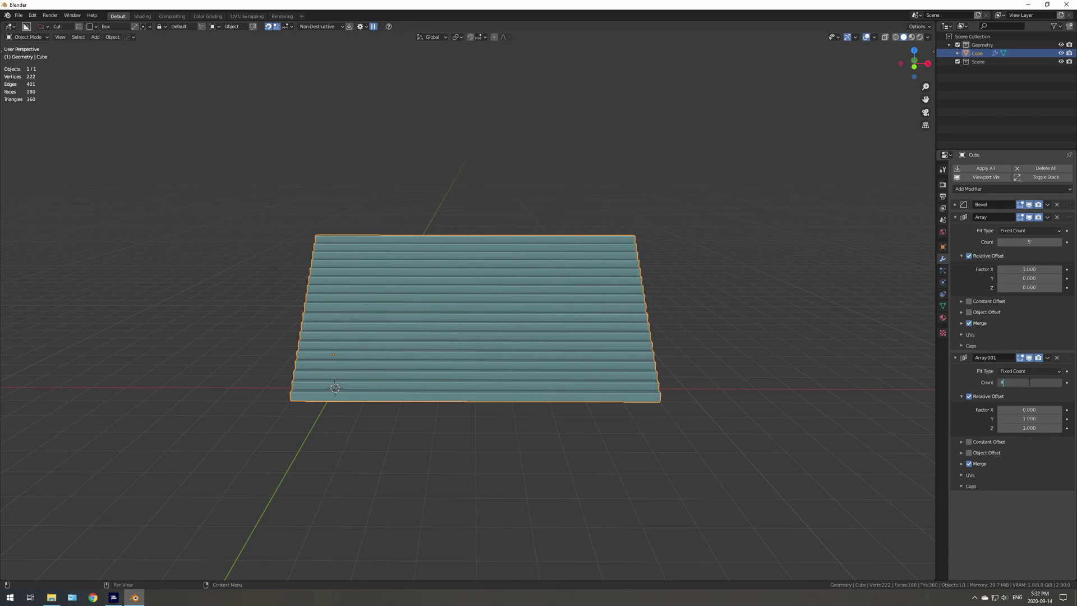
{"action": "type", "text": "8"}
{"action": "key", "text": "Return"}
{"action": "middle_click_drag", "start_coordinate": [505, 219], "coordinate": [522, 340]}
- Add a Solidify modifier to the stairs and frame the step profile in the right orthographic view
{"action": "left_click", "coordinate": [976, 190]}
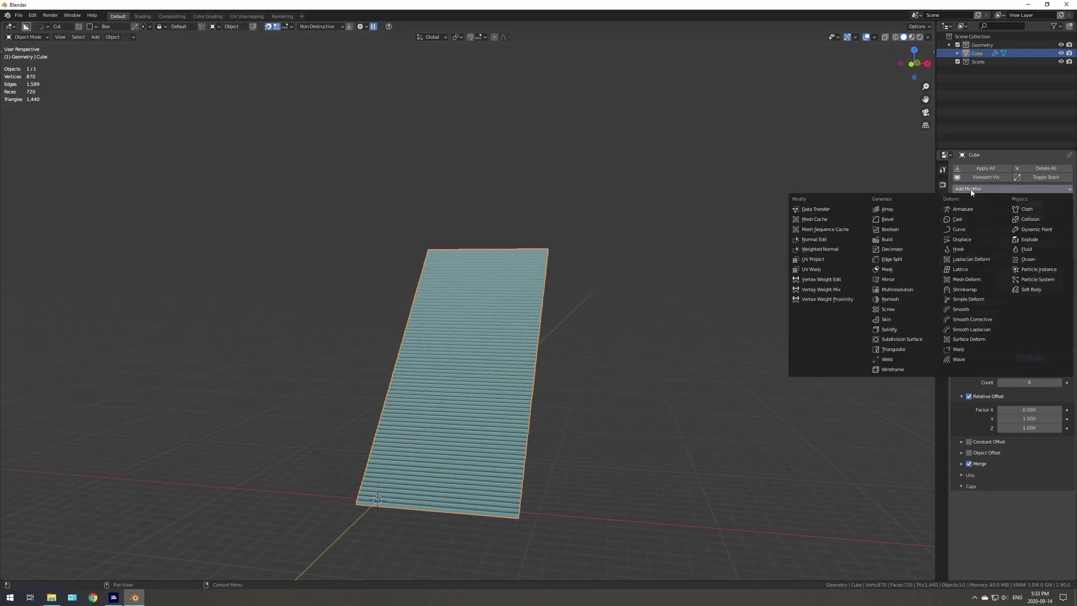
{"action": "left_click", "coordinate": [896, 329]}
{"action": "middle_click_drag", "start_coordinate": [819, 336], "coordinate": [472, 402]}
{"action": "scroll", "coordinate": [533, 377], "scroll_direction": "up", "scroll_amount": 6}
{"action": "key", "text": "KP_3"}
{"action": "key", "text": "KP_Decimal"}
{"action": "scroll", "coordinate": [561, 295], "scroll_direction": "up", "scroll_amount": 8}
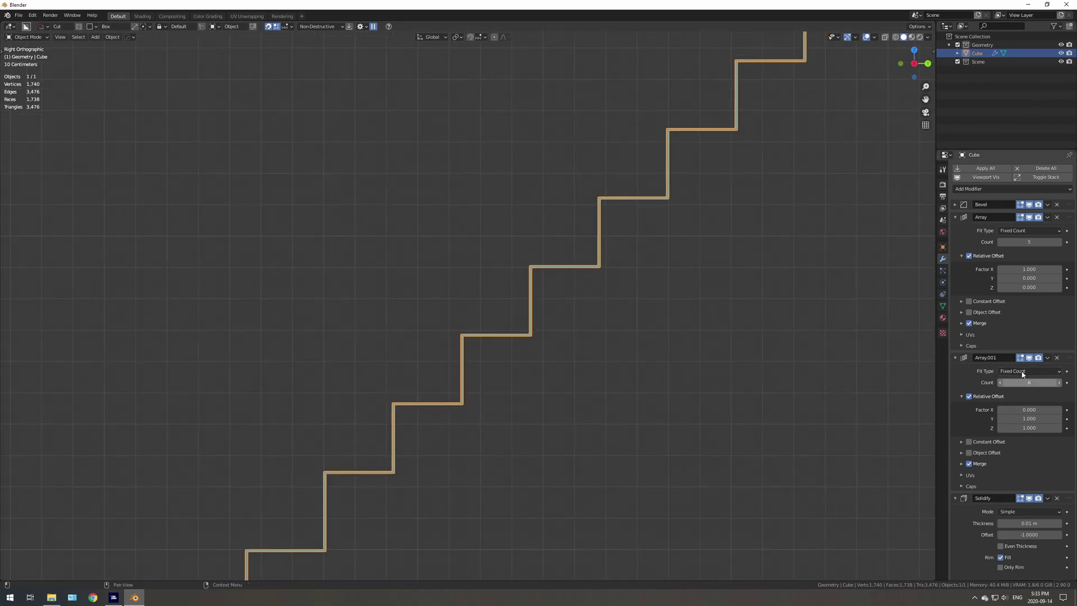
- Set the Solidify thickness to 0.1 m and enable Even Thickness
{"action": "left_click", "coordinate": [1020, 524]}
{"action": "type", "text": ".1"}
{"action": "key", "text": "Return"}
{"action": "middle_click_drag", "start_coordinate": [446, 460], "coordinate": [634, 256], "text": "shift"}
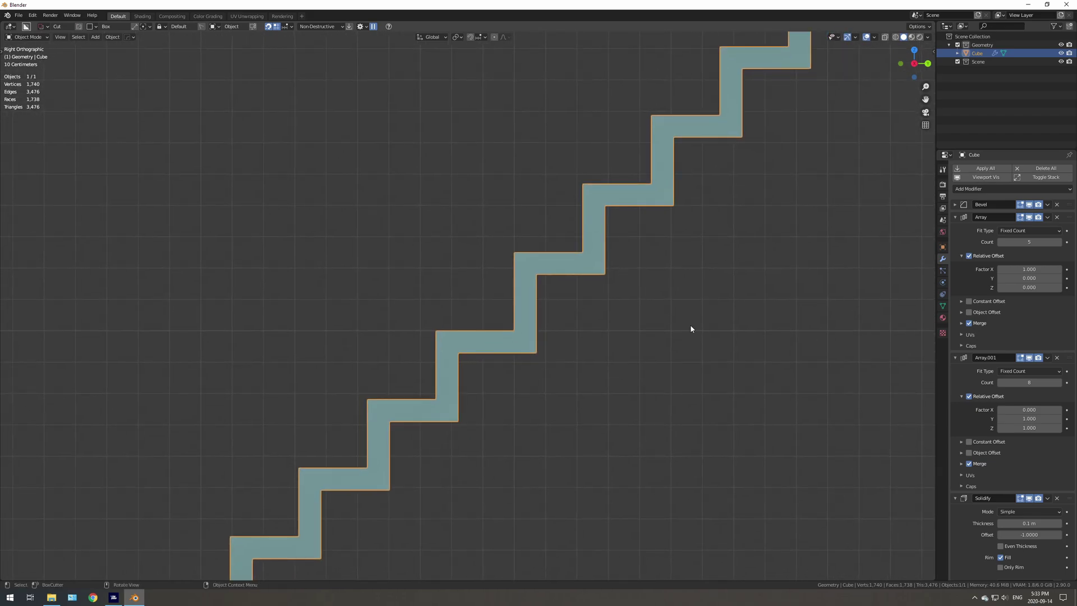
{"action": "left_click", "coordinate": [1000, 547]}
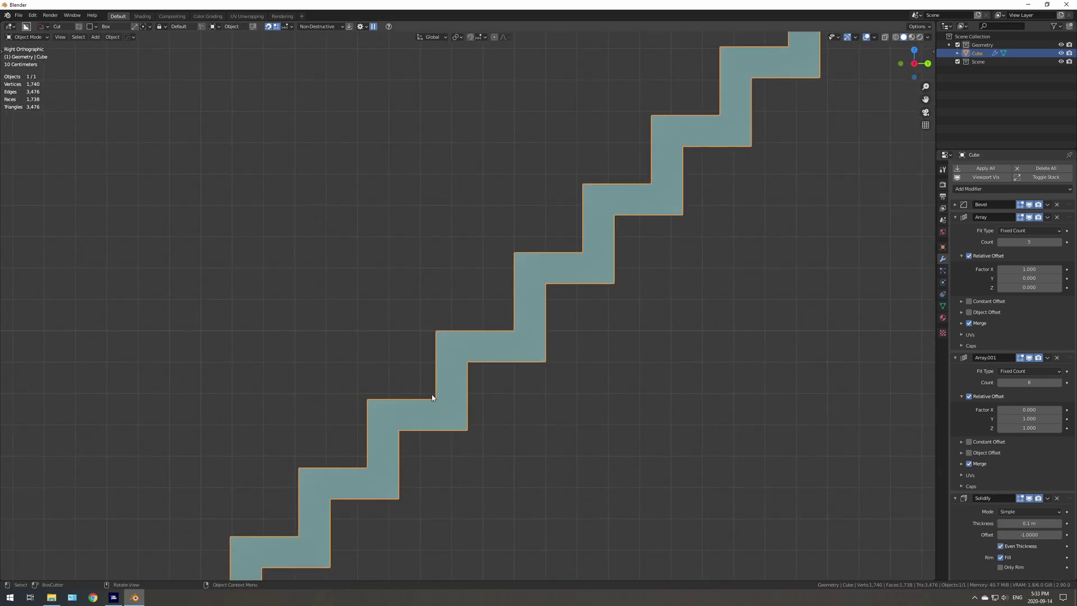
{"action": "scroll", "coordinate": [563, 301], "scroll_direction": "down", "scroll_amount": 10}
{"action": "middle_click_drag", "start_coordinate": [477, 341], "coordinate": [392, 330]}
{"action": "scroll", "coordinate": [471, 336], "scroll_direction": "down", "scroll_amount": 1}
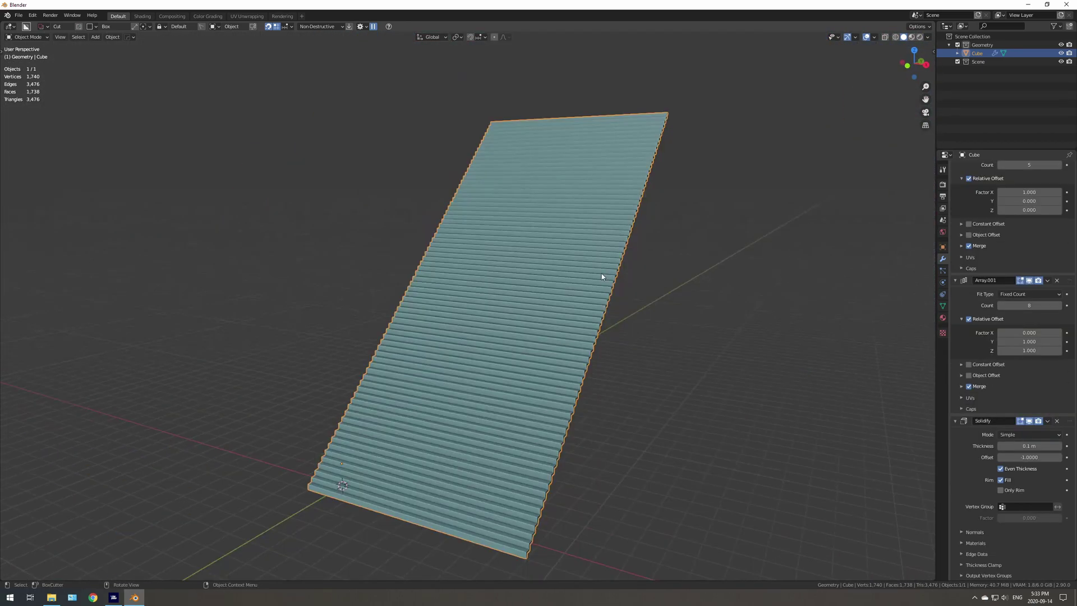
- Move the stairs object into a new collection named Stairs and rename the object Stair
{"action": "key", "text": "m"}
{"action": "left_click", "coordinate": [533, 296]}
{"action": "type", "text": "Stairs"}
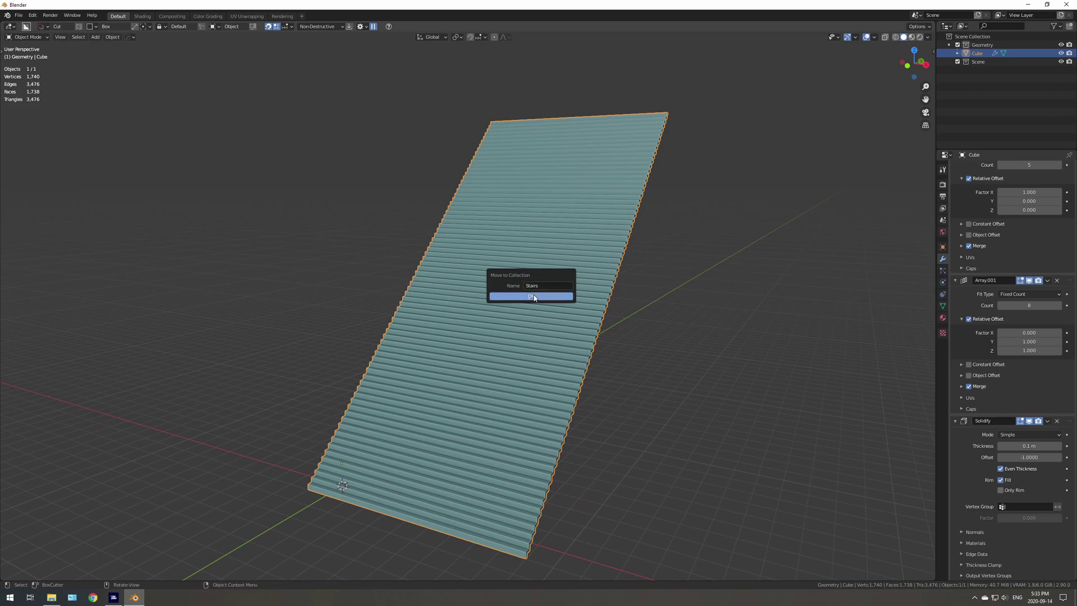
{"action": "left_click", "coordinate": [537, 295]}
{"action": "key", "text": "F2"}
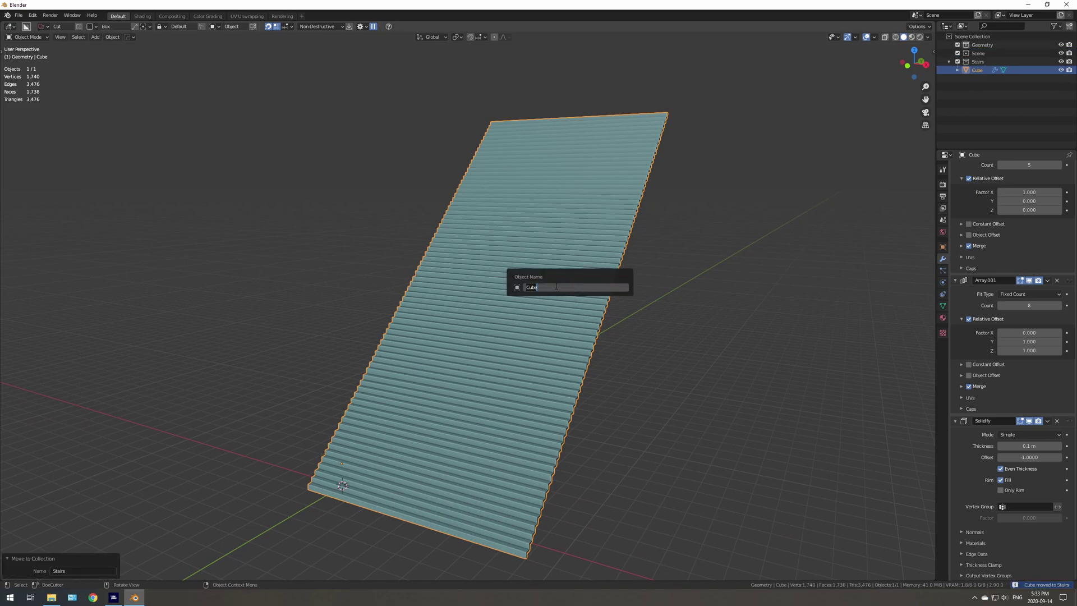
{"action": "type", "text": "St"}
{"action": "key", "text": "Return"}
{"action": "middle_click_drag", "start_coordinate": [641, 318], "coordinate": [555, 313]}
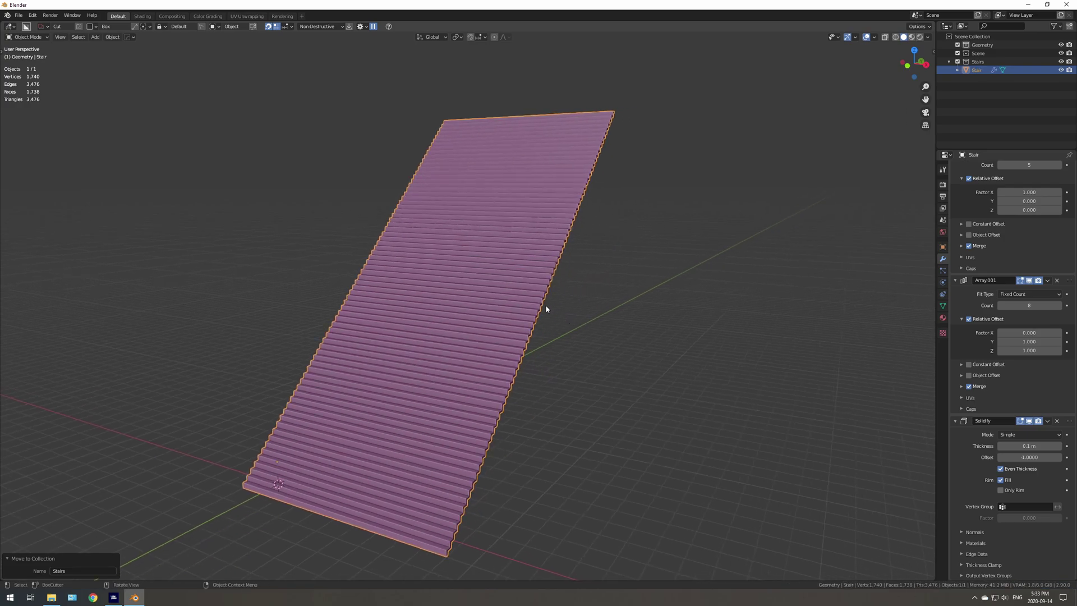
- Switch to the Shading workspace and set the shader editor to the Object shader type
{"action": "left_click", "coordinate": [142, 16]}
{"action": "mouse_move", "coordinate": [563, 382]}
{"action": "middle_mouse_down"}
{"action": "mouse_move", "coordinate": [554, 391]}
{"action": "mouse_move", "coordinate": [553, 373]}
{"action": "mouse_move", "coordinate": [483, 445]}
{"action": "mouse_move", "coordinate": [411, 440]}
{"action": "middle_mouse_up"}
{"action": "left_click", "coordinate": [41, 27]}
{"action": "left_click", "coordinate": [41, 36]}
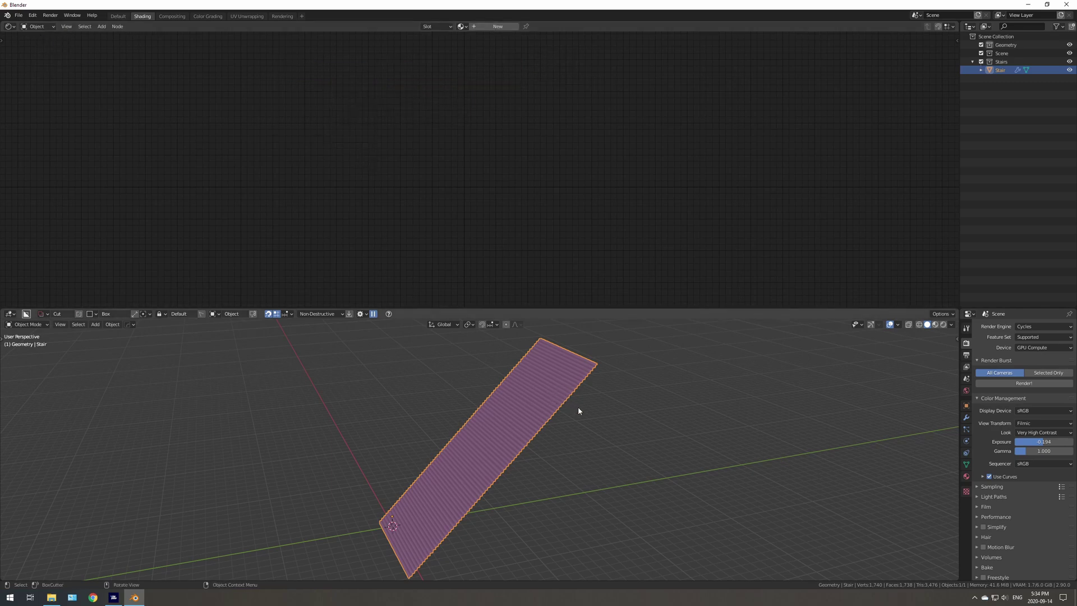
{"action": "middle_click_drag", "start_coordinate": [579, 408], "coordinate": [595, 408]}
- Create a new material for the stairs and name it Stair
{"action": "left_click", "coordinate": [489, 28]}
{"action": "double_click", "coordinate": [482, 28]}
{"action": "type", "text": "Stair"}
{"action": "key", "text": "Return"}
{"action": "left_click", "coordinate": [489, 100]}
- Add a ColorRamp node in front of the Principled BSDF node
{"action": "left_click", "coordinate": [359, 125]}
{"action": "key", "text": "shift+a"}
{"action": "left_click", "coordinate": [359, 124]}
{"action": "type", "text": "color"}
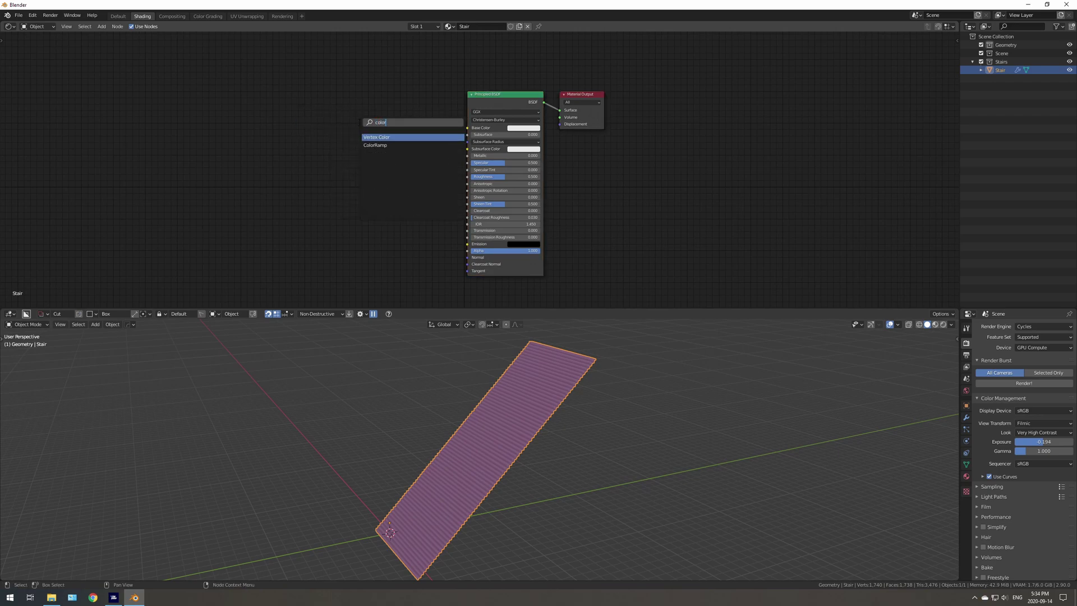
{"action": "key", "text": "Down"}
{"action": "key", "text": "Return"}
{"action": "left_click", "coordinate": [336, 112]}
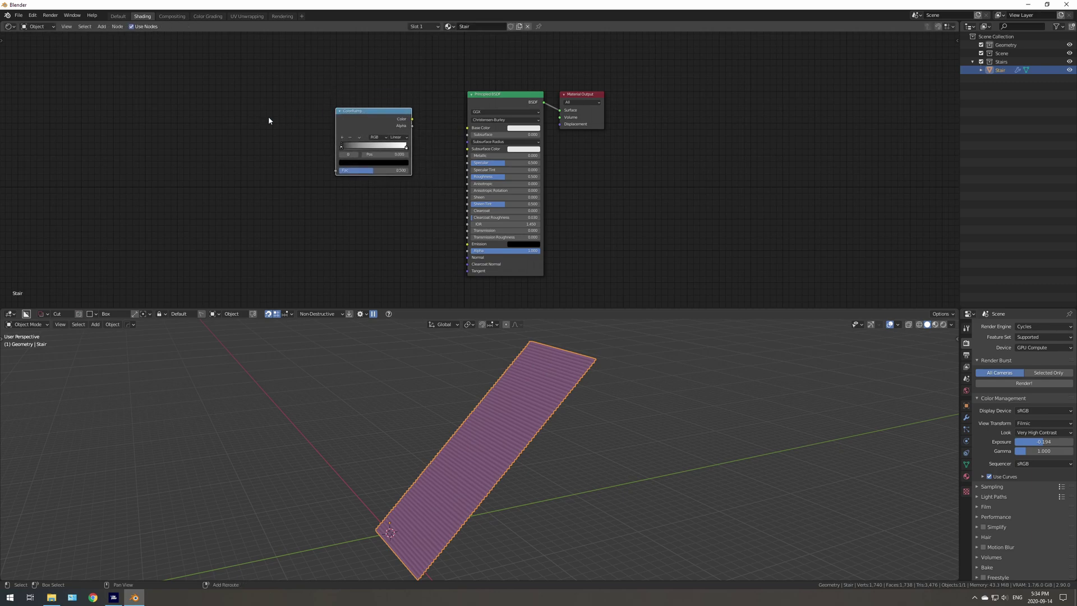
- Add an Object Info node in front of the ColorRamp node
{"action": "key", "text": "shift+a"}
{"action": "left_click", "coordinate": [269, 119]}
{"action": "type", "text": "obje"}
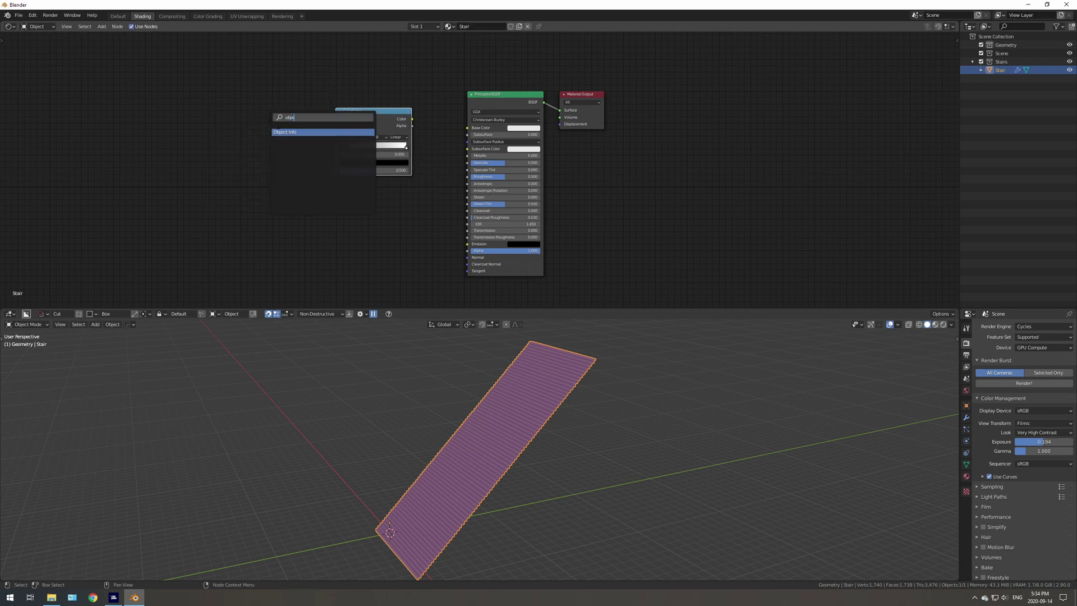
{"action": "key", "text": "Return"}
{"action": "left_click_drag", "start_coordinate": [221, 101], "coordinate": [222, 107]}
- Drive the Principled BSDF's Base Color from Object Info's Random output through the ColorRamp, and set Roughness to 1
{"action": "scroll", "coordinate": [278, 116], "scroll_direction": "up", "scroll_amount": 1}
{"action": "middle_click_drag", "start_coordinate": [280, 117], "coordinate": [298, 132]}
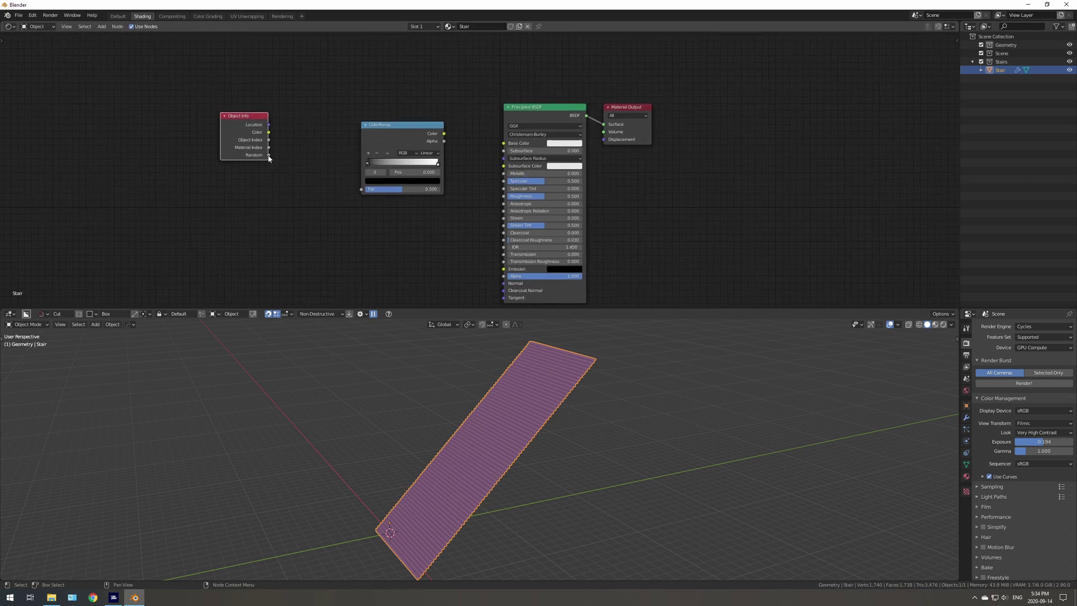
{"action": "left_click_drag", "start_coordinate": [269, 157], "coordinate": [361, 189]}
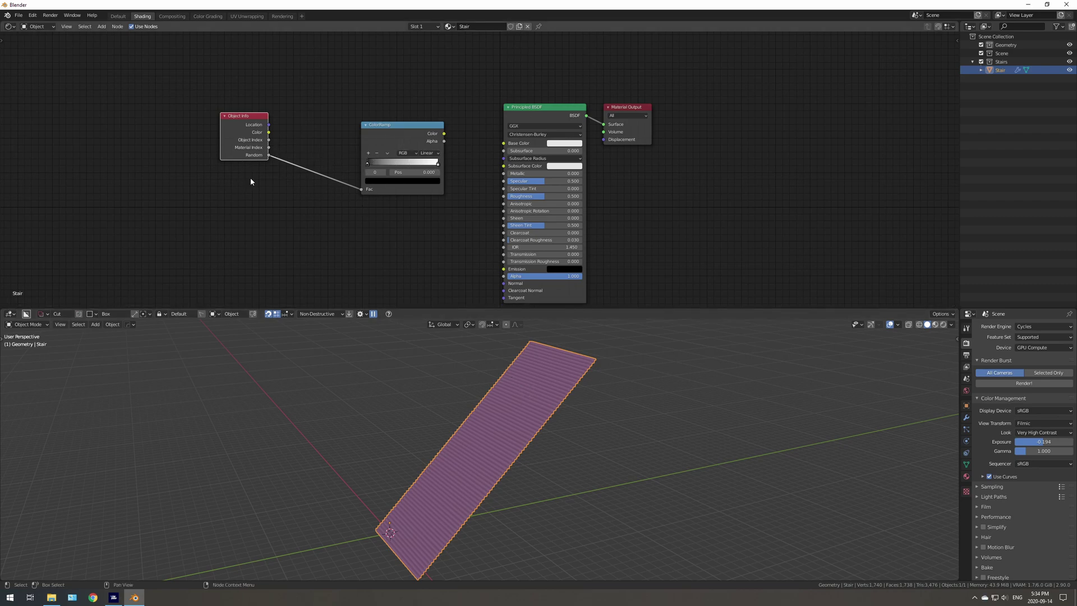
{"action": "left_click_drag", "start_coordinate": [443, 134], "coordinate": [502, 148]}
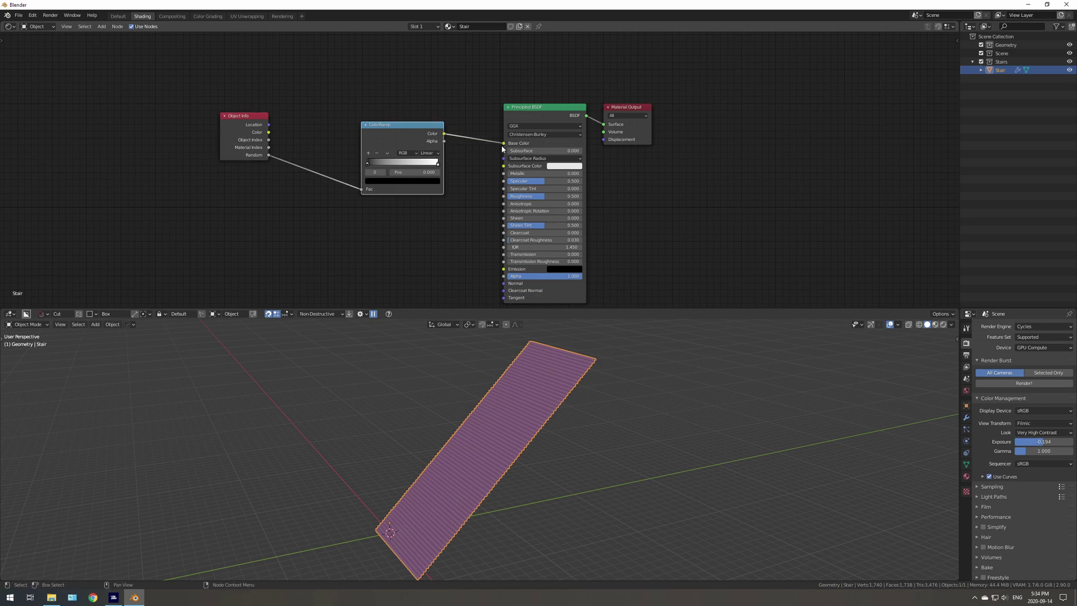
{"action": "left_click_drag", "start_coordinate": [535, 196], "coordinate": [582, 196]}
- Set the ColorRamp interpolation to Constant and build four color stops: cyan, orange, pink and mint green
{"action": "scroll", "coordinate": [395, 140], "scroll_direction": "up", "scroll_amount": 2}
{"action": "left_click", "coordinate": [438, 157]}
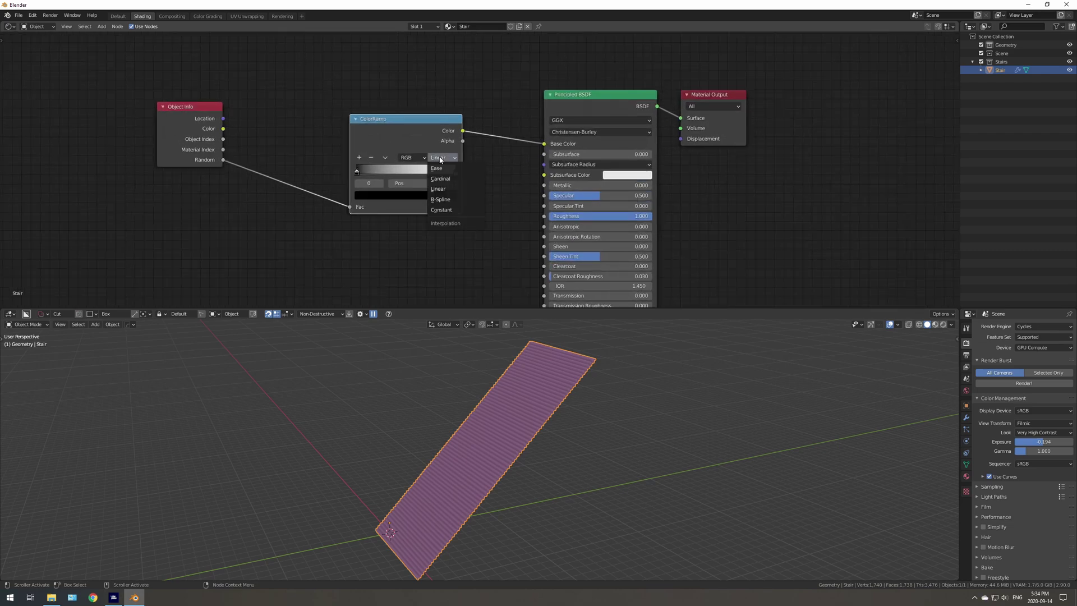
{"action": "left_click", "coordinate": [448, 208]}
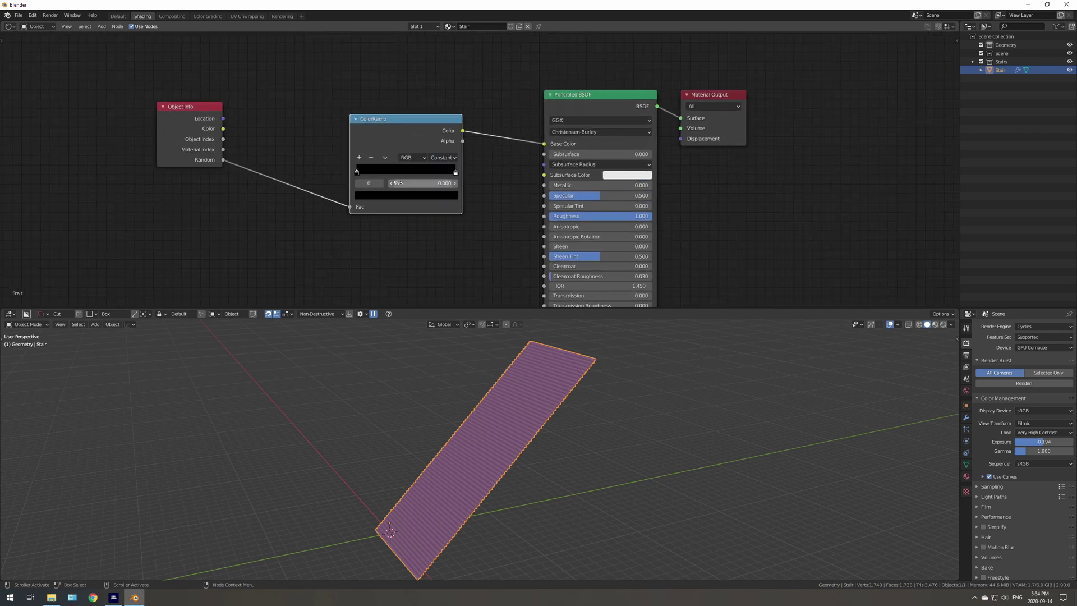
{"action": "left_click", "coordinate": [359, 158]}
{"action": "left_click", "coordinate": [370, 158]}
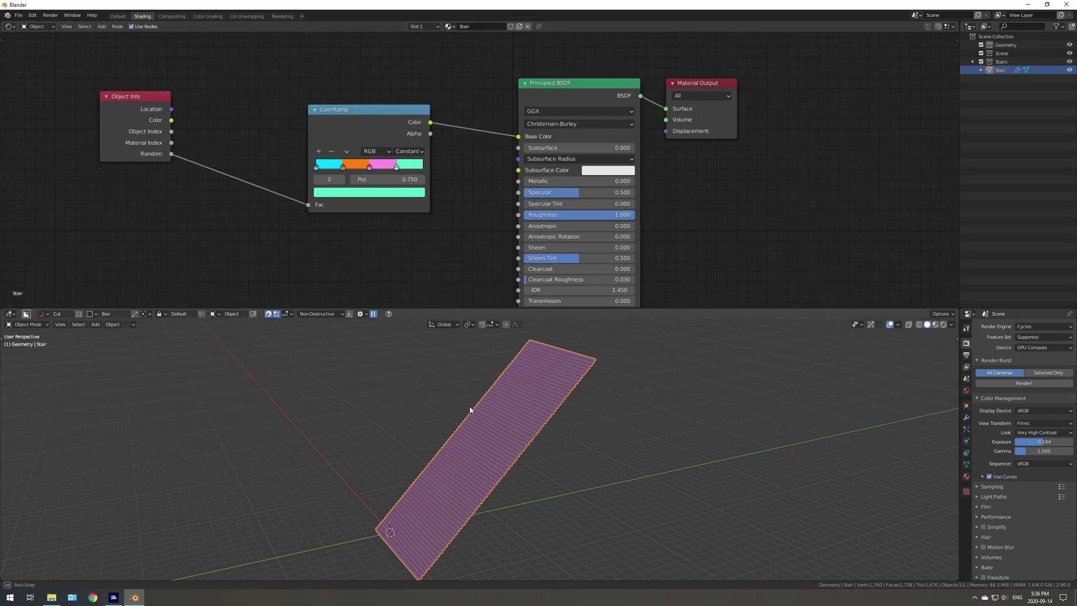
{"action": "scroll", "coordinate": [476, 404], "scroll_direction": "up", "scroll_amount": 2}
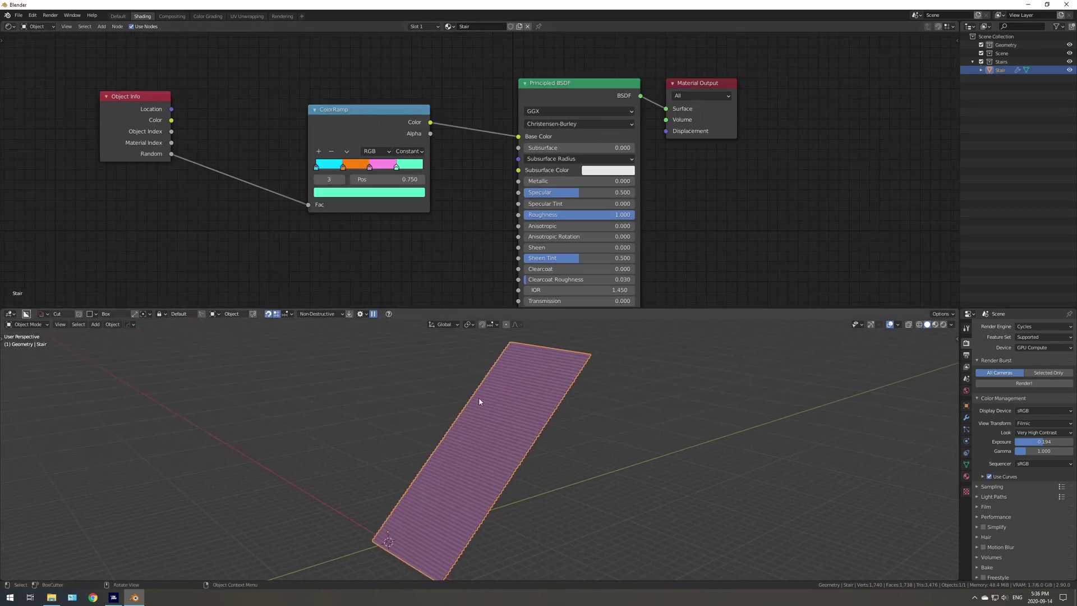
- Go through the ColorRamp stops to check their positions, setting the pink stop's position to 0.5
{"action": "left_click", "coordinate": [316, 166]}
{"action": "left_click", "coordinate": [342, 167]}
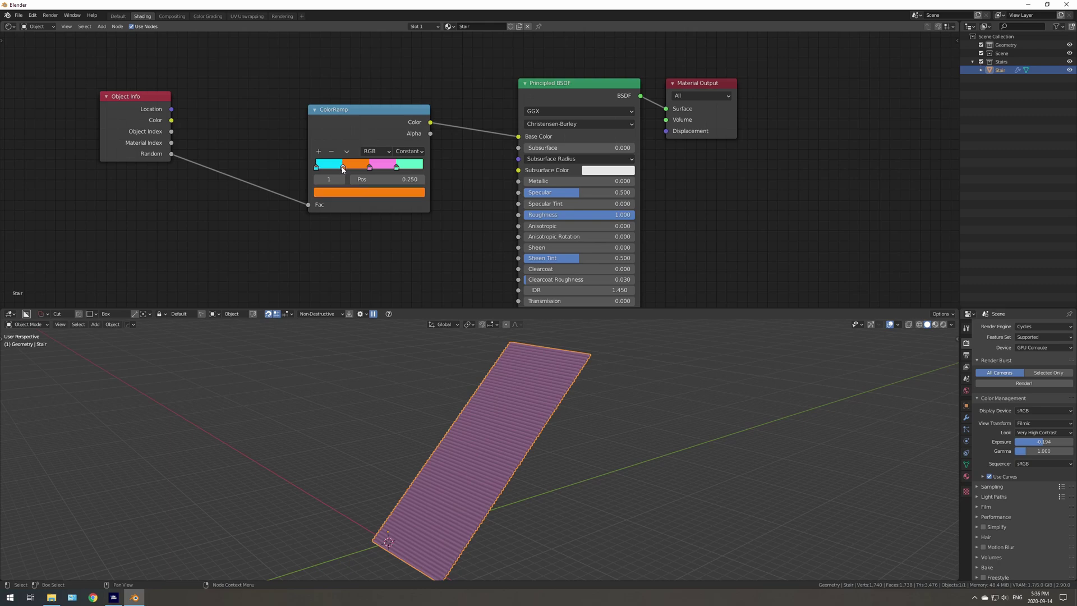
{"action": "left_click", "coordinate": [369, 166]}
{"action": "double_click", "coordinate": [375, 180]}
{"action": "type", "text": ".5"}
{"action": "key", "text": "Return"}
{"action": "left_click", "coordinate": [395, 167]}
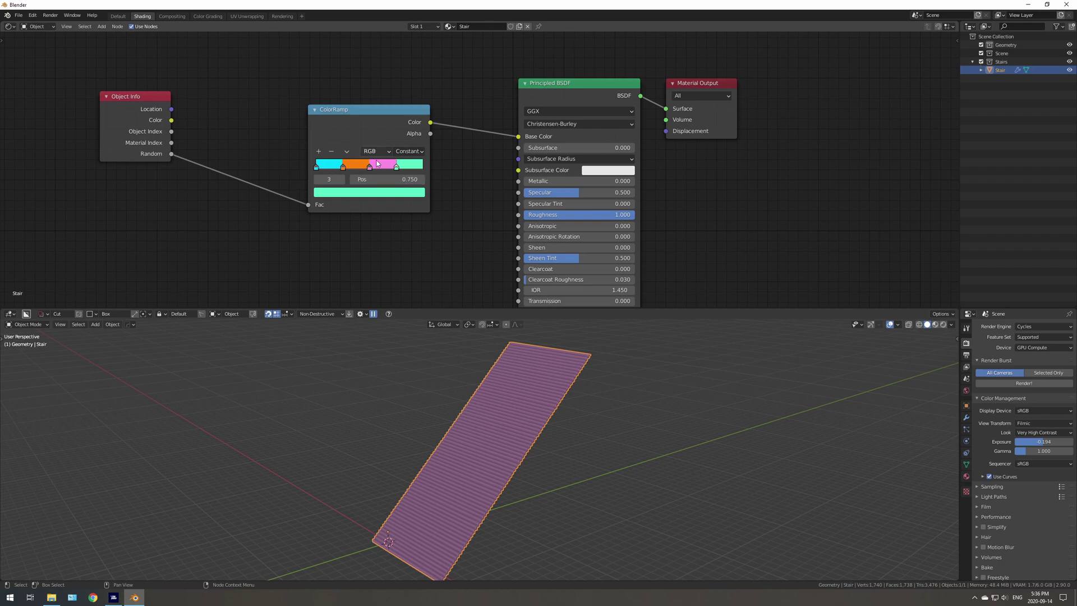
- Go through the four ColorRamp stops and check each color's hex value
{"action": "left_click", "coordinate": [317, 167]}
{"action": "left_click", "coordinate": [349, 191]}
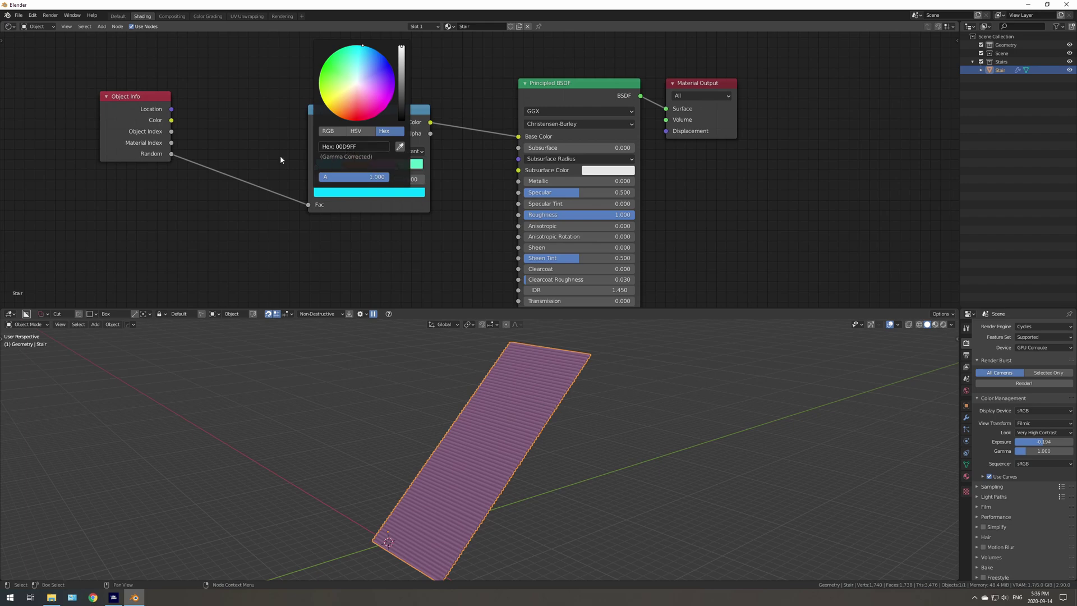
{"action": "left_click", "coordinate": [344, 167]}
{"action": "left_click", "coordinate": [363, 191]}
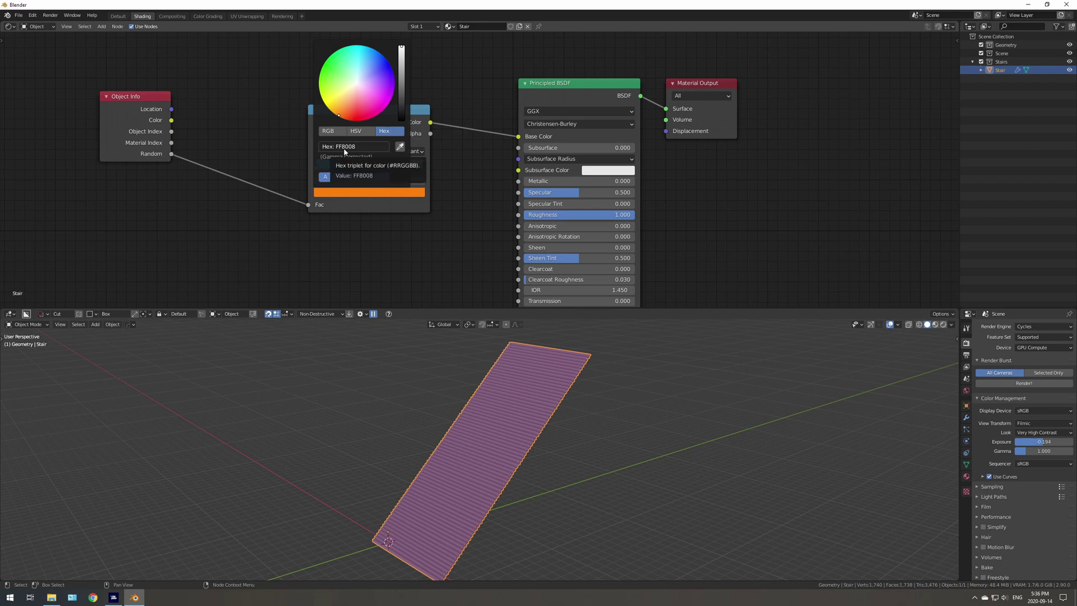
{"action": "left_click", "coordinate": [369, 167]}
{"action": "left_click", "coordinate": [370, 191]}
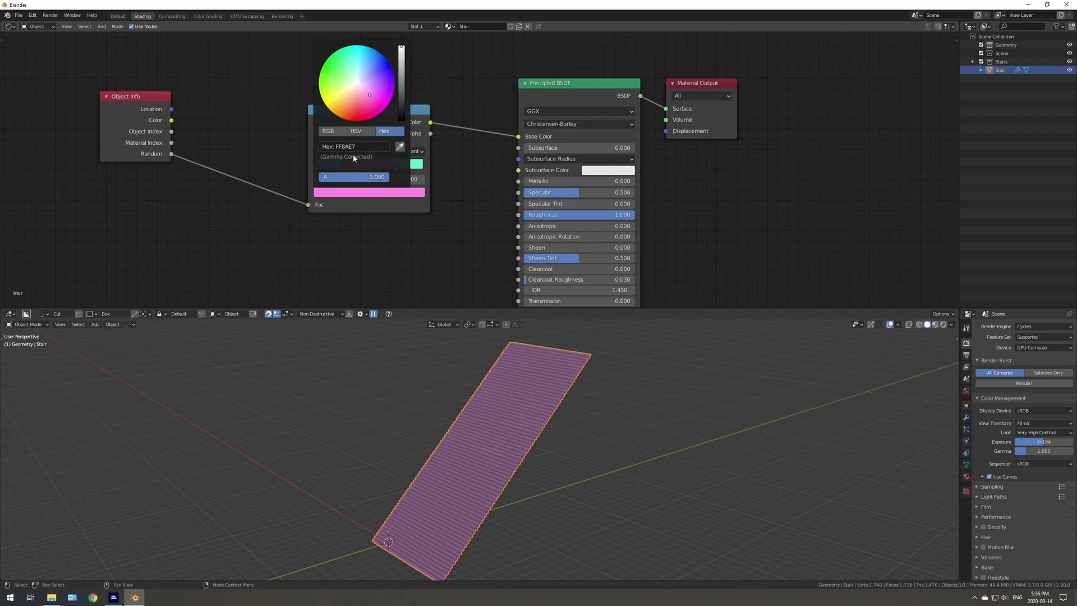
{"action": "left_click", "coordinate": [397, 167]}
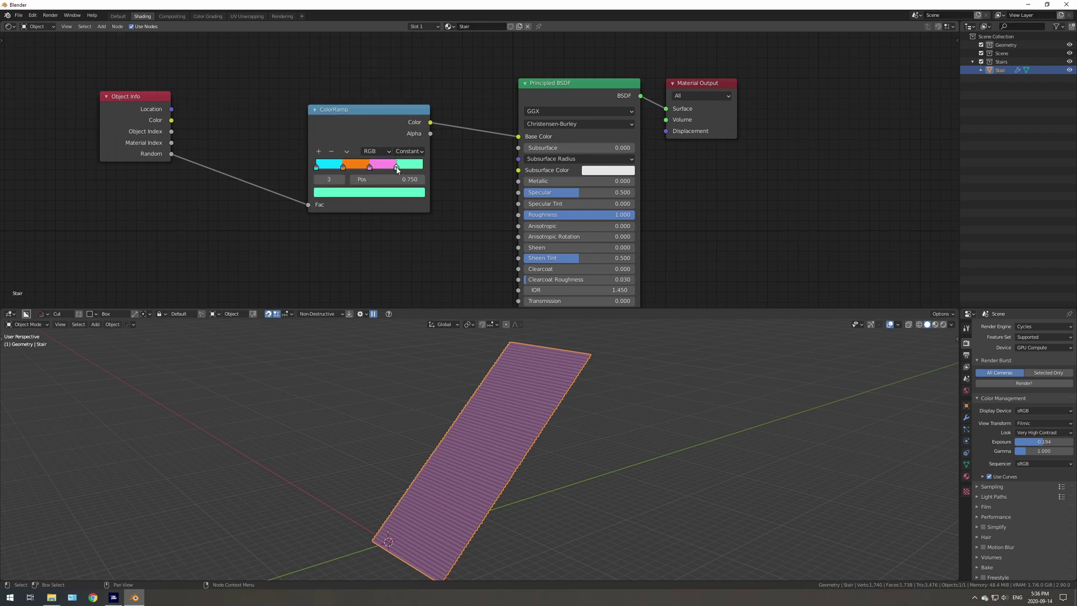
{"action": "left_click", "coordinate": [383, 193]}
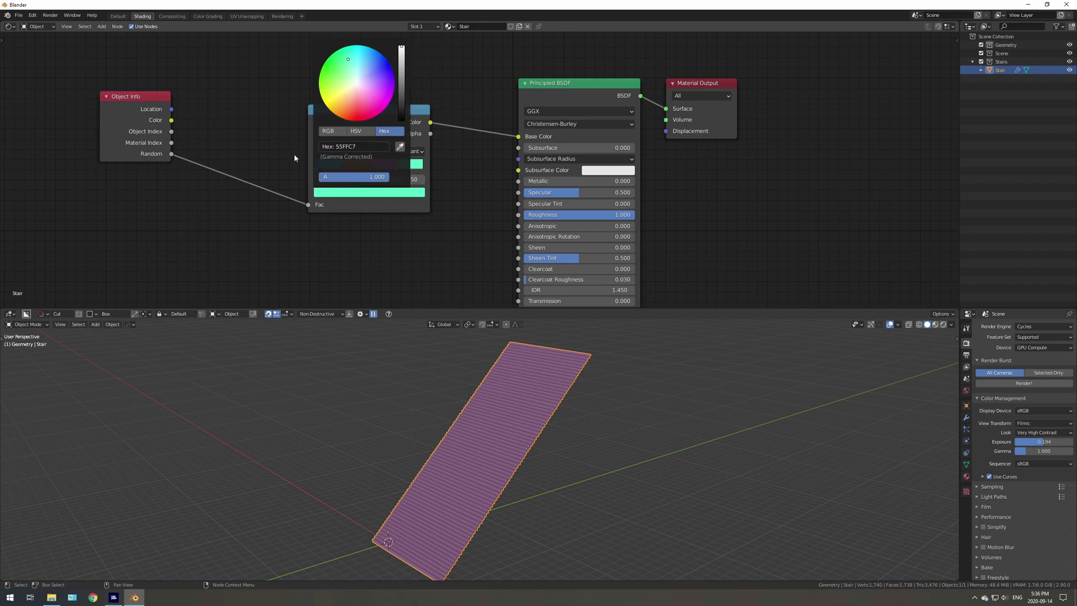
- Return to the Default workspace and display the stairs with Material Preview shading
{"action": "left_click", "coordinate": [118, 16]}
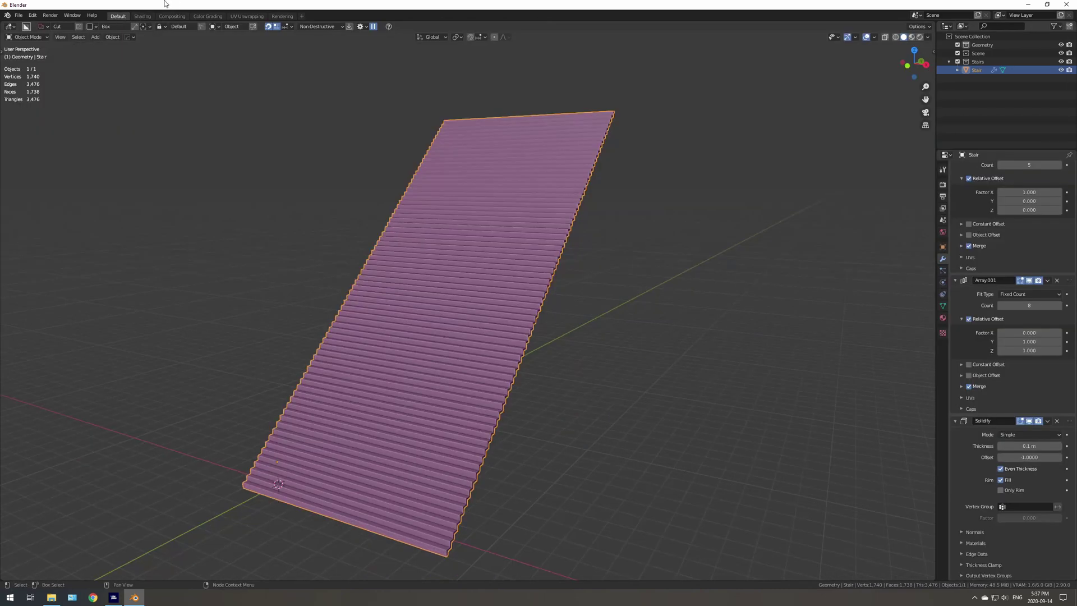
{"action": "middle_click_drag", "start_coordinate": [402, 228], "coordinate": [435, 280]}
{"action": "key", "text": "z"}
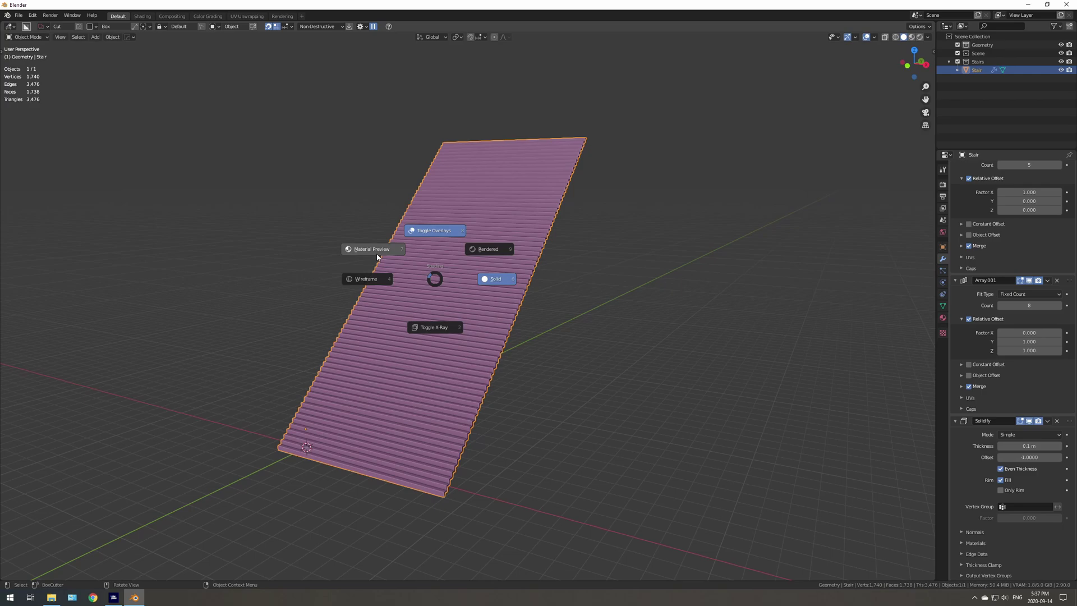
{"action": "left_click", "coordinate": [373, 249]}
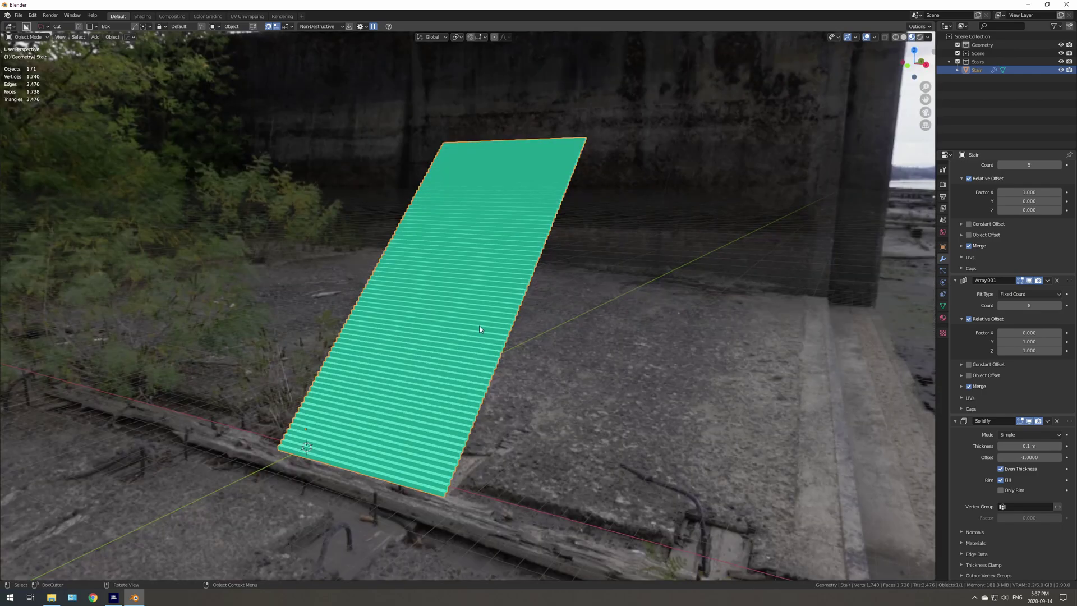
{"action": "mouse_move", "coordinate": [479, 325]}
{"action": "middle_mouse_down"}
{"action": "mouse_move", "coordinate": [486, 331]}
{"action": "mouse_move", "coordinate": [481, 313]}
{"action": "middle_mouse_up"}
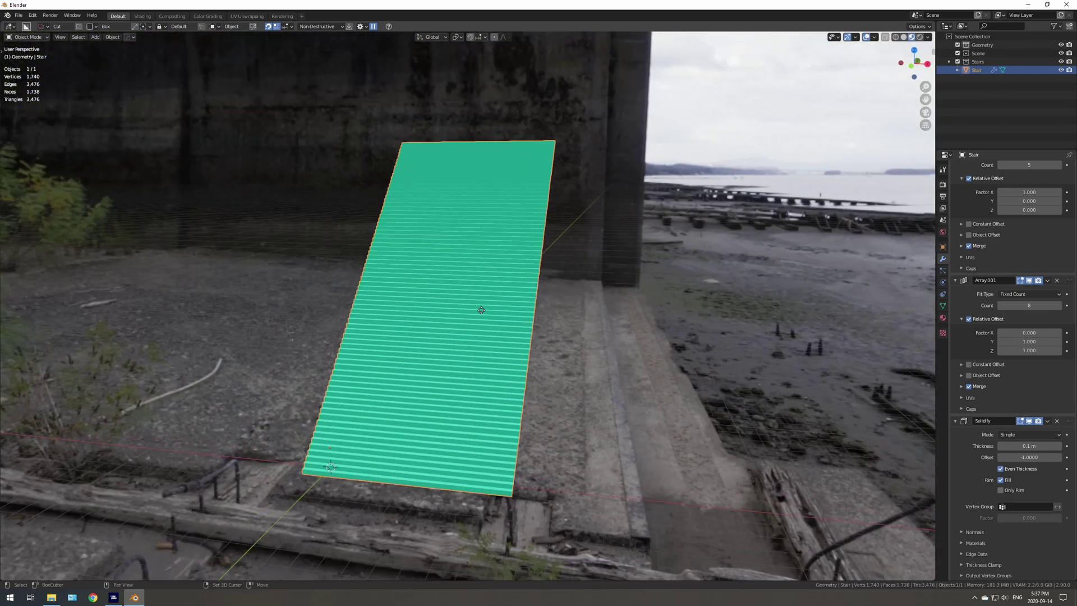
- Duplicate the stairs three times along X to test the random colors, moving the first copy about 12.4 m and the last about 14 m
{"action": "key", "text": "shift+d"}
{"action": "key", "text": "x"}
{"action": "left_click", "coordinate": [686, 316]}
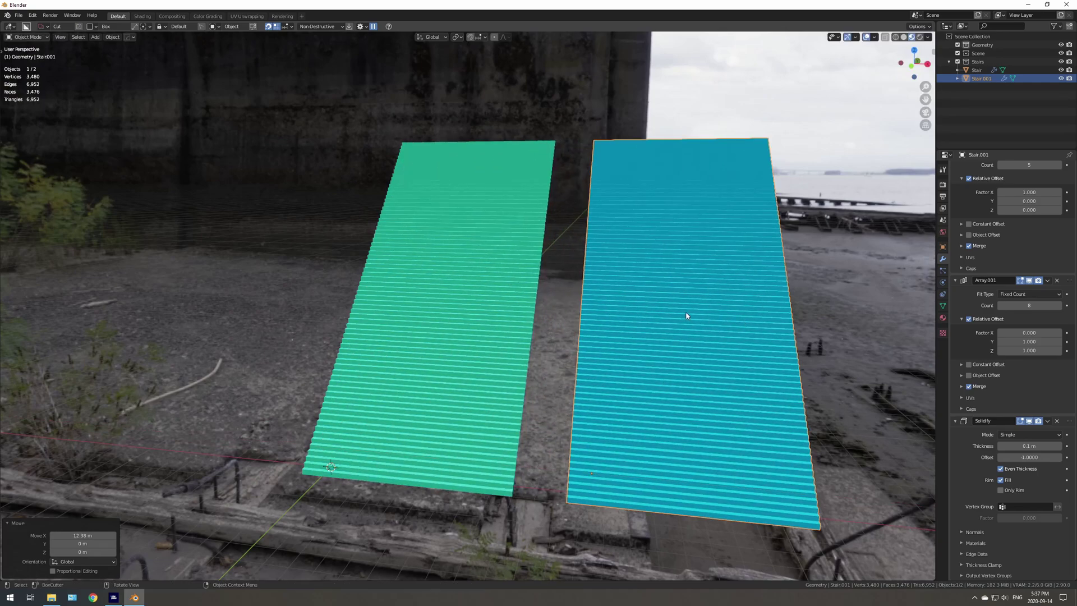
{"action": "scroll", "coordinate": [687, 316], "scroll_direction": "down", "scroll_amount": 5}
{"action": "key", "text": "shift+d"}
{"action": "key", "text": "x"}
{"action": "left_click", "coordinate": [751, 316]}
{"action": "middle_click_drag", "start_coordinate": [752, 315], "coordinate": [604, 315]}
{"action": "key", "text": "shift+d"}
{"action": "key", "text": "x"}
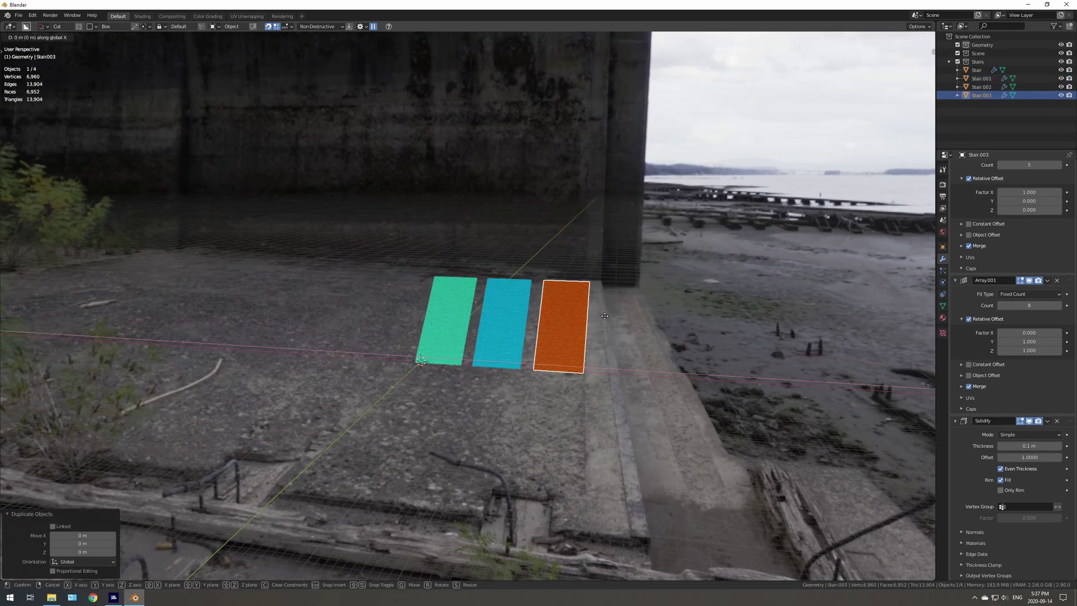
{"action": "left_click", "coordinate": [678, 315]}
{"action": "scroll", "coordinate": [611, 325], "scroll_direction": "up", "scroll_amount": 1}
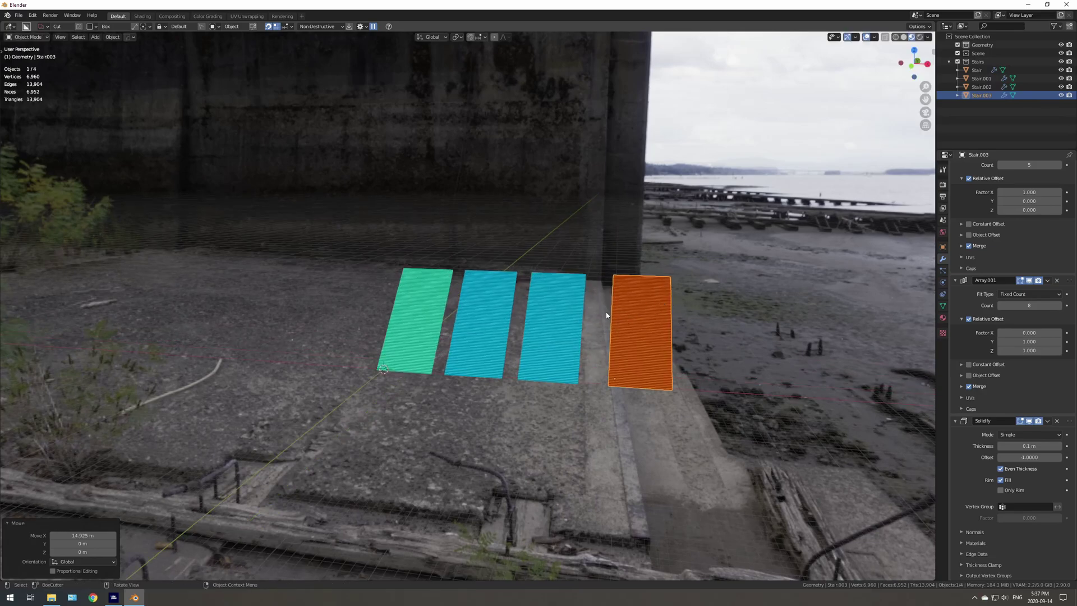
- Delete the three test copies of the stairs and switch the viewport back to Solid shading
{"action": "key", "text": "Delete"}
{"action": "left_click", "coordinate": [552, 310]}
{"action": "key", "text": "Delete"}
{"action": "key", "text": "Delete"}
{"action": "left_click", "coordinate": [482, 310]}
{"action": "key", "text": "Delete"}
{"action": "key", "text": "z"}
{"action": "left_click", "coordinate": [495, 317]}
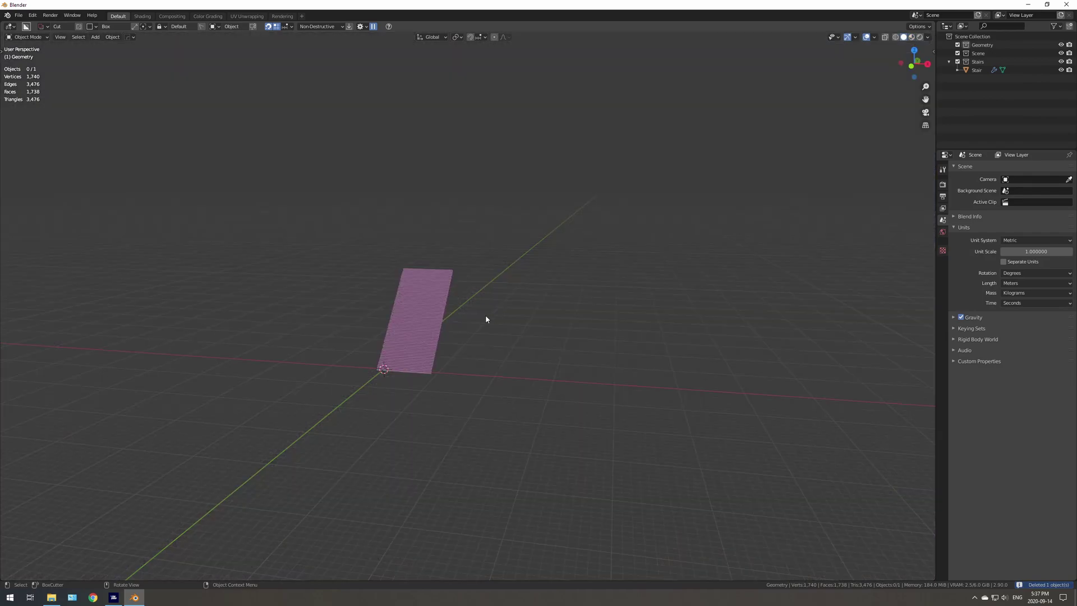
- Duplicate the remaining stairs and move the copy 11 m along the X axis
{"action": "scroll", "coordinate": [495, 317], "scroll_direction": "up", "scroll_amount": 2}
{"action": "left_click", "coordinate": [421, 305]}
{"action": "key", "text": "shift+d"}
{"action": "right_click", "coordinate": [454, 300]}
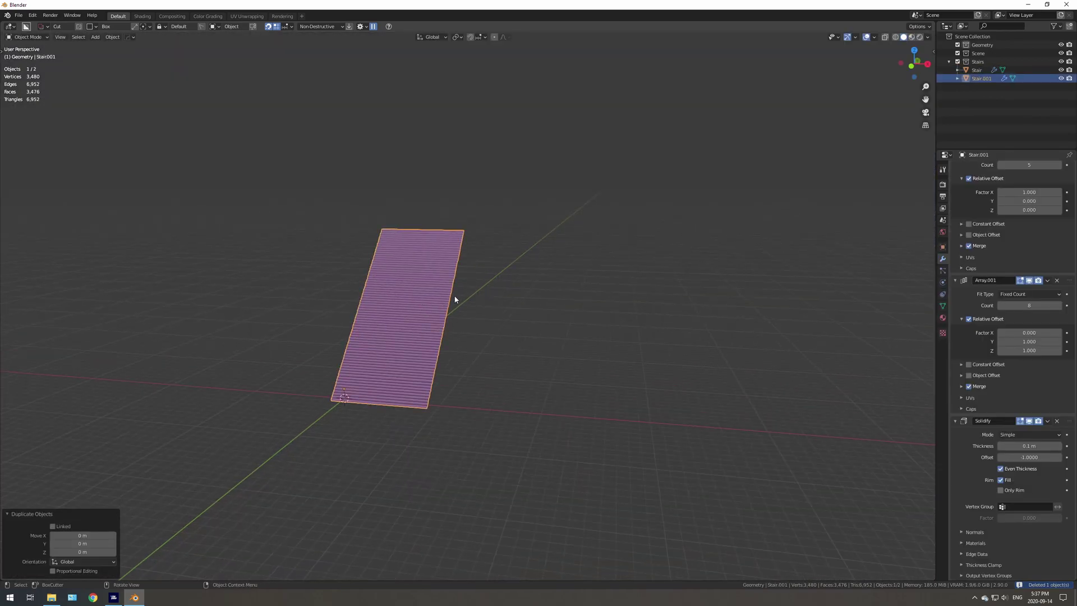
{"action": "key", "text": "g"}
{"action": "key", "text": "x"}
{"action": "key", "text": "1"}
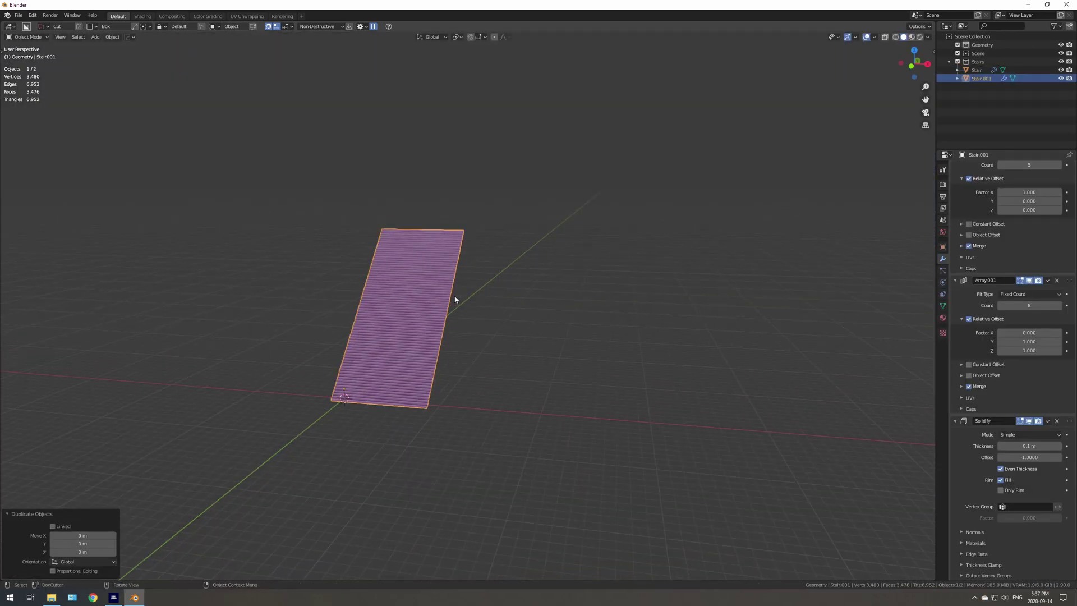
{"action": "key", "text": "1"}
{"action": "key", "text": "Return"}
- Make two more stair copies, each moved 12 m along X from the previous one
{"action": "key", "text": "shift+d"}
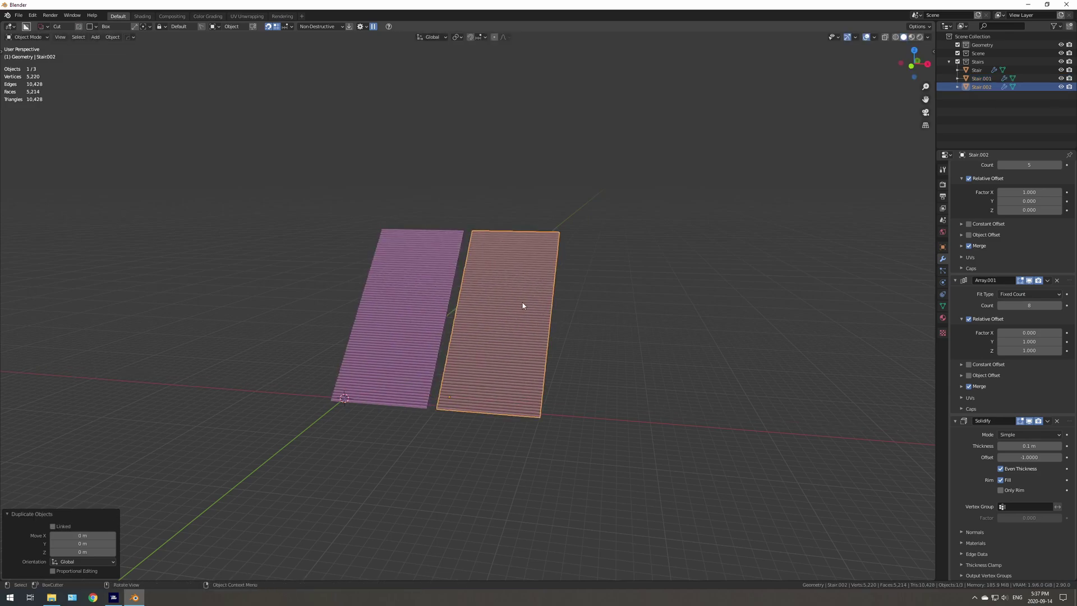
{"action": "key", "text": "x"}
{"action": "key", "text": "1"}
{"action": "key", "text": "2"}
{"action": "key", "text": "Return"}
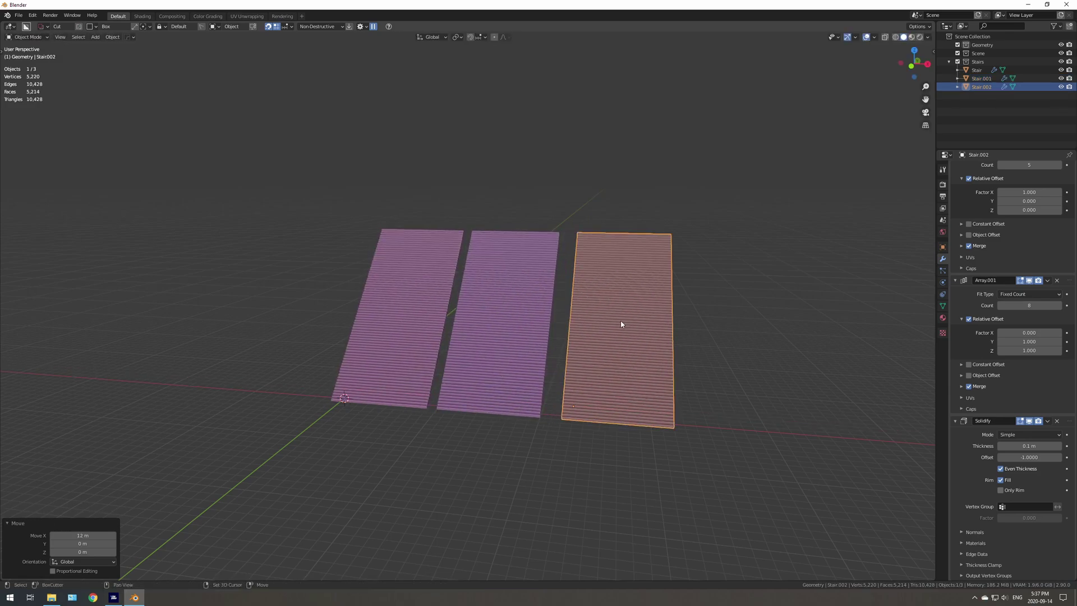
{"action": "key", "text": "shift+d"}
{"action": "key", "text": "x"}
{"action": "key", "text": "1"}
{"action": "key", "text": "2"}
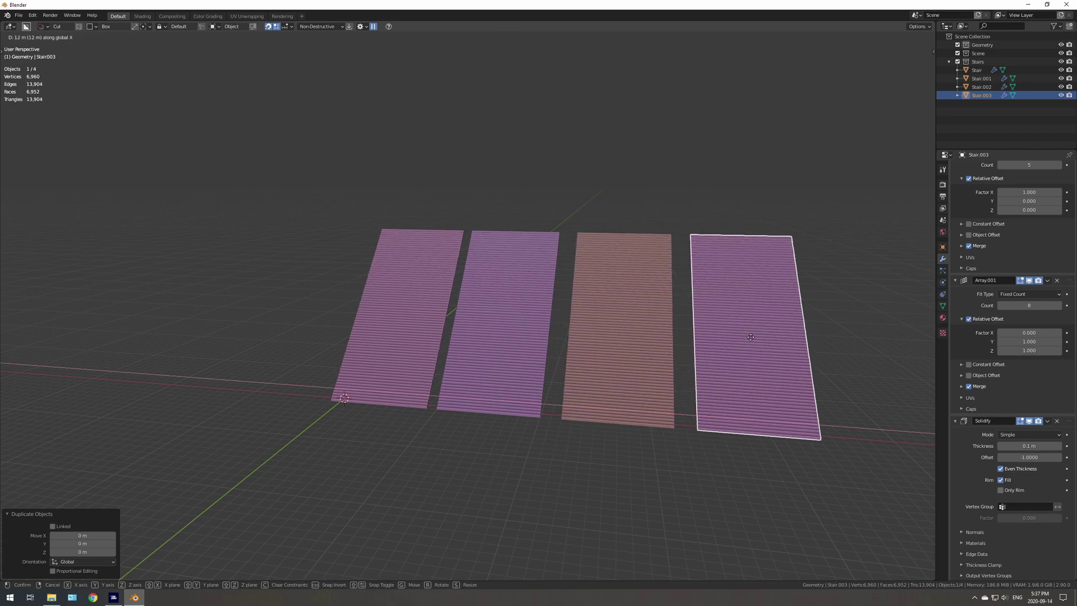
{"action": "key", "text": "Return"}
- Vary the Array modifier counts of the three stair copies, giving the last copy 8 in the first Array and 3 in the second
{"action": "left_click", "coordinate": [483, 301]}
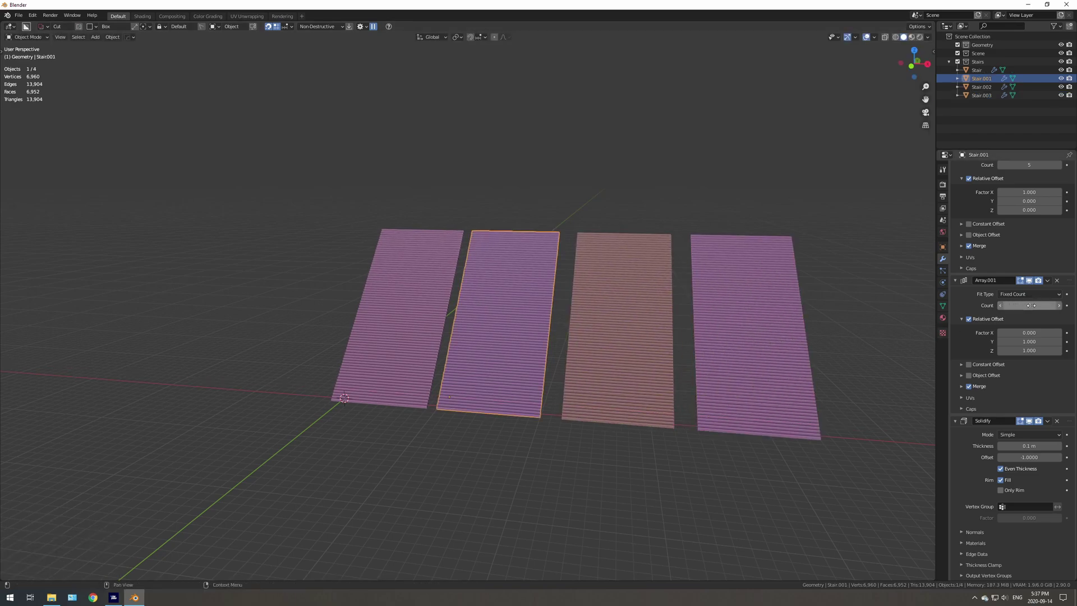
{"action": "scroll", "coordinate": [1018, 297], "scroll_direction": "up", "scroll_amount": 4}
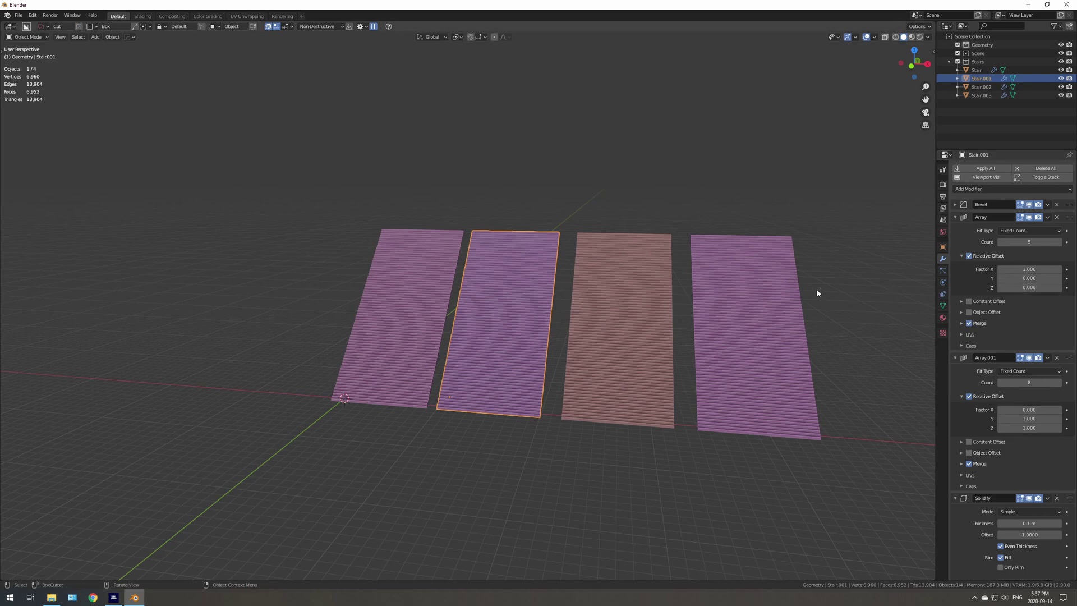
{"action": "middle_click_drag", "start_coordinate": [583, 294], "coordinate": [480, 313]}
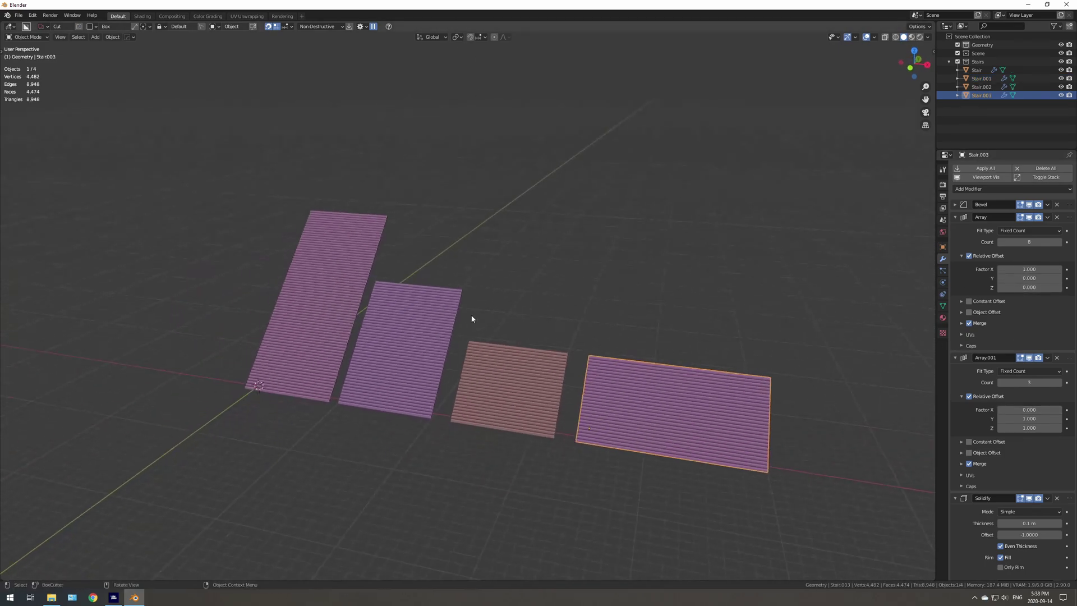
- Select each of the four staircases in turn to compare their sizes and modifier settings
{"action": "left_click", "coordinate": [348, 316]}
{"action": "left_click", "coordinate": [440, 324]}
{"action": "left_click", "coordinate": [507, 387]}
{"action": "left_click", "coordinate": [644, 387]}
{"action": "mouse_move", "coordinate": [568, 341]}
{"action": "middle_mouse_down"}
{"action": "mouse_move", "coordinate": [545, 323]}
{"action": "mouse_move", "coordinate": [563, 320]}
{"action": "middle_mouse_up"}
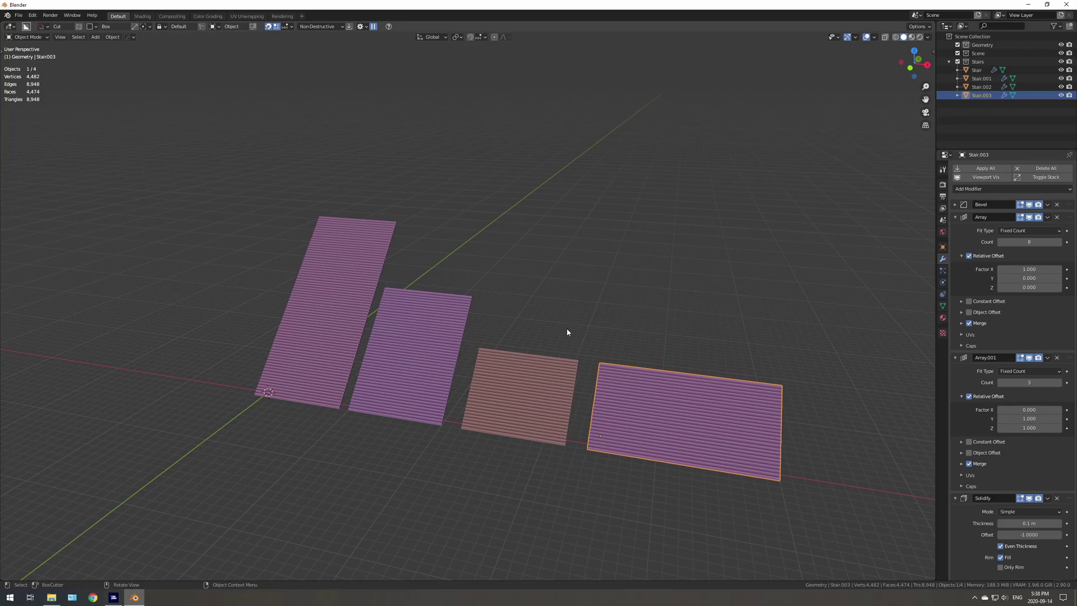
{"action": "middle_click_drag", "start_coordinate": [566, 332], "coordinate": [566, 330]}
- With transform values displayed, add a ground plane at the world origin and scale it by 64
{"action": "left_click", "coordinate": [507, 301]}
{"action": "key", "text": "n"}
{"action": "middle_click_drag", "start_coordinate": [507, 301], "coordinate": [489, 327]}
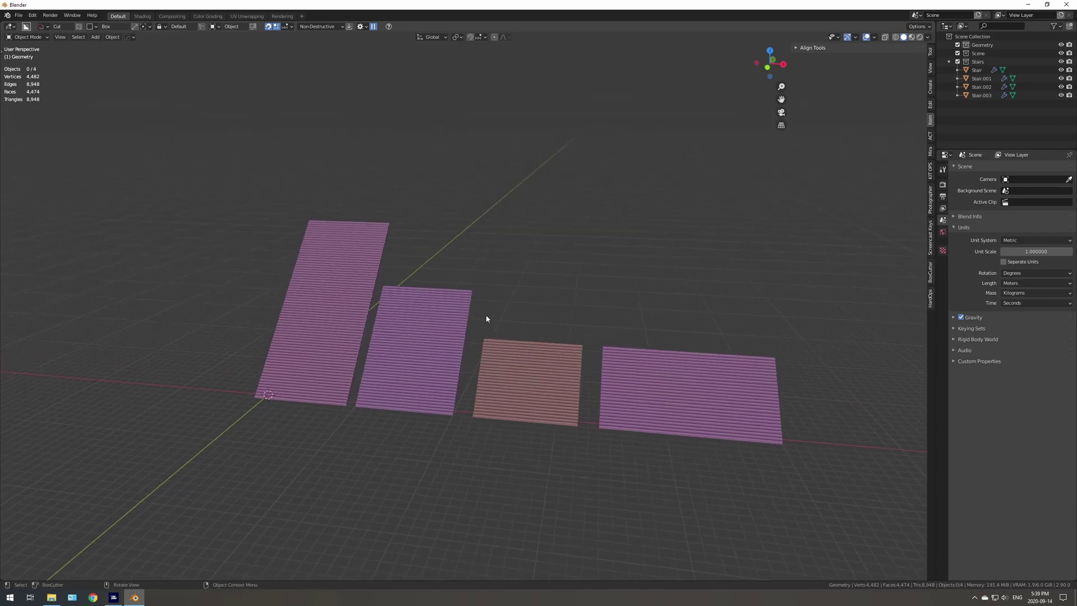
{"action": "key", "text": "shift+a"}
{"action": "mouse_move", "coordinate": [477, 279]}
{"action": "left_click", "coordinate": [518, 302]}
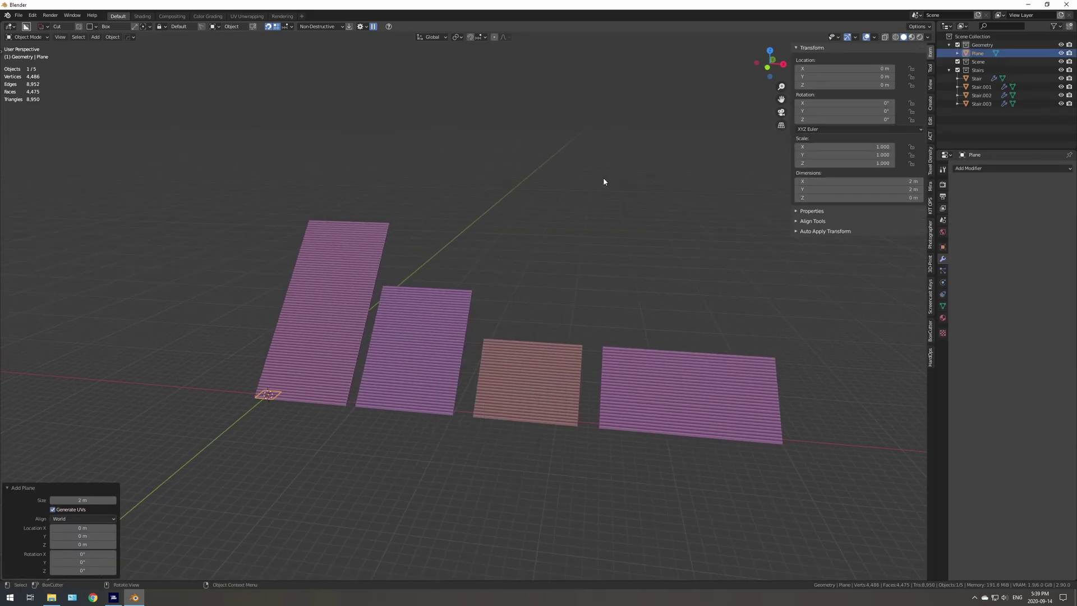
{"action": "type", "text": "s64"}
{"action": "key", "text": "Return"}
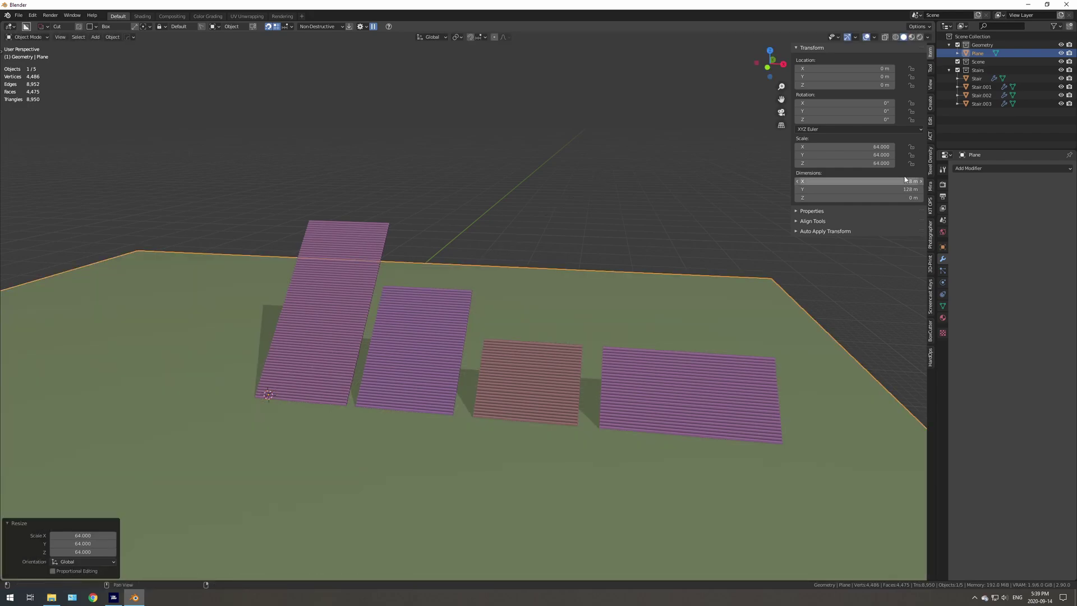
- Select each staircase standing on the ground plane in turn to check its dimensions
{"action": "right_click", "coordinate": [366, 222]}
{"action": "left_click", "coordinate": [368, 222]}
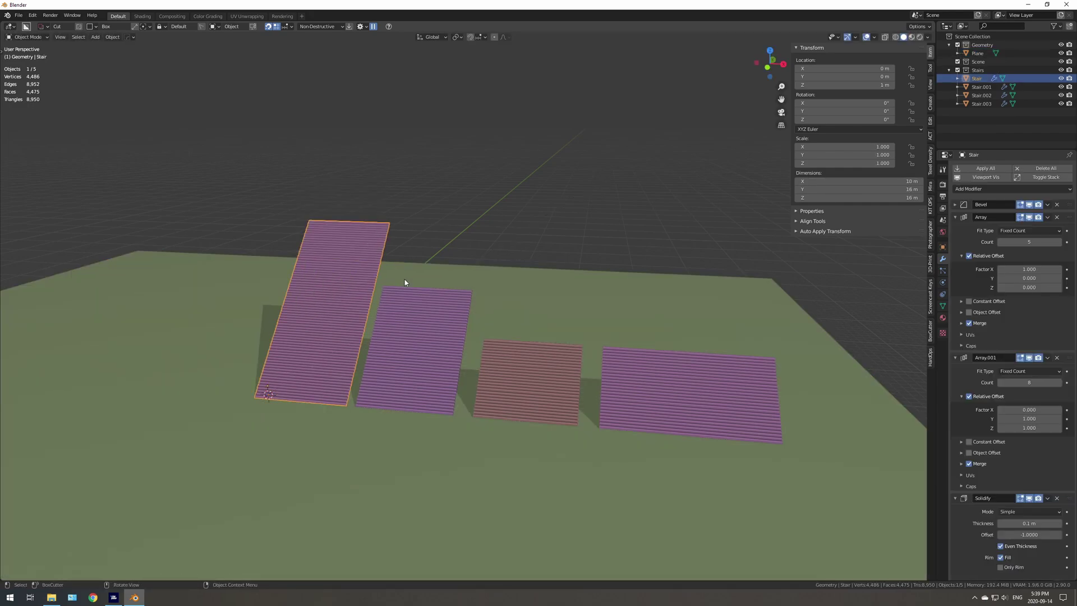
{"action": "left_click", "coordinate": [428, 329]}
{"action": "left_click", "coordinate": [544, 368]}
{"action": "left_click", "coordinate": [661, 378]}
{"action": "left_click", "coordinate": [360, 301]}
- Extrude the ground plane's far edge behind the stairs about 67.8 m up along Z to form a backdrop wall
{"action": "left_click", "coordinate": [517, 282]}
{"action": "scroll", "coordinate": [517, 283], "scroll_direction": "down", "scroll_amount": 5}
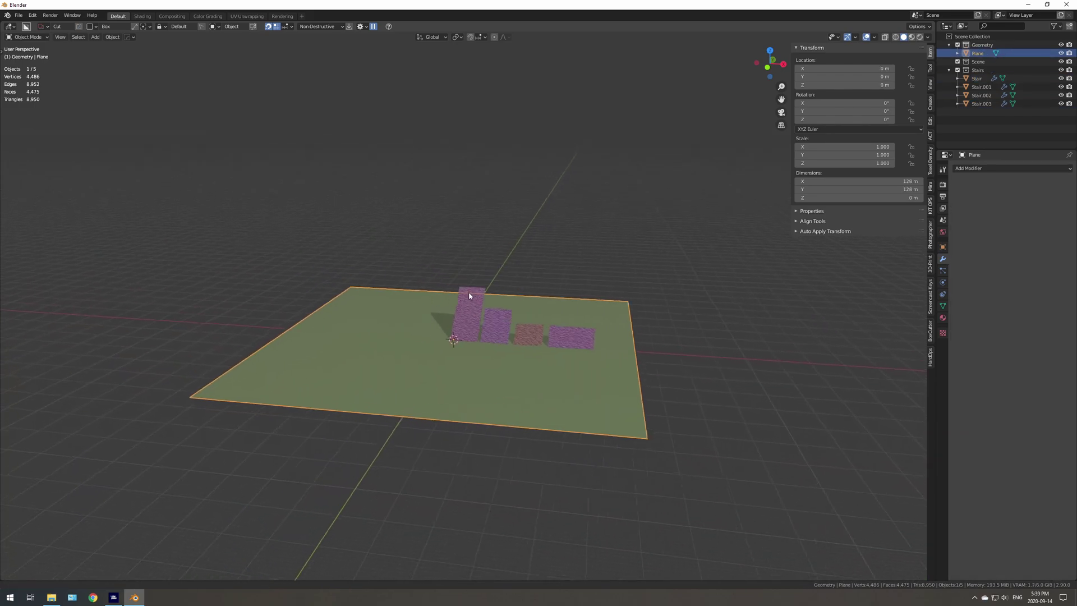
{"action": "key", "text": "Tab"}
{"action": "scroll", "coordinate": [470, 293], "scroll_direction": "up", "scroll_amount": 3}
{"action": "left_click", "coordinate": [527, 295]}
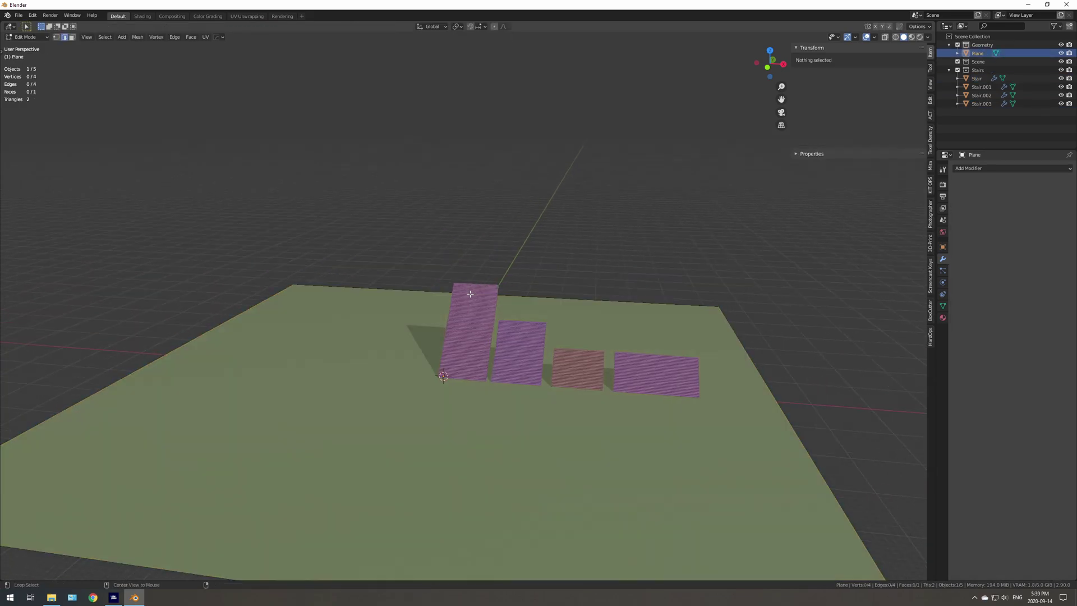
{"action": "key", "text": "2"}
{"action": "left_click", "coordinate": [527, 296]}
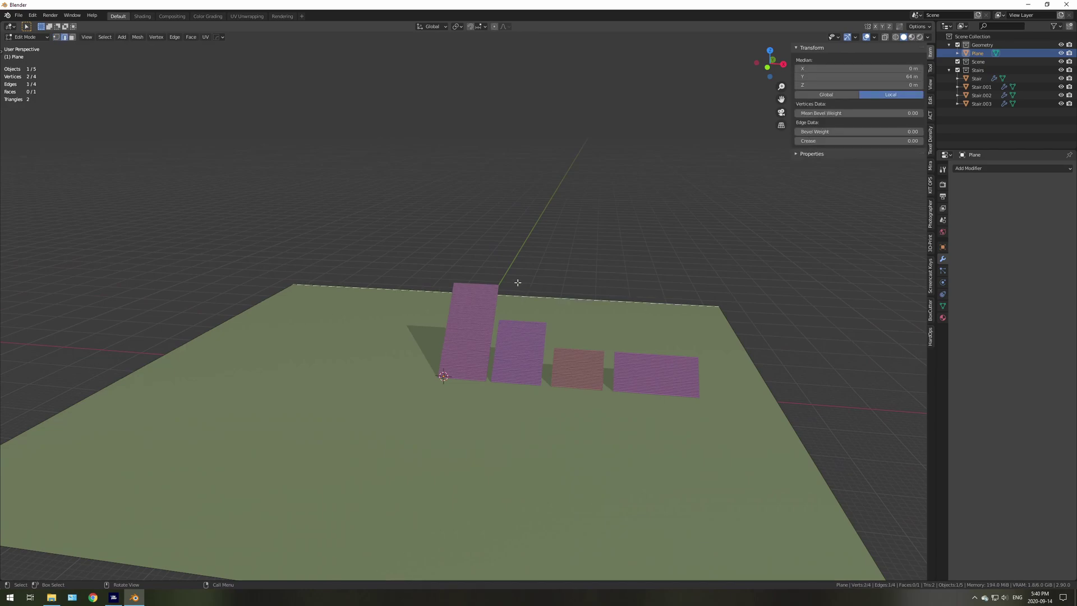
{"action": "scroll", "coordinate": [524, 282], "scroll_direction": "down", "scroll_amount": 5}
{"action": "scroll", "coordinate": [527, 281], "scroll_direction": "up", "scroll_amount": 5}
{"action": "key", "text": "e"}
{"action": "key", "text": "z"}
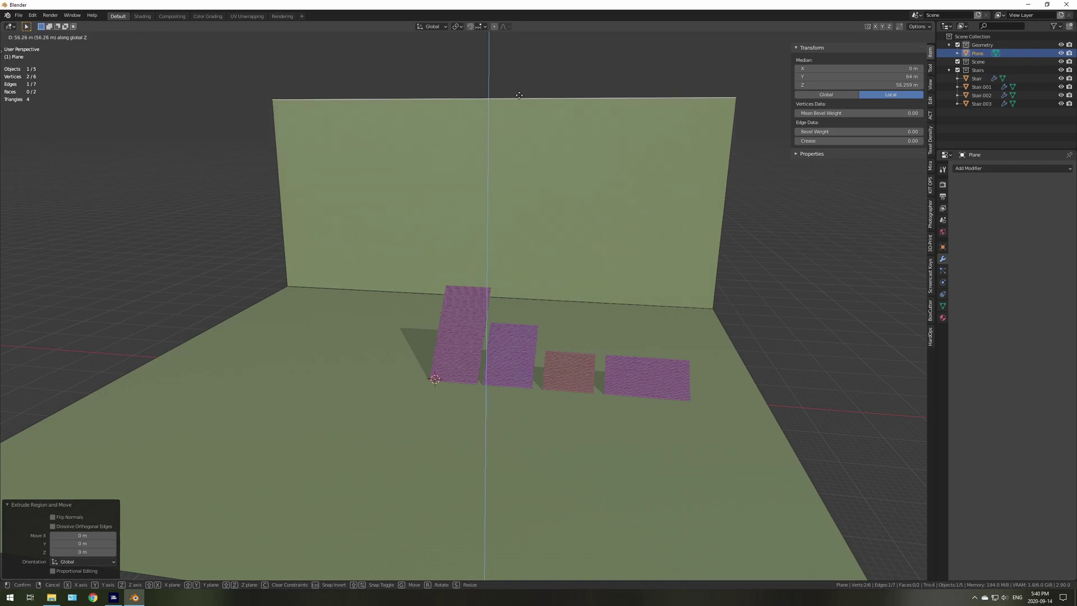
{"action": "left_click", "coordinate": [510, 118]}
{"action": "key", "text": "Tab"}
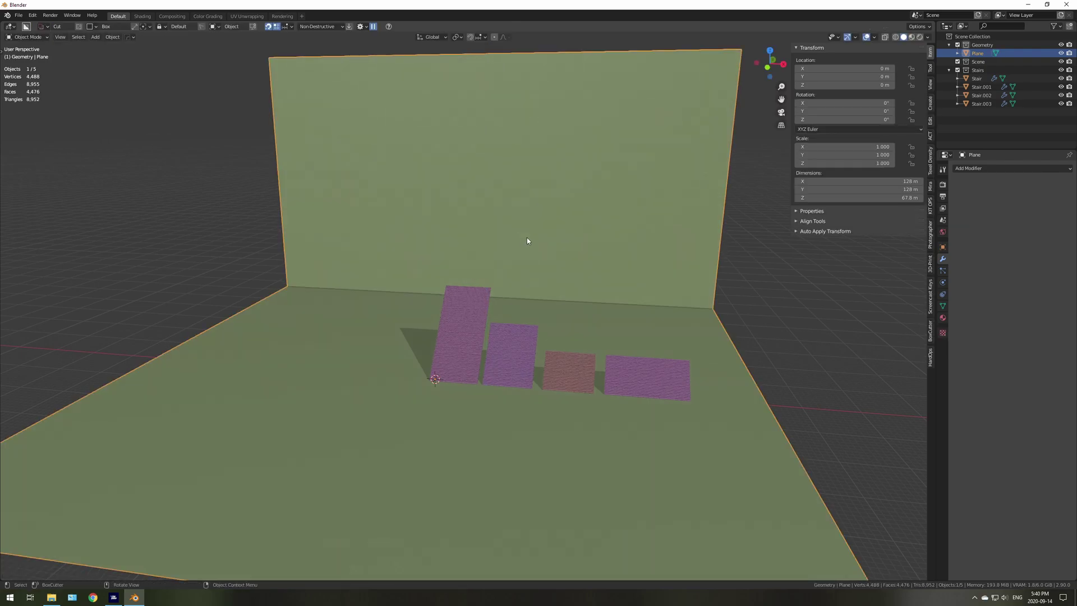
- Add a Bevel modifier to the backdrop plane with 3 segments and a much larger amount, curving the floor into the wall
{"action": "left_click", "coordinate": [985, 170]}
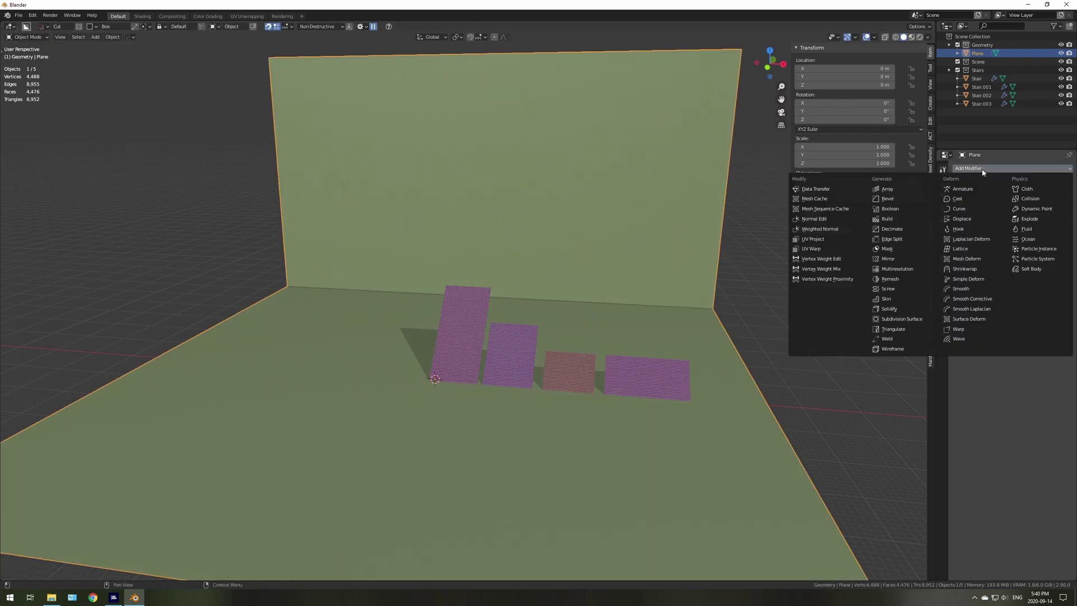
{"action": "left_click", "coordinate": [888, 199]}
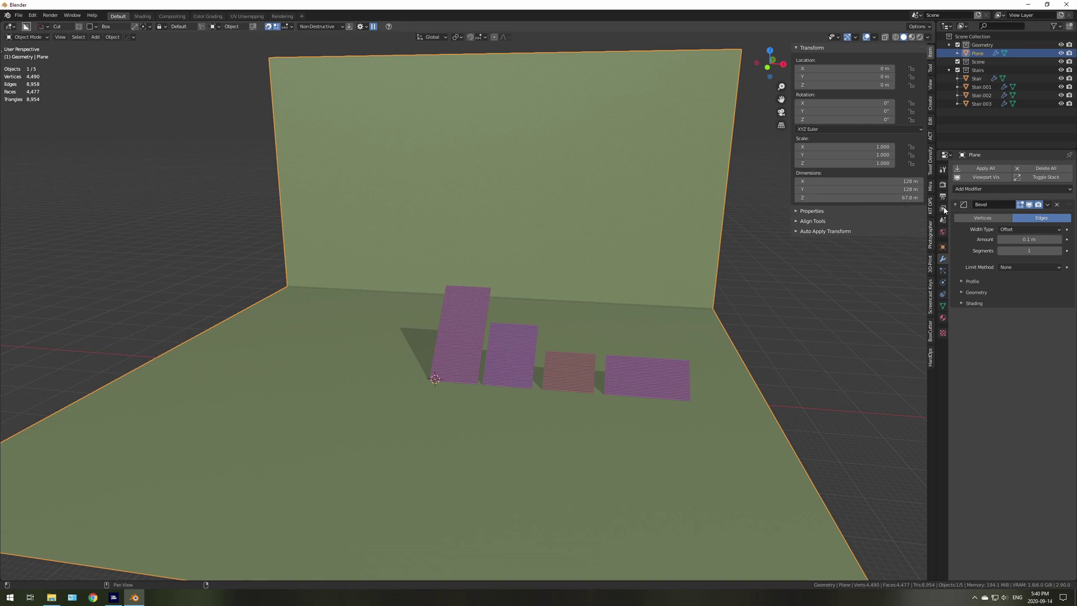
{"action": "left_click", "coordinate": [1058, 250]}
{"action": "left_click", "coordinate": [1059, 251]}
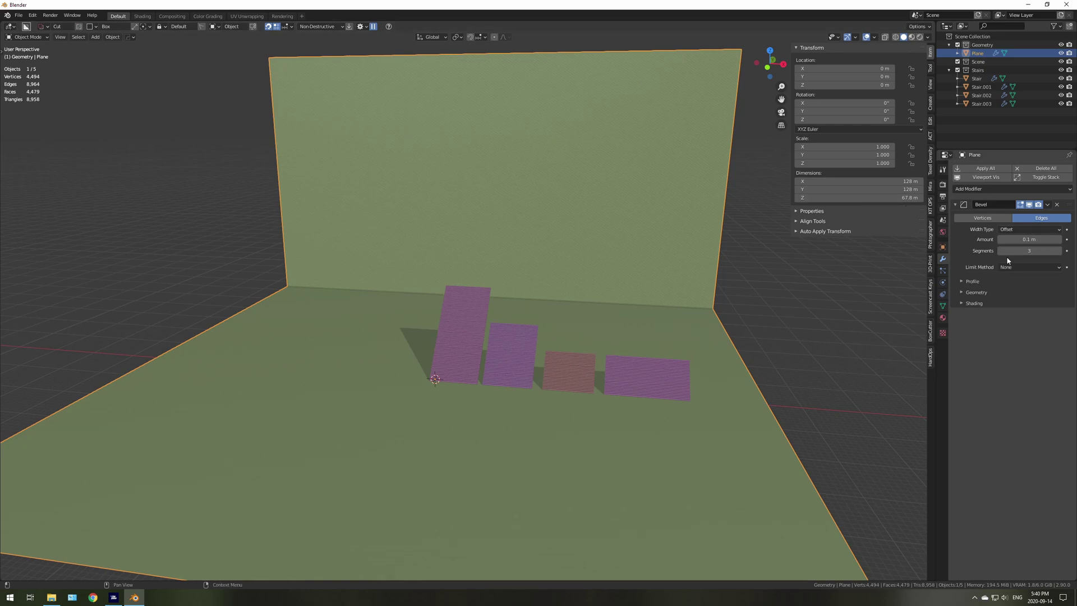
{"action": "left_click_drag", "start_coordinate": [1029, 239], "coordinate": [1074, 239]}
- Smooth the backdrop plane's curve with Auto Smooth at 30°, 7 bevel segments and smooth shading
{"action": "left_click", "coordinate": [942, 306]}
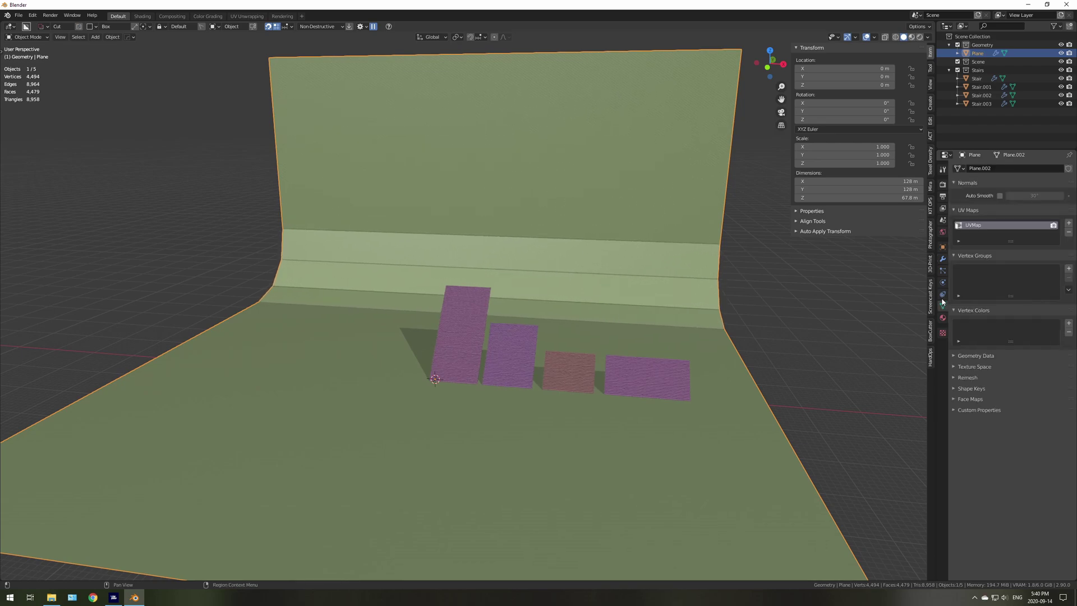
{"action": "left_click", "coordinate": [1000, 196]}
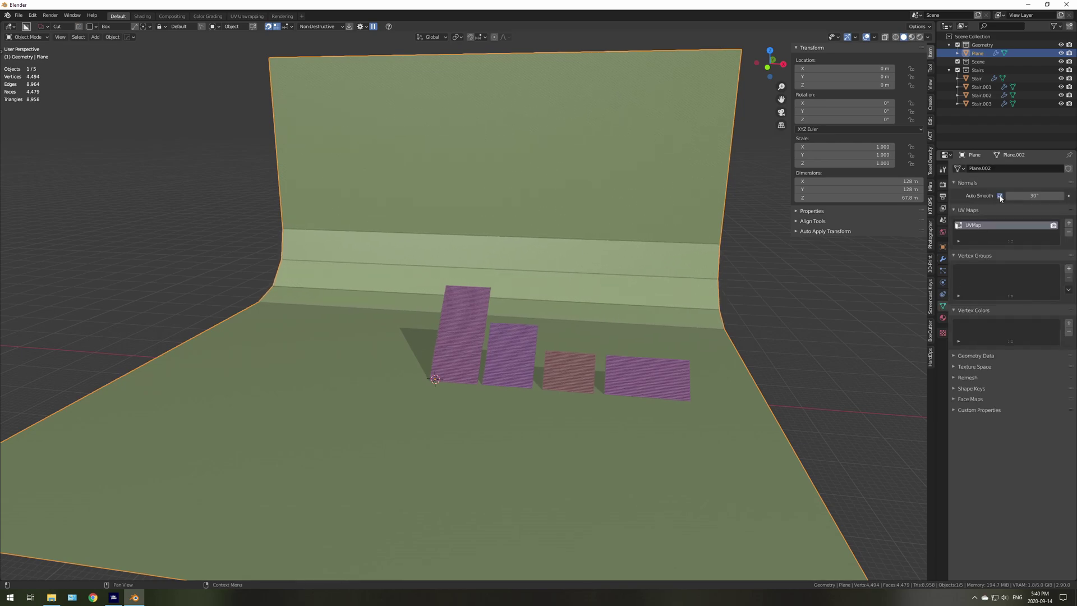
{"action": "left_click", "coordinate": [942, 259]}
{"action": "mouse_move", "coordinate": [1021, 251]}
{"action": "left_mouse_down"}
{"action": "mouse_move", "coordinate": [1054, 251]}
{"action": "mouse_move", "coordinate": [1037, 250]}
{"action": "left_mouse_up"}
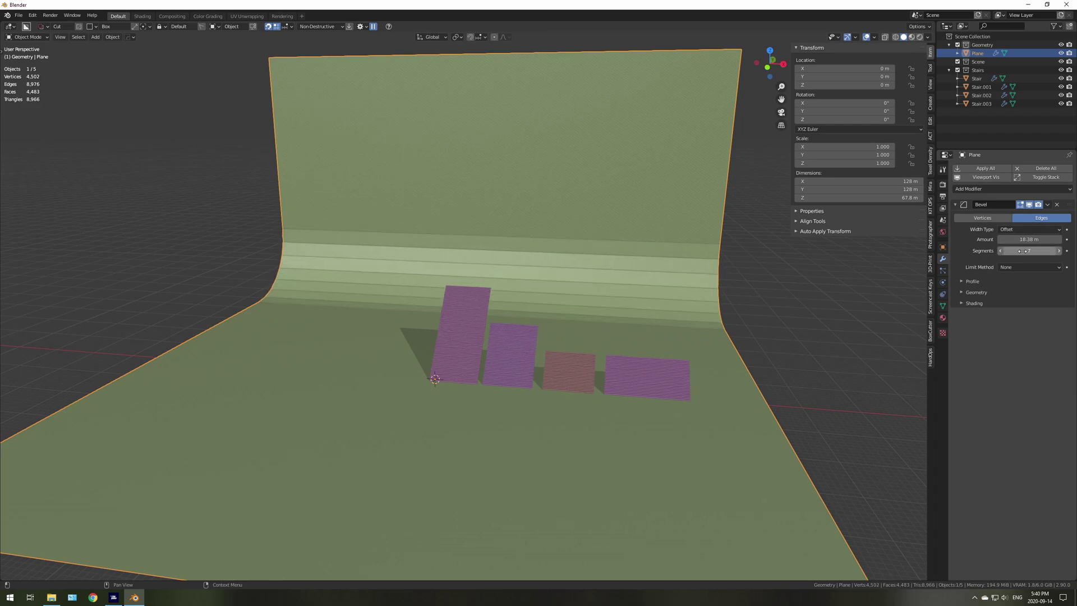
{"action": "right_click", "coordinate": [461, 259]}
{"action": "left_click", "coordinate": [461, 258]}
- In the Shading workspace, create a material named Ground for the backdrop plane and give it a slightly darkened light blue base color
{"action": "middle_click_drag", "start_coordinate": [628, 277], "coordinate": [692, 307]}
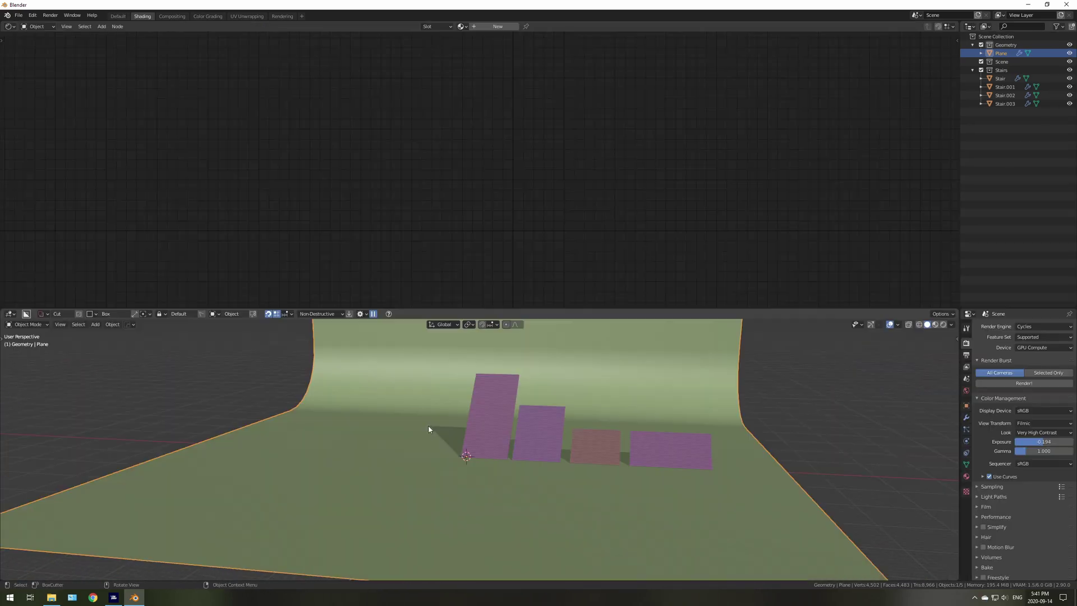
{"action": "middle_click_drag", "start_coordinate": [427, 430], "coordinate": [428, 437]}
{"action": "left_click", "coordinate": [497, 26]}
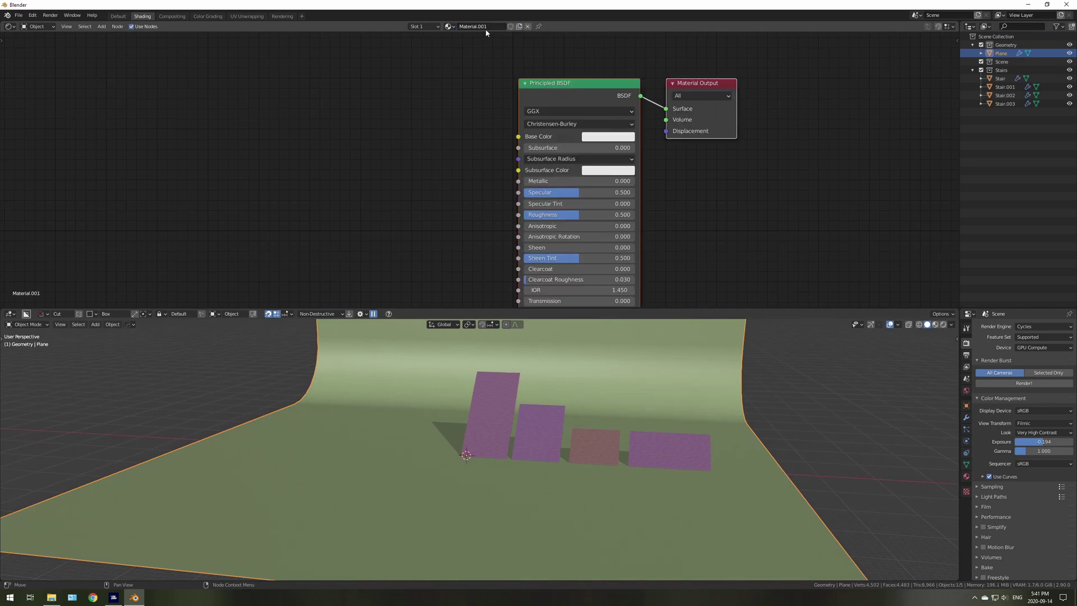
{"action": "left_click", "coordinate": [481, 27]}
{"action": "type", "text": "Ground"}
{"action": "key", "text": "Return"}
{"action": "left_click", "coordinate": [603, 137]}
{"action": "left_click_drag", "start_coordinate": [630, 182], "coordinate": [634, 168]}
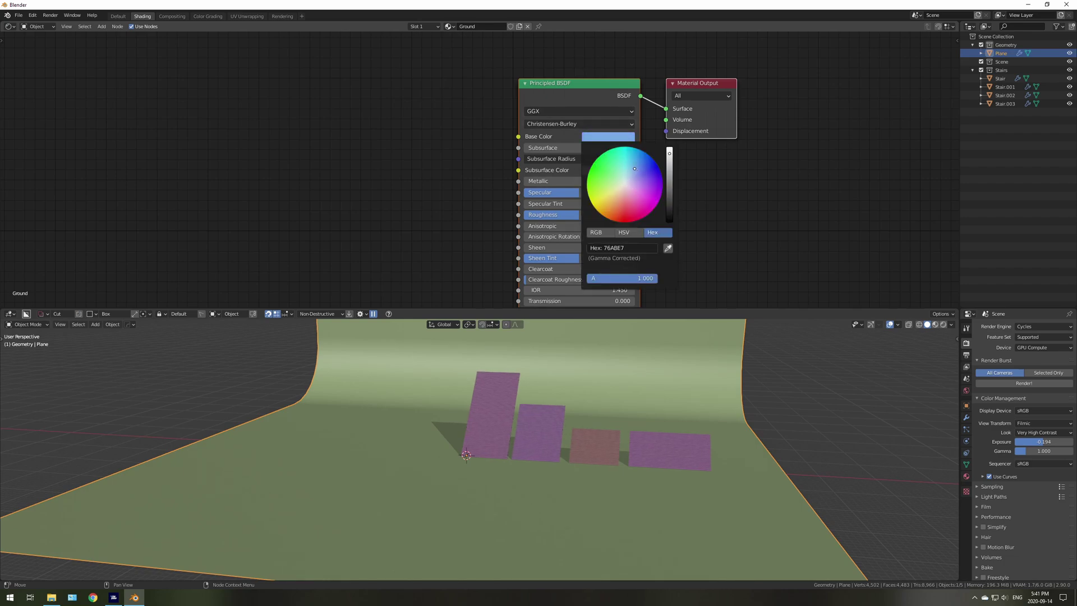
{"action": "left_click", "coordinate": [668, 160]}
- Add a Noise Texture node to the Ground material with Scale 30 and Detail 16
{"action": "middle_click_drag", "start_coordinate": [459, 175], "coordinate": [512, 149]}
{"action": "key", "text": "shift+a"}
{"action": "left_click", "coordinate": [428, 167]}
{"action": "type", "text": "noise"}
{"action": "key", "text": "Return"}
{"action": "left_click", "coordinate": [281, 147]}
{"action": "left_click", "coordinate": [311, 216]}
{"action": "type", "text": "30"}
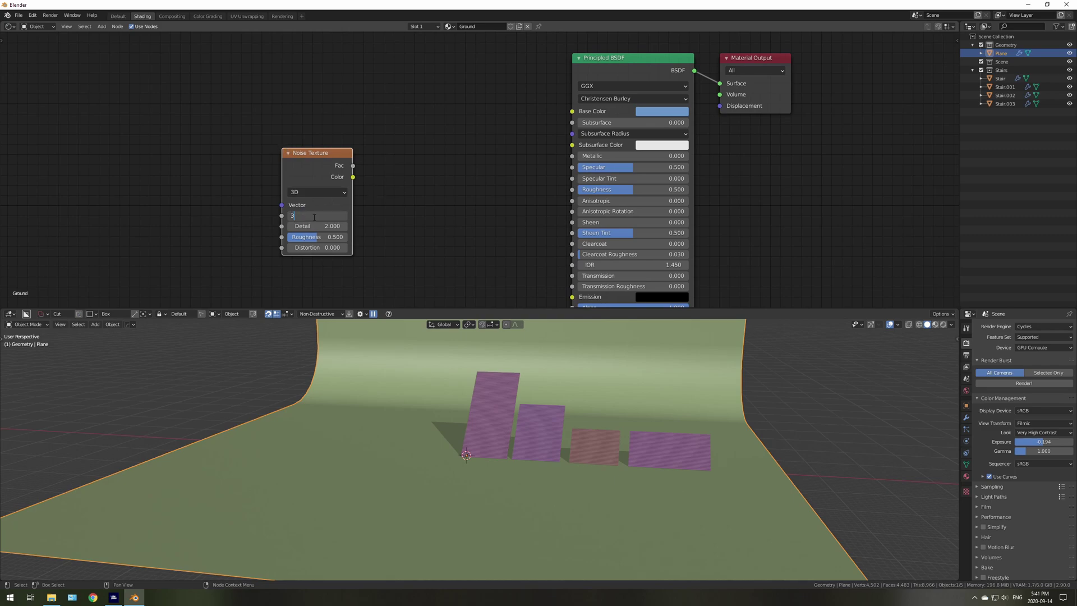
{"action": "key", "text": "Return"}
{"action": "left_click", "coordinate": [317, 226]}
{"action": "type", "text": "16"}
{"action": "key", "text": "Return"}
- Add a ColorRamp fed by the noise's Fac output and connect its Color to the Principled BSDF's Roughness
{"action": "key", "text": "shift+a"}
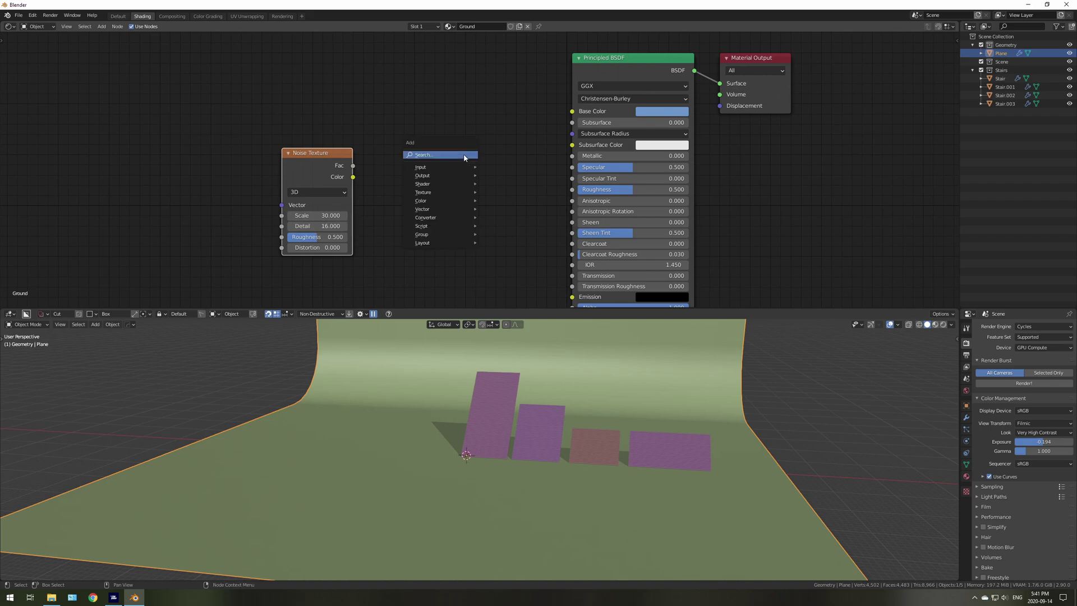
{"action": "type", "text": "color"}
{"action": "key", "text": "Down"}
{"action": "key", "text": "Return"}
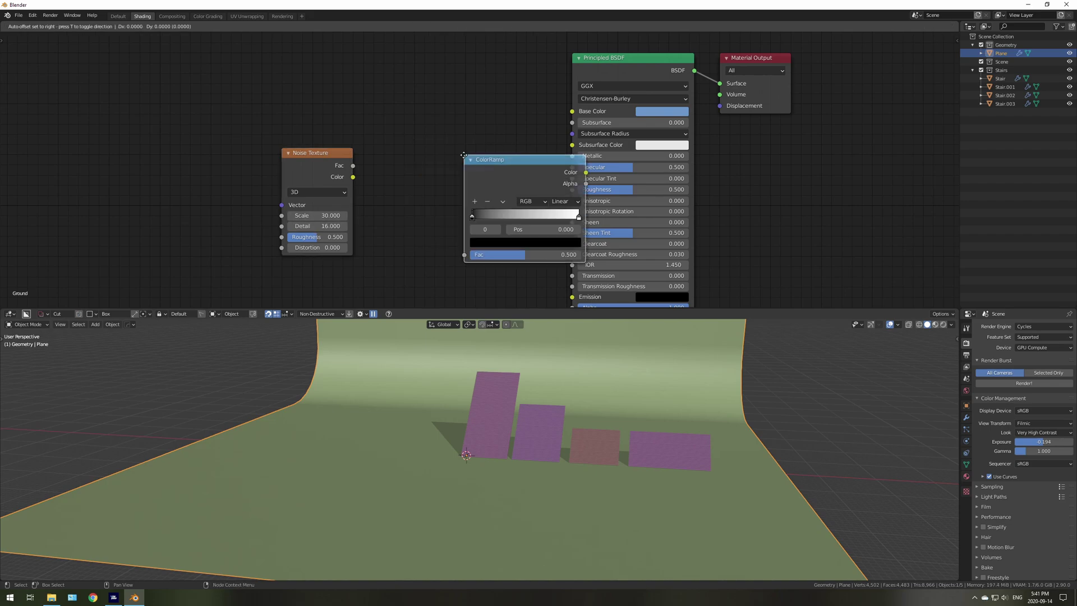
{"action": "left_click", "coordinate": [395, 102]}
{"action": "left_click_drag", "start_coordinate": [352, 166], "coordinate": [394, 200]}
{"action": "left_click_drag", "start_coordinate": [516, 118], "coordinate": [568, 189]}
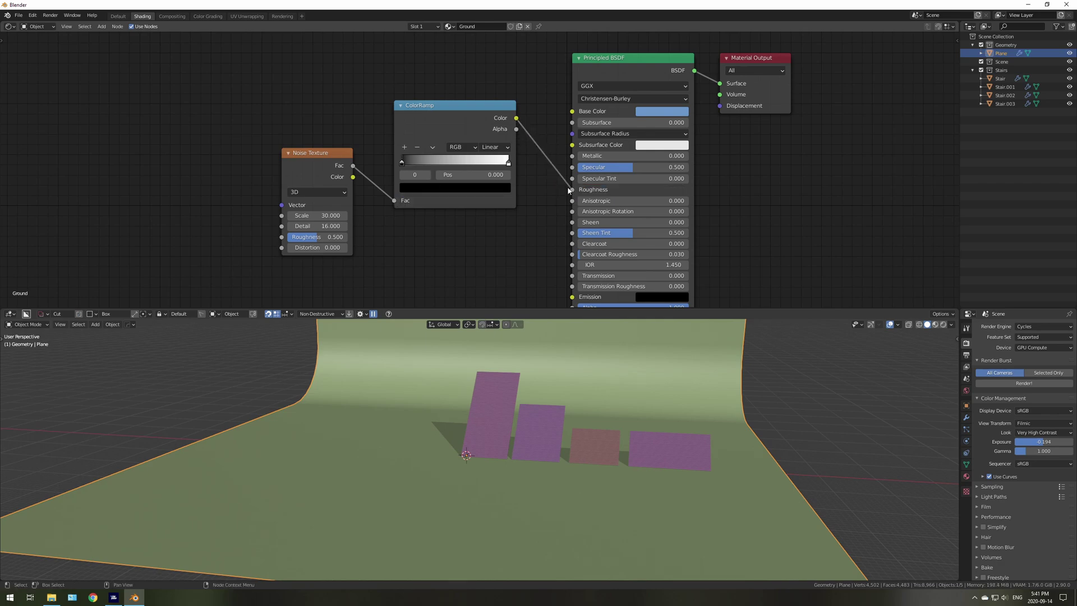
- Move the ColorRamp's black stop to position 0.245
{"action": "left_click_drag", "start_coordinate": [401, 163], "coordinate": [430, 164]}
{"action": "left_click", "coordinate": [471, 175]}
{"action": "key", "text": "BackSpace"}
{"action": "type", "text": ".245"}
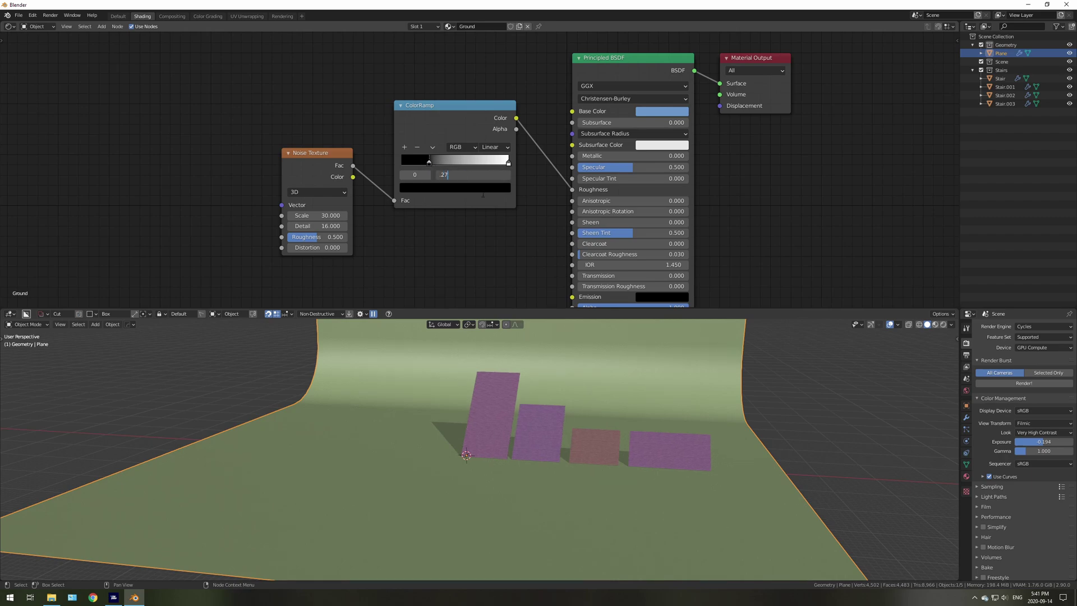
{"action": "key", "text": "Return"}
- Lighten the ColorRamp's black stop to a dark grey
{"action": "left_click", "coordinate": [482, 190]}
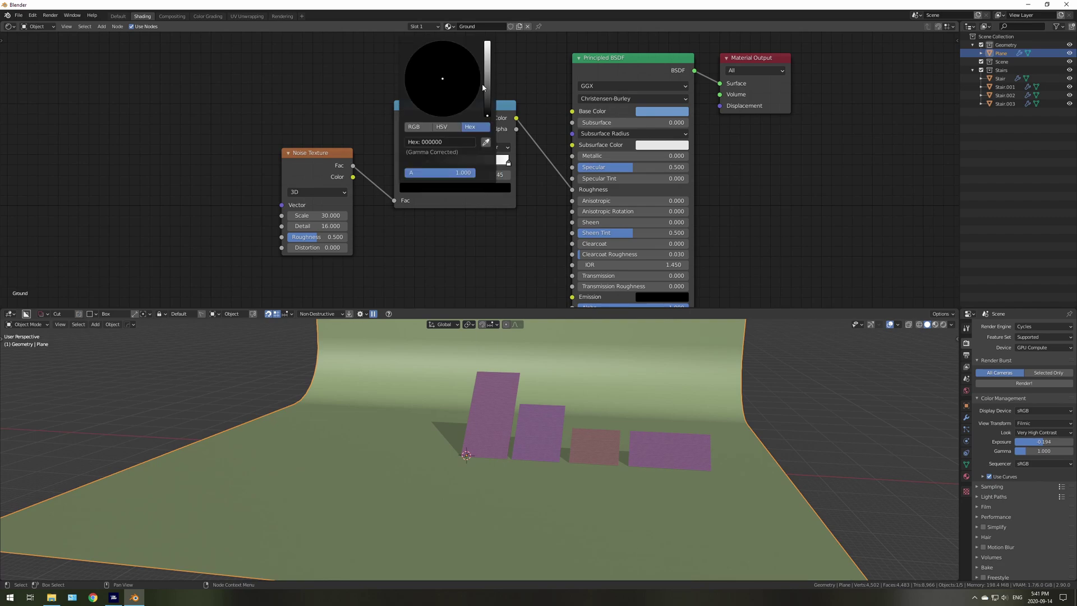
{"action": "left_click_drag", "start_coordinate": [487, 116], "coordinate": [488, 99]}
{"action": "left_click", "coordinate": [414, 126]}
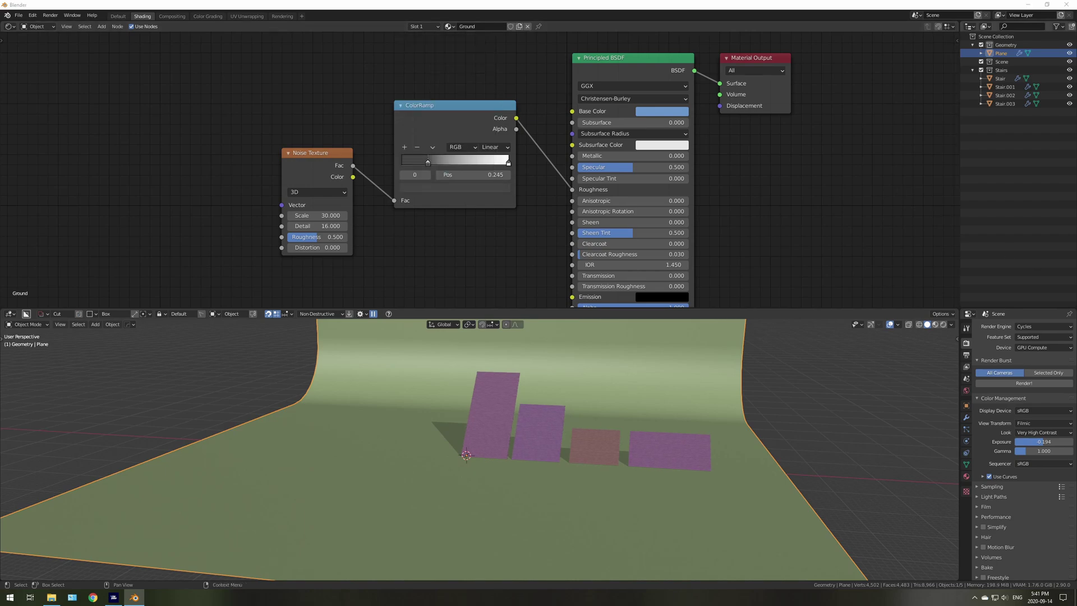
{"action": "left_click", "coordinate": [486, 187]}
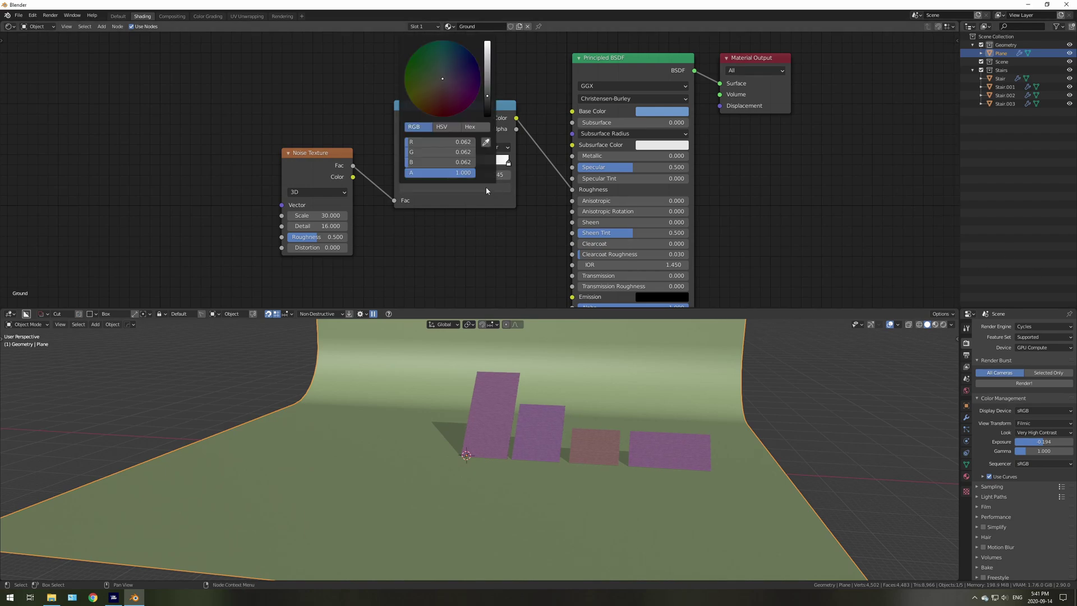
{"action": "left_click_drag", "start_coordinate": [488, 97], "coordinate": [488, 99]}
{"action": "left_click", "coordinate": [501, 106]}
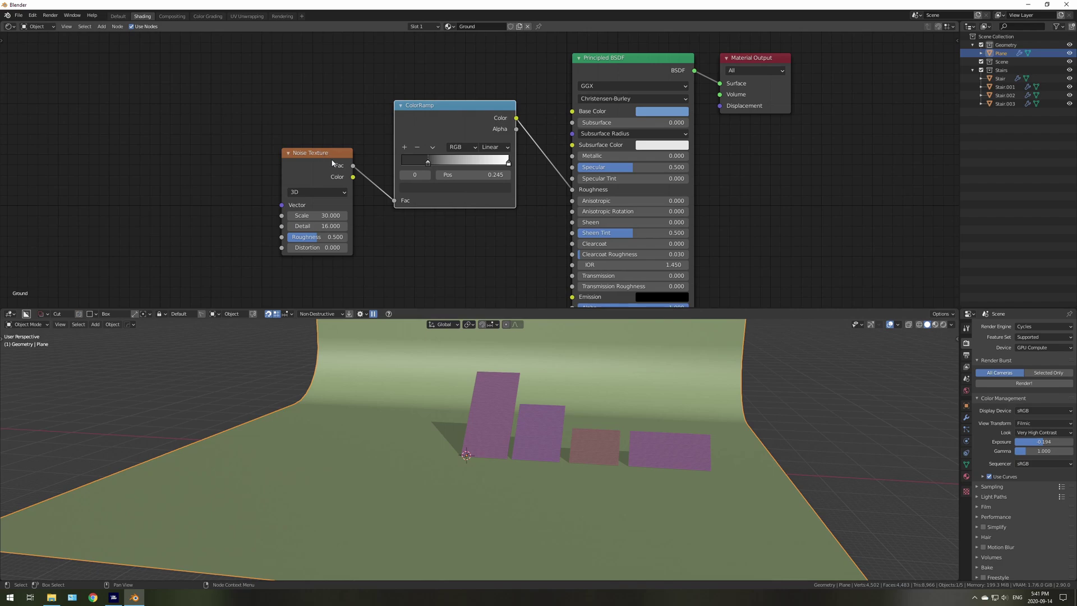
- In Material Preview, view the noise texture, the ColorRamp and the full Principled shader in turn on the backdrop
{"action": "key", "text": "z"}
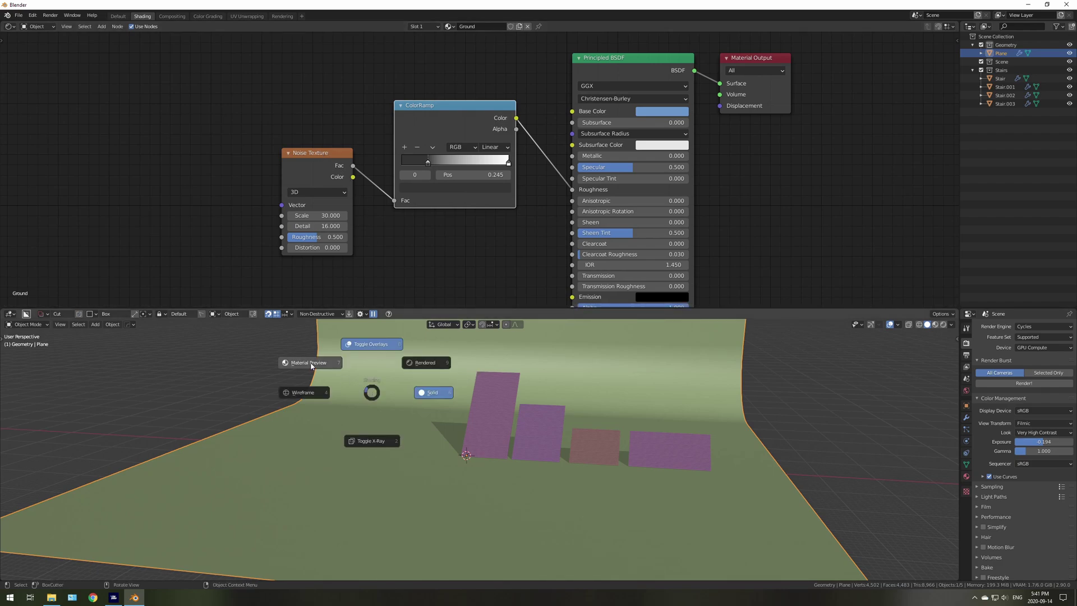
{"action": "left_click", "coordinate": [311, 365]}
{"action": "left_click", "coordinate": [322, 159], "text": "ctrl+shift"}
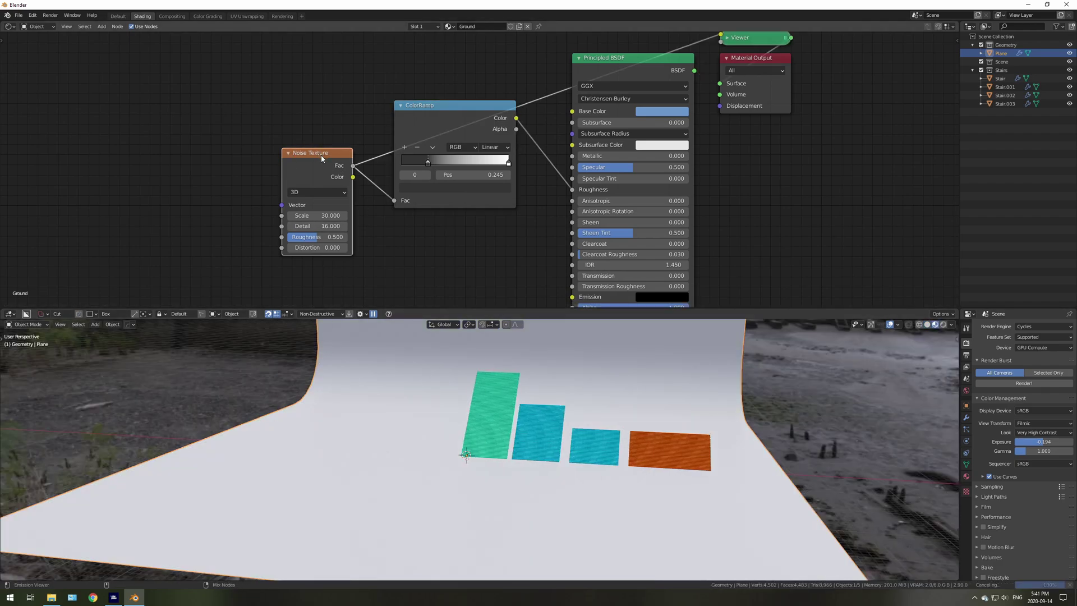
{"action": "middle_click_drag", "start_coordinate": [427, 407], "coordinate": [453, 409]}
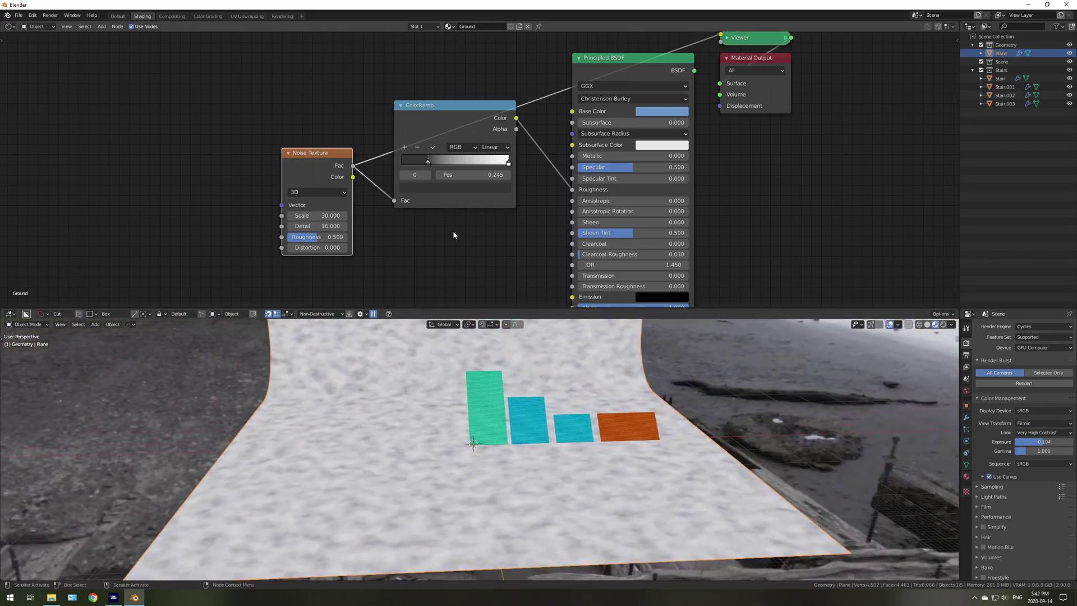
{"action": "left_click", "coordinate": [488, 107], "text": "ctrl+shift"}
{"action": "middle_click_drag", "start_coordinate": [581, 393], "coordinate": [561, 364]}
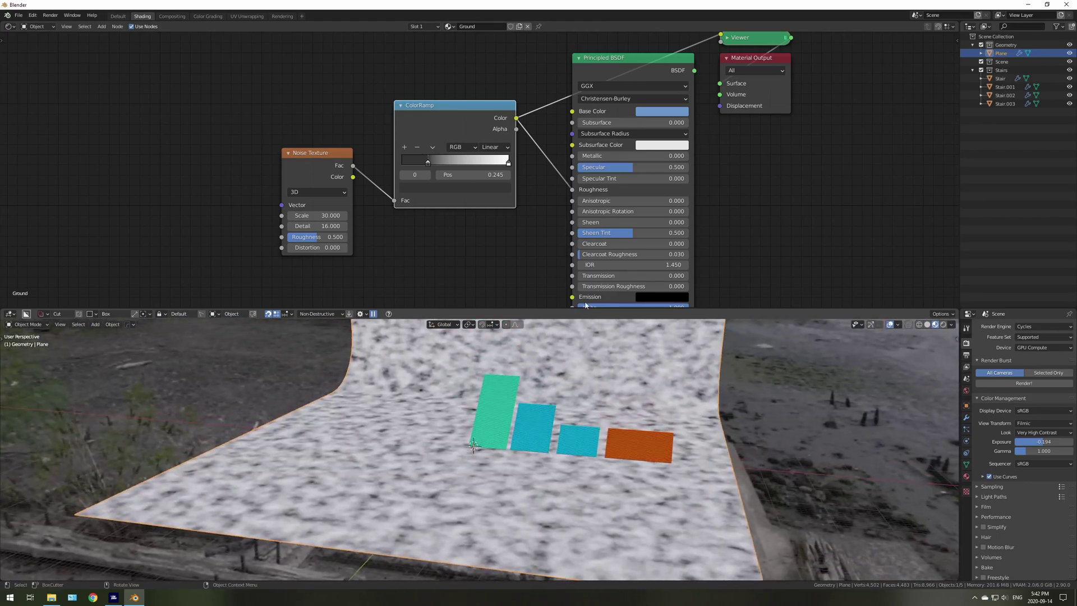
{"action": "left_click", "coordinate": [624, 62], "text": "ctrl+shift"}
{"action": "mouse_move", "coordinate": [426, 432]}
{"action": "middle_mouse_down"}
{"action": "mouse_move", "coordinate": [428, 484]}
{"action": "mouse_move", "coordinate": [478, 446]}
{"action": "mouse_move", "coordinate": [478, 435]}
{"action": "mouse_move", "coordinate": [463, 447]}
{"action": "mouse_move", "coordinate": [431, 442]}
{"action": "mouse_move", "coordinate": [432, 456]}
{"action": "mouse_move", "coordinate": [468, 405]}
{"action": "middle_mouse_up"}
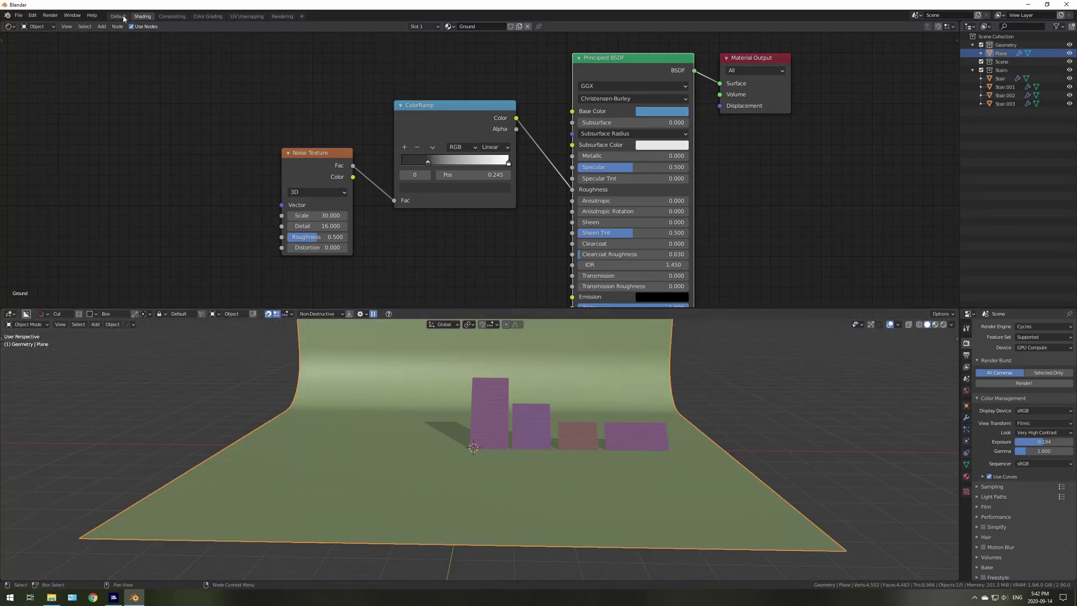
- Back in the Default workspace, add a cube at the world origin and scale it by 64
{"action": "left_click", "coordinate": [120, 16]}
{"action": "scroll", "coordinate": [500, 294], "scroll_direction": "down", "scroll_amount": 1}
{"action": "key", "text": "alt+a"}
{"action": "key", "text": "shift+a"}
{"action": "mouse_move", "coordinate": [487, 274]}
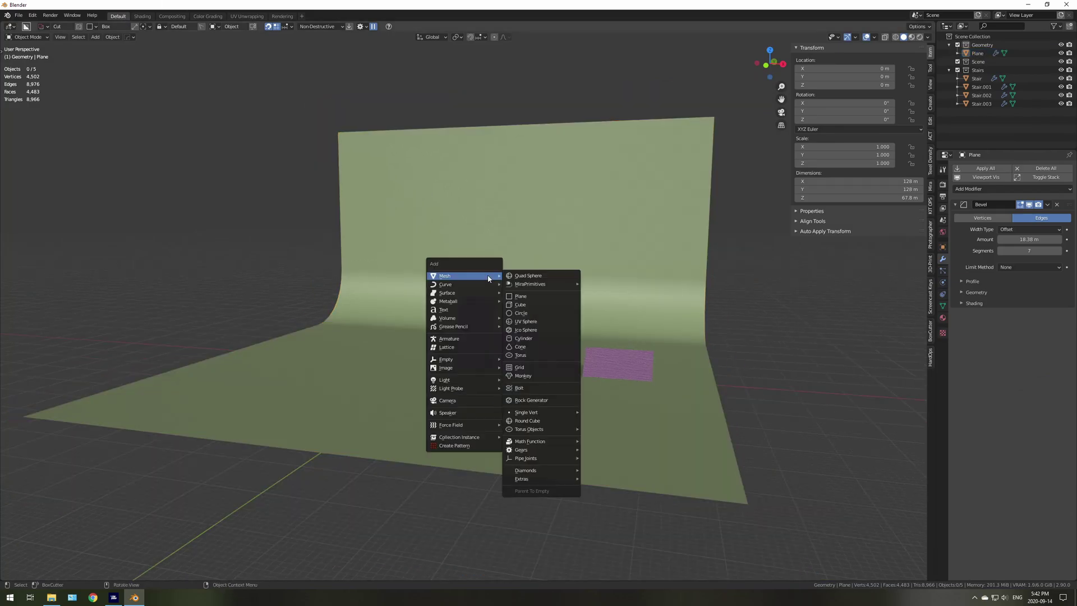
{"action": "left_click", "coordinate": [516, 305]}
{"action": "type", "text": "s"}
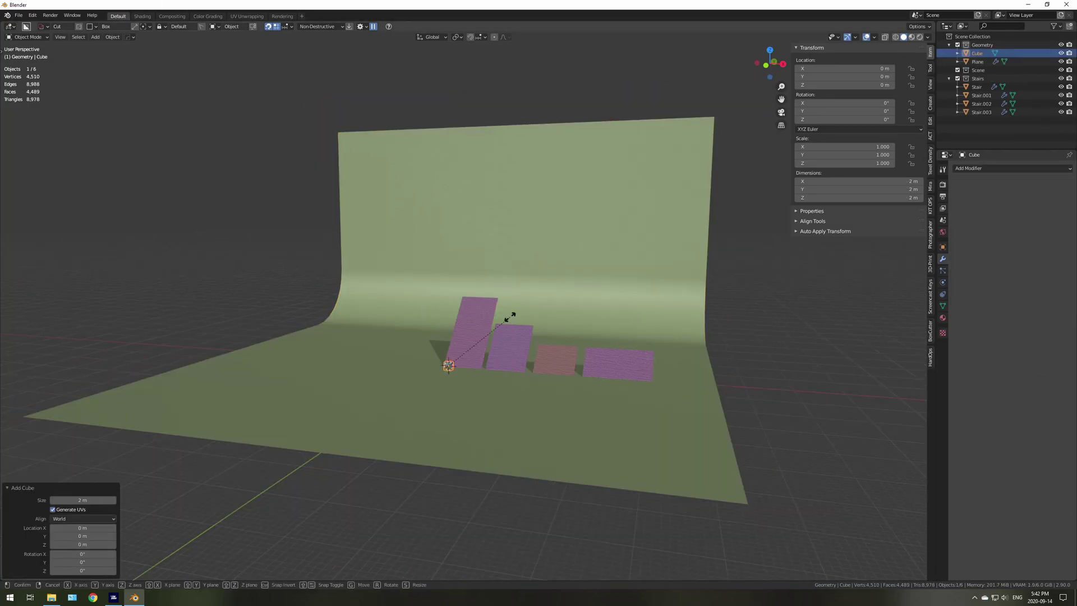
{"action": "type", "text": "64"}
{"action": "key", "text": "Return"}
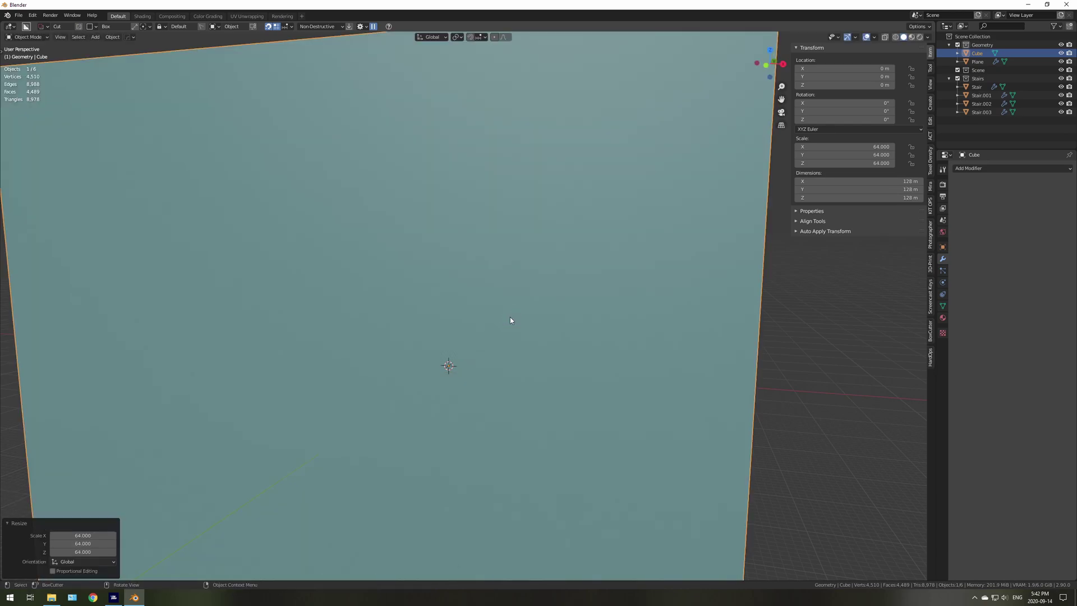
- With X-ray on, raise the cube about 64 m along Z so its base rests on the ground plane
{"action": "key", "text": "KP_7"}
{"action": "key", "text": "z"}
{"action": "left_click", "coordinate": [500, 365]}
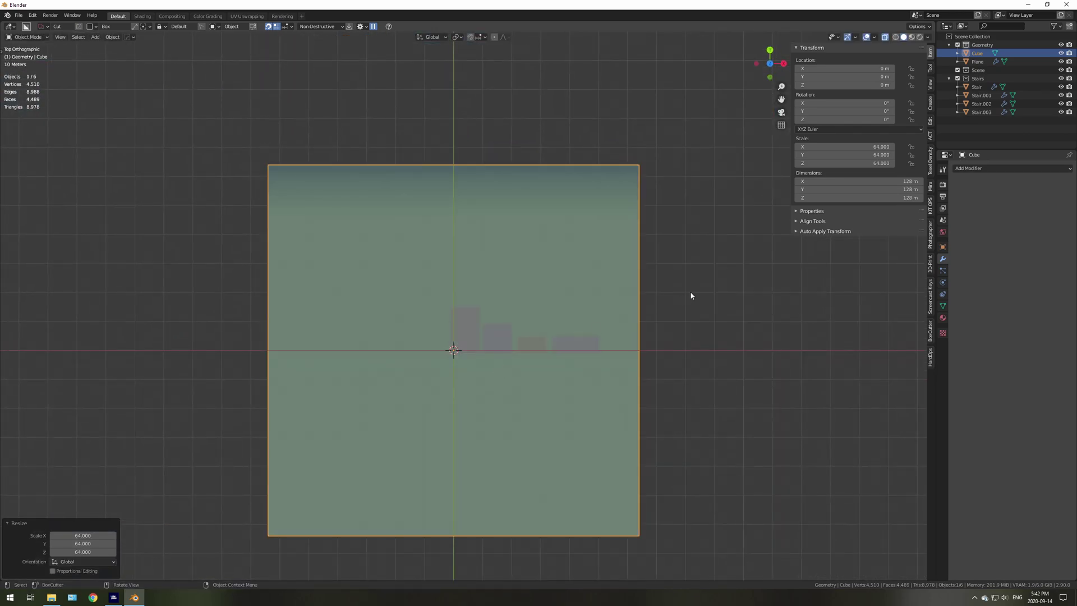
{"action": "key", "text": "KP_1"}
{"action": "type", "text": "gz1"}
{"action": "right_click", "coordinate": [518, 336]}
{"action": "key", "text": "g"}
{"action": "key", "text": "z"}
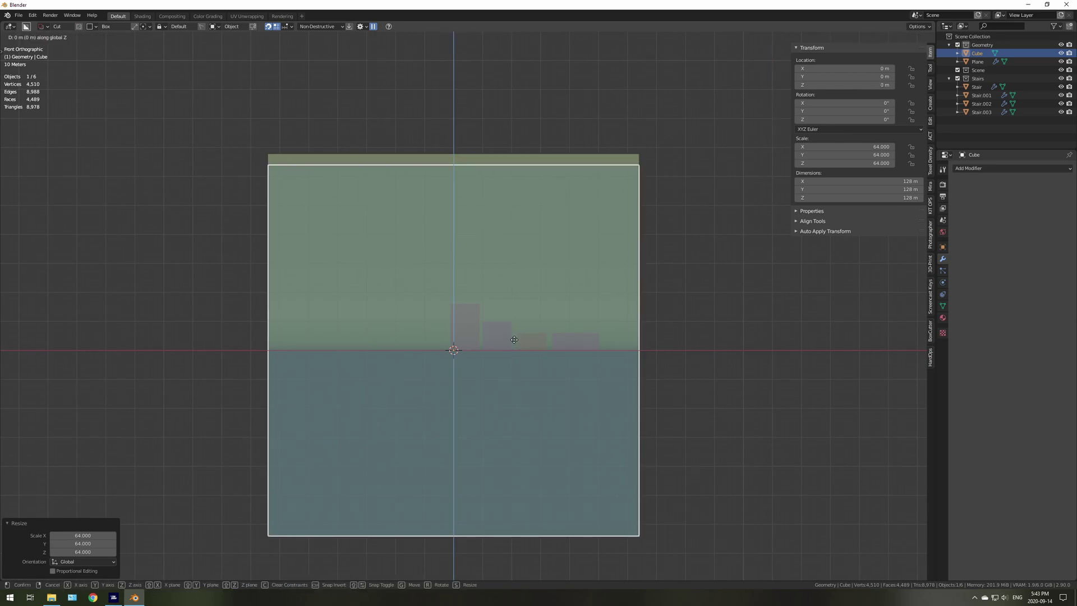
{"action": "left_click", "coordinate": [501, 156]}
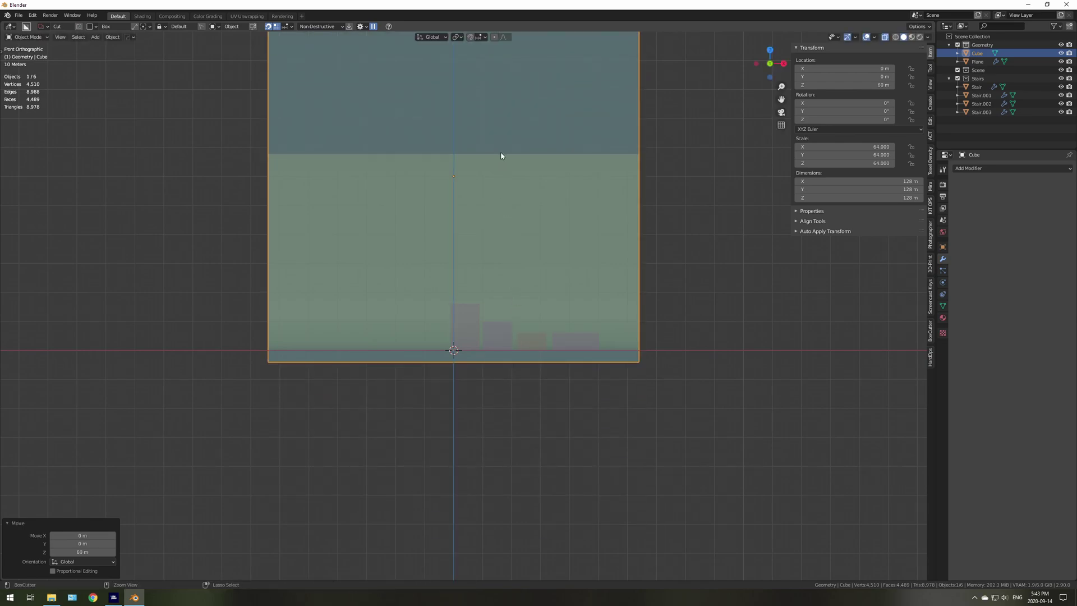
{"action": "key", "text": "g"}
{"action": "key", "text": "z"}
{"action": "left_click", "coordinate": [515, 309]}
{"action": "scroll", "coordinate": [505, 272], "scroll_direction": "down", "scroll_amount": 2}
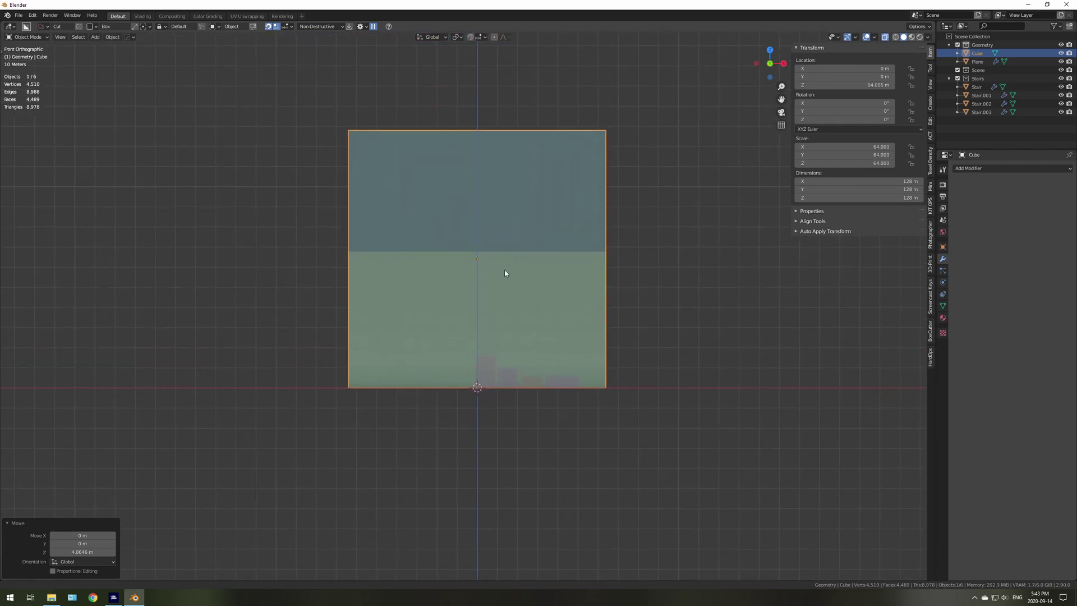
- Lower the cube's top face about 60.2 m along Z to match the height of the backdrop wall
{"action": "middle_click_drag", "start_coordinate": [542, 294], "coordinate": [513, 332]}
{"action": "key", "text": "Tab"}
{"action": "key", "text": "alt+a"}
{"action": "key", "text": "3"}
{"action": "left_click", "coordinate": [481, 167]}
{"action": "key", "text": "KP_1"}
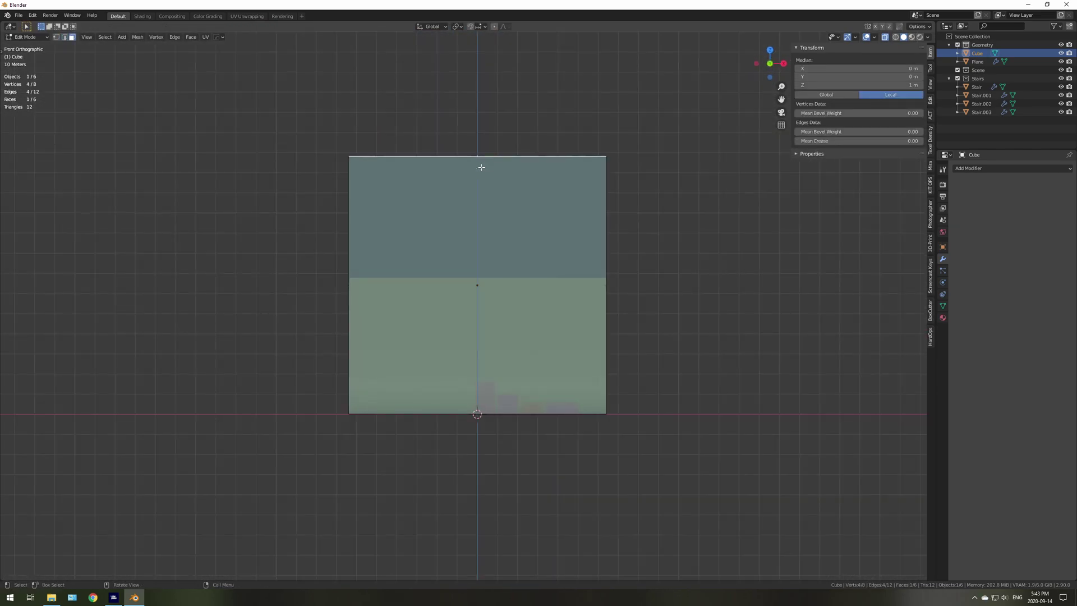
{"action": "key", "text": "g"}
{"action": "key", "text": "z"}
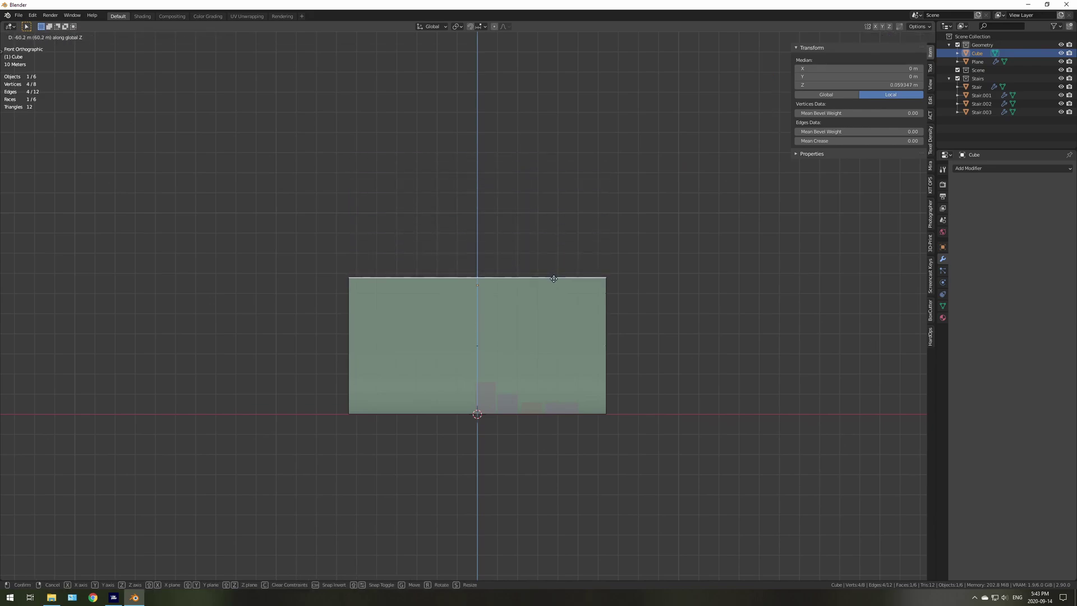
{"action": "left_click", "coordinate": [554, 277]}
{"action": "key", "text": "Tab"}
- Add a camera and align it to the current front view of the scene
{"action": "middle_click_drag", "start_coordinate": [520, 330], "coordinate": [474, 388]}
{"action": "key", "text": "KP_1"}
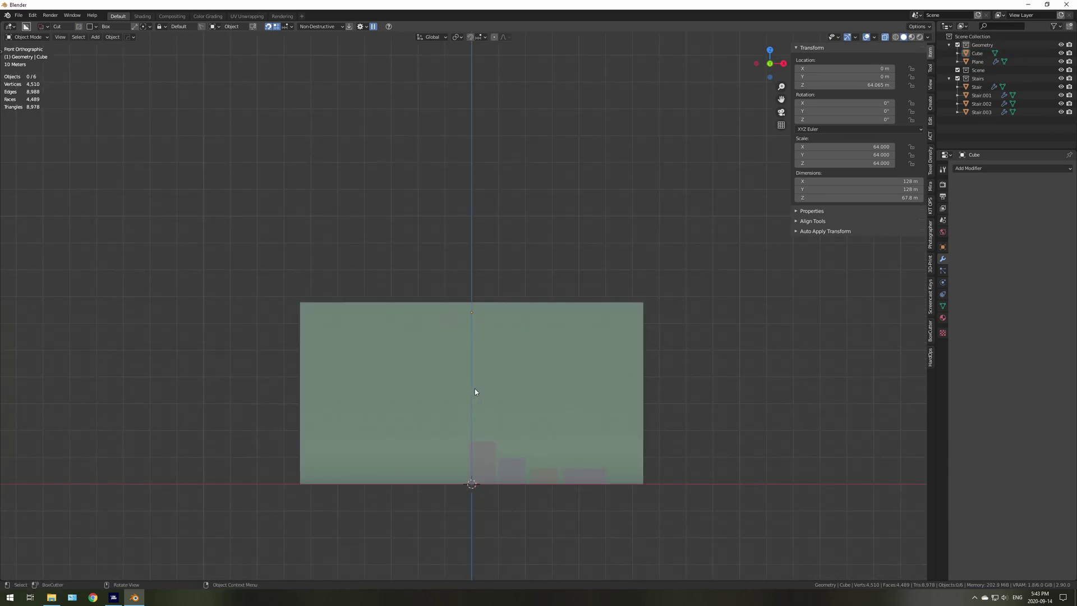
{"action": "scroll", "coordinate": [471, 392], "scroll_direction": "up", "scroll_amount": 2}
{"action": "key", "text": "alt+a"}
{"action": "key", "text": "shift+a"}
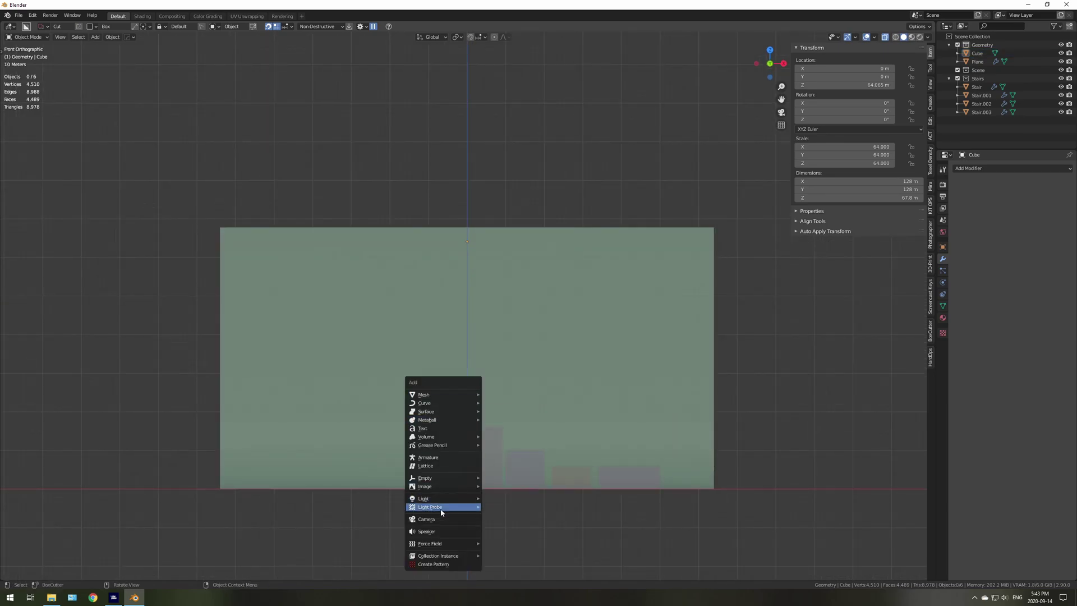
{"action": "left_click", "coordinate": [438, 519]}
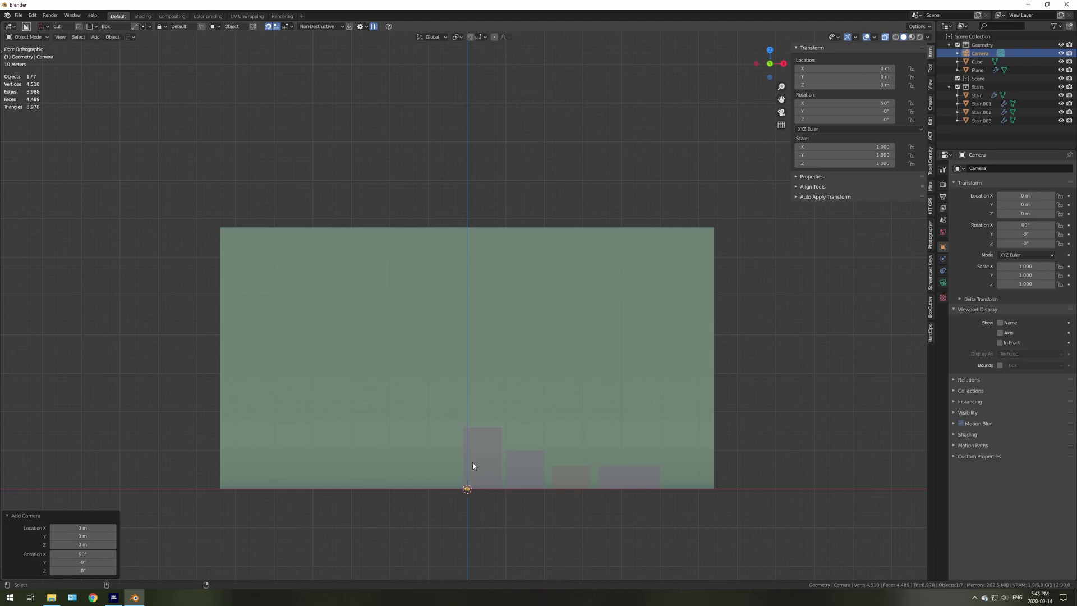
{"action": "key", "text": "ctrl+alt+KP_0"}
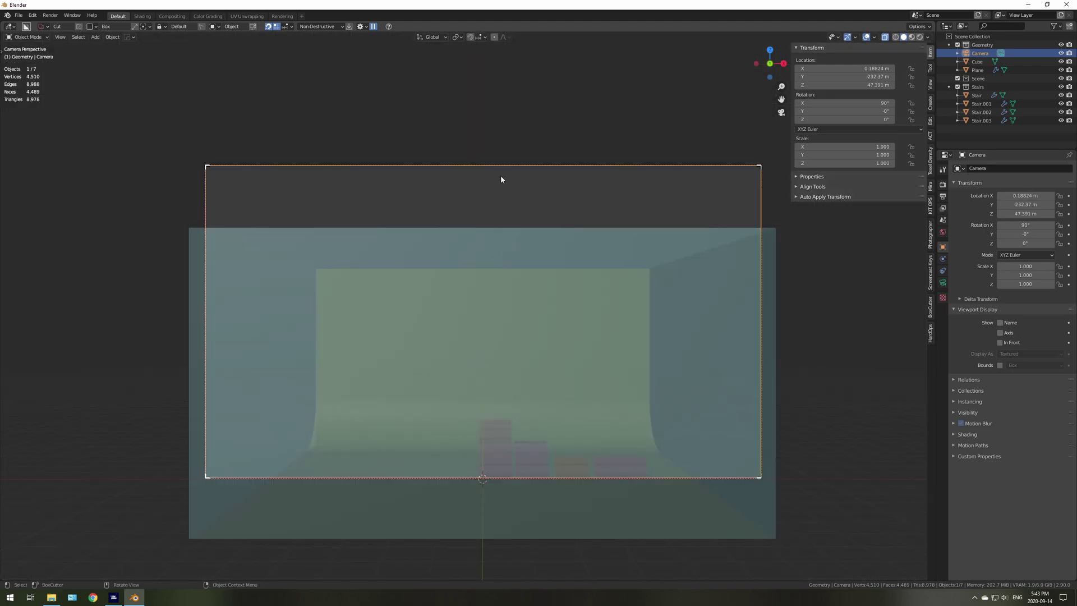
- Lower the camera about 29.6 m along Z
{"action": "key", "text": "g"}
{"action": "key", "text": "z"}
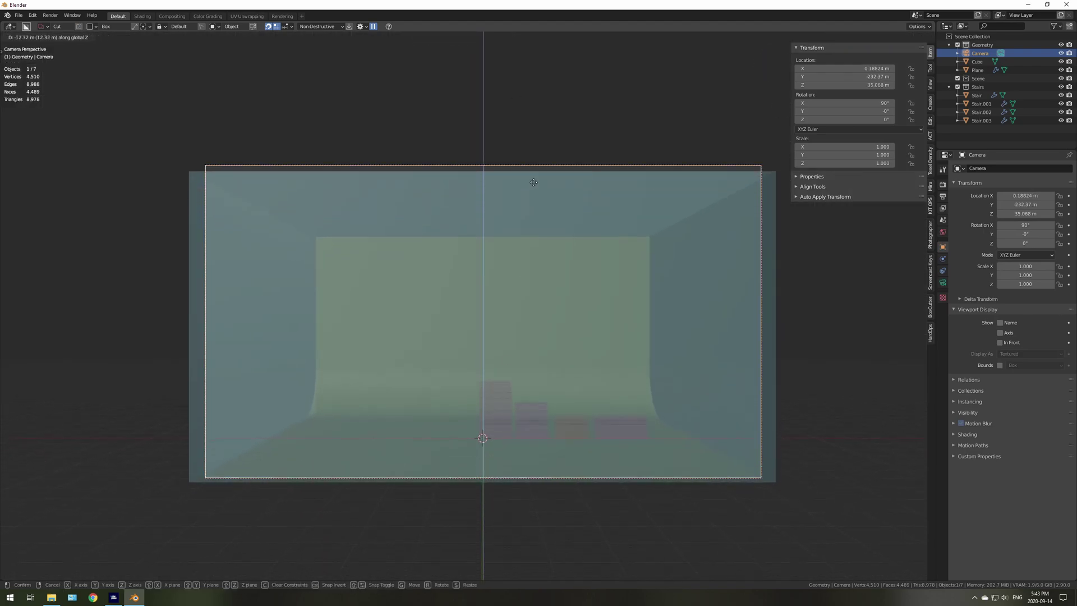
{"action": "left_click", "coordinate": [445, 161]}
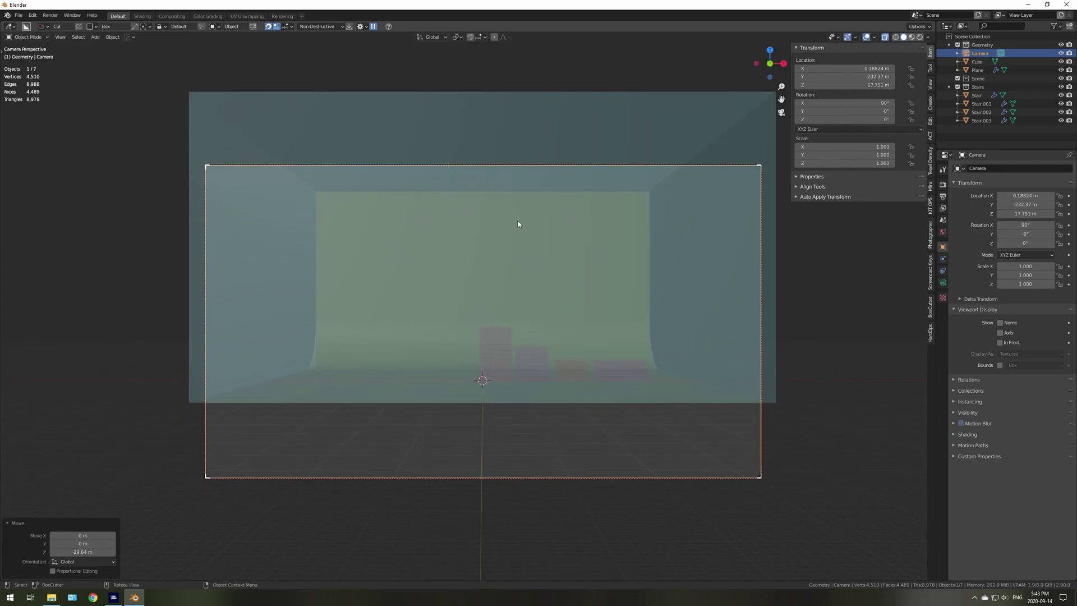
- Move the camera forward along its local Z axis to about Y -139.3 m and lower it about 4.4 m
{"action": "key", "text": "g"}
{"action": "key", "text": "z"}
{"action": "key", "text": "z"}
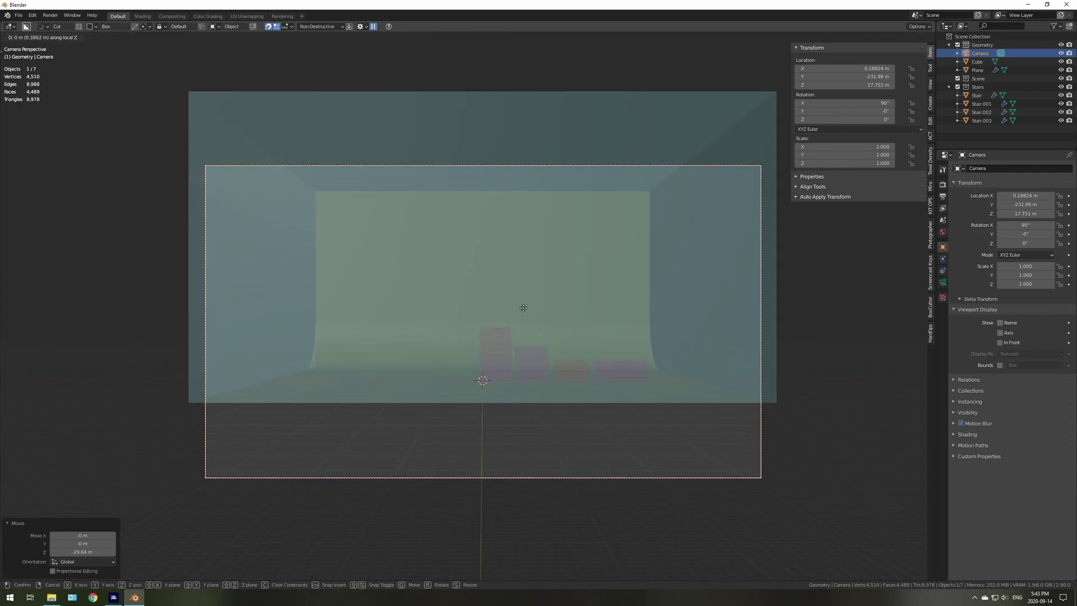
{"action": "left_click", "coordinate": [449, 276]}
{"action": "key", "text": "g"}
{"action": "key", "text": "z"}
{"action": "left_click", "coordinate": [577, 354]}
- Move the camera about 16.2 m closer to the stairs along its local Z axis
{"action": "key", "text": "g"}
{"action": "key", "text": "z"}
{"action": "key", "text": "z"}
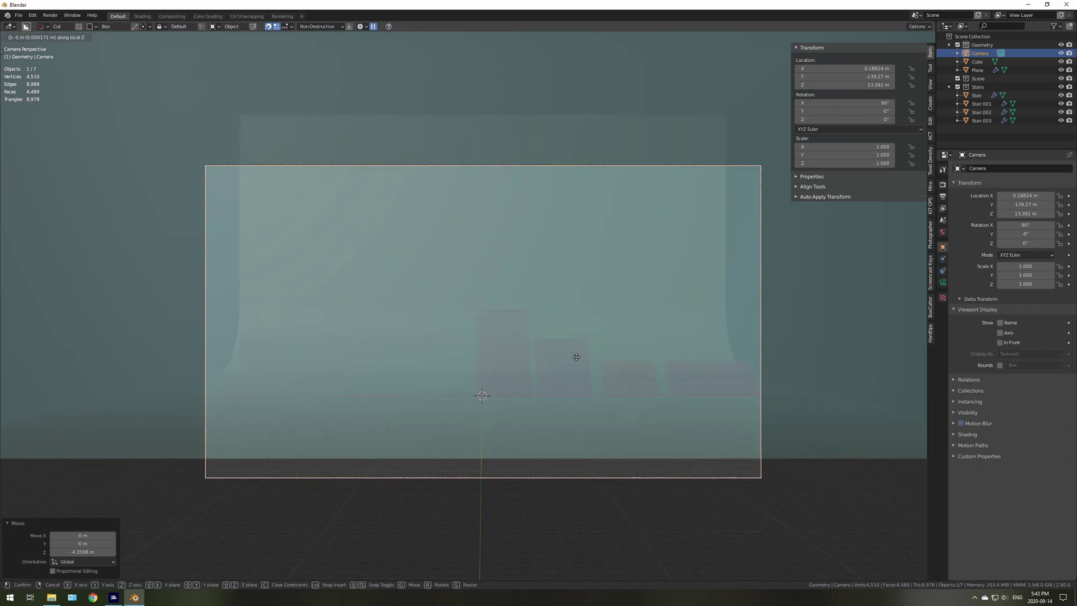
{"action": "left_click", "coordinate": [514, 190]}
{"action": "key", "text": "g"}
{"action": "key", "text": "z"}
{"action": "key", "text": "z"}
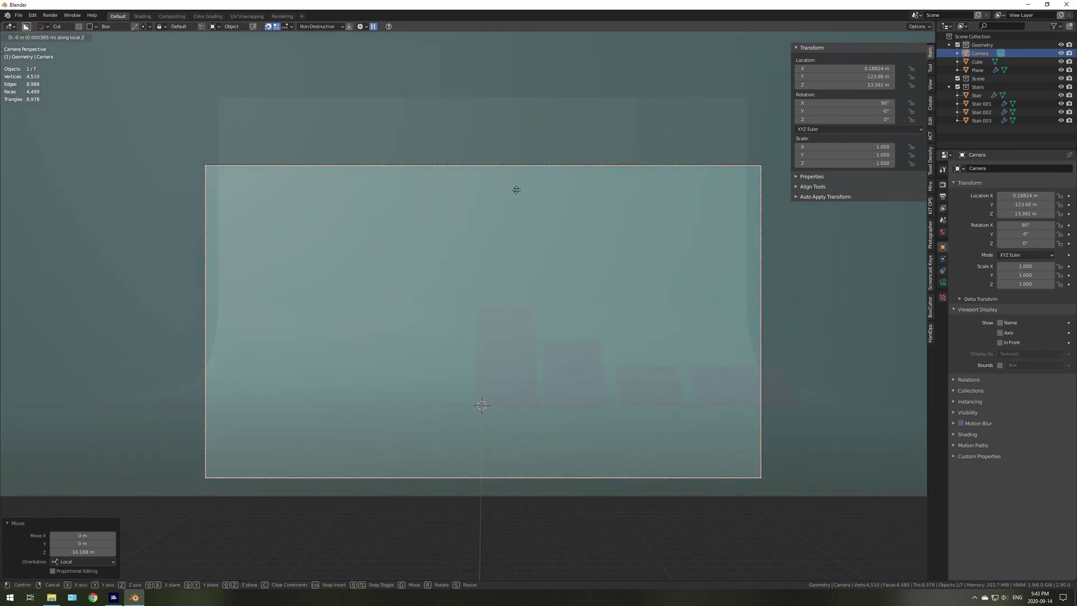
{"action": "key", "text": "Escape"}
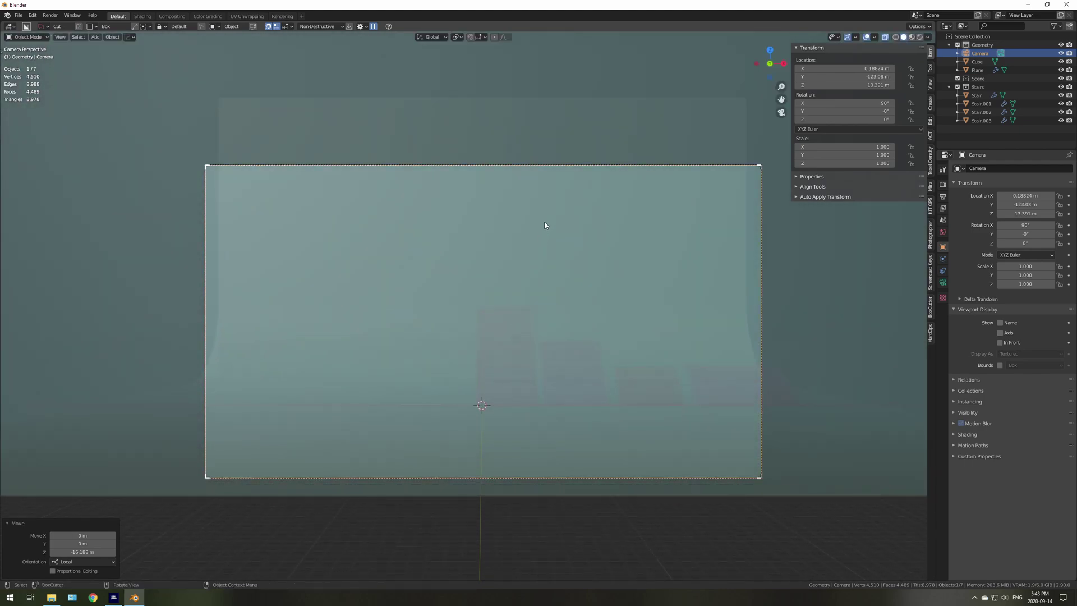
- Lower the camera about 4.5 m along global Z and move it about 22.5 m forward along its local Z axis
{"action": "key", "text": "g"}
{"action": "key", "text": "z"}
{"action": "left_click", "coordinate": [553, 295]}
{"action": "key", "text": "g"}
{"action": "key", "text": "z"}
{"action": "key", "text": "z"}
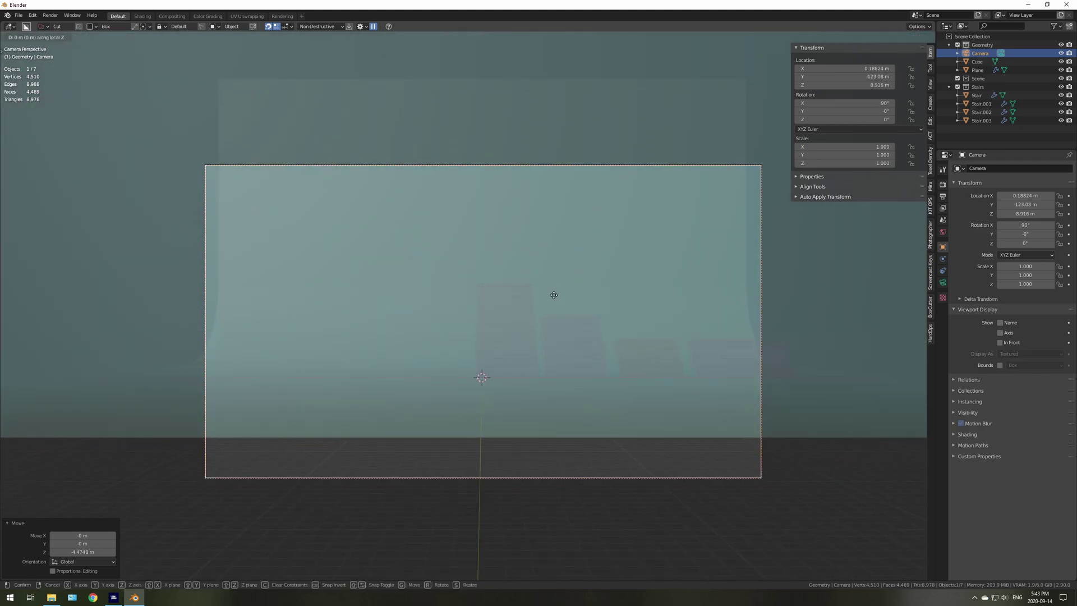
{"action": "left_click", "coordinate": [534, 540]}
- Tilt the camera slightly upward with a trackball rotation
{"action": "key", "text": "r"}
{"action": "key", "text": "r"}
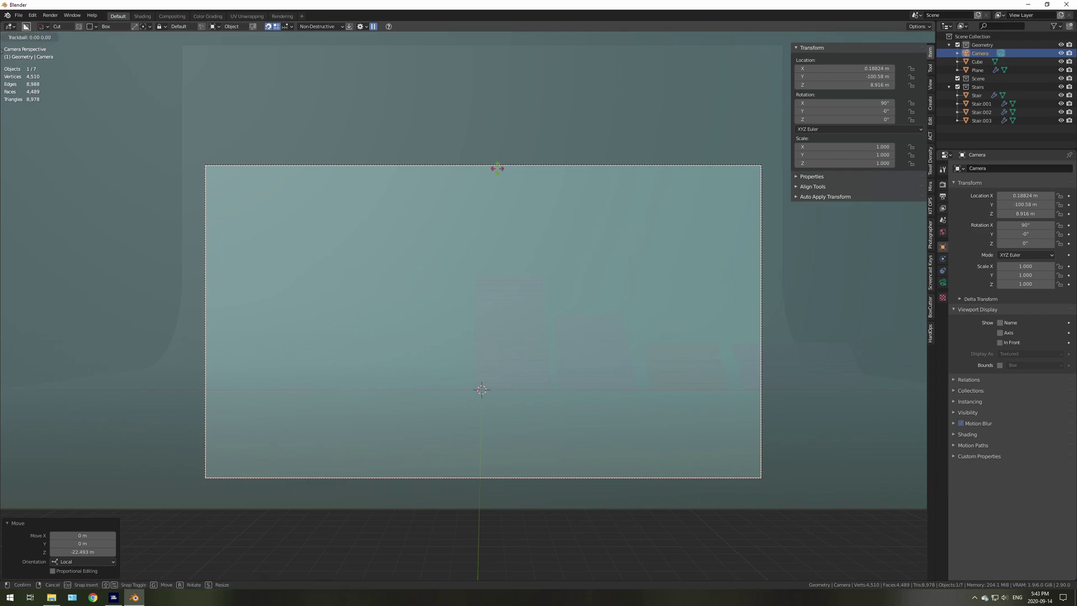
{"action": "left_click", "coordinate": [492, 241]}
- Lower the top edge of the backdrop plane's wall about 12.3 m along Z, to just above the camera frame
{"action": "left_click", "coordinate": [479, 124]}
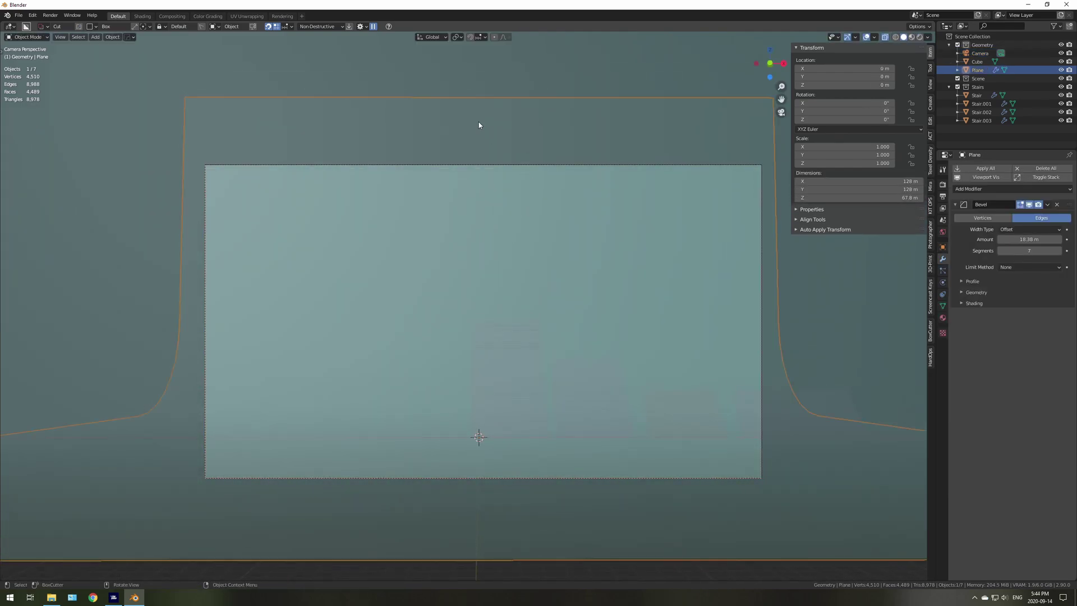
{"action": "key", "text": "Tab"}
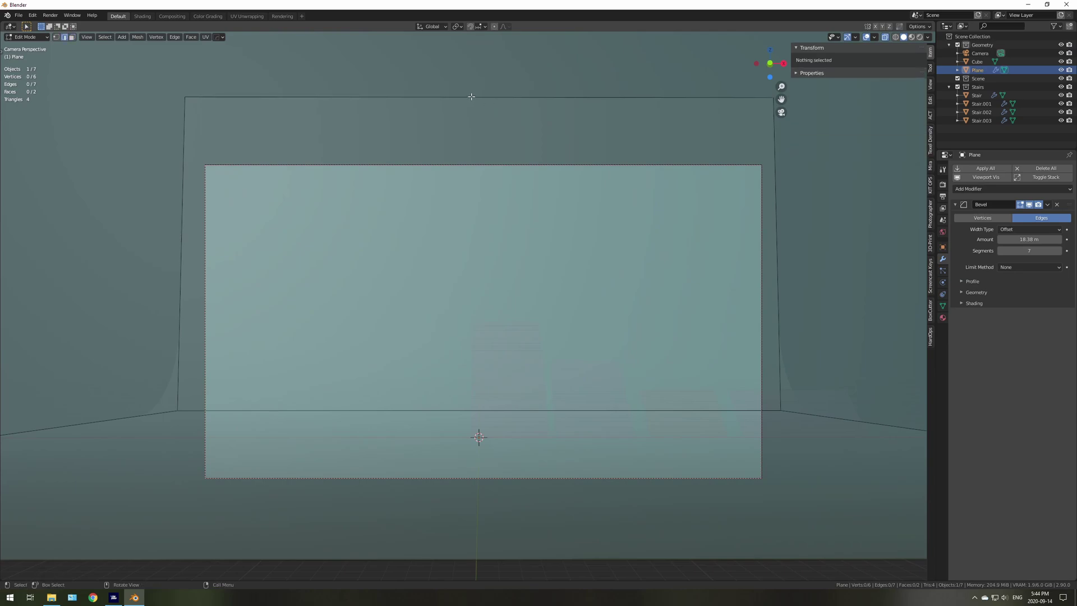
{"action": "left_click", "coordinate": [471, 96]}
{"action": "key", "text": "g"}
{"action": "key", "text": "z"}
{"action": "left_click", "coordinate": [490, 143]}
{"action": "key", "text": "Tab"}
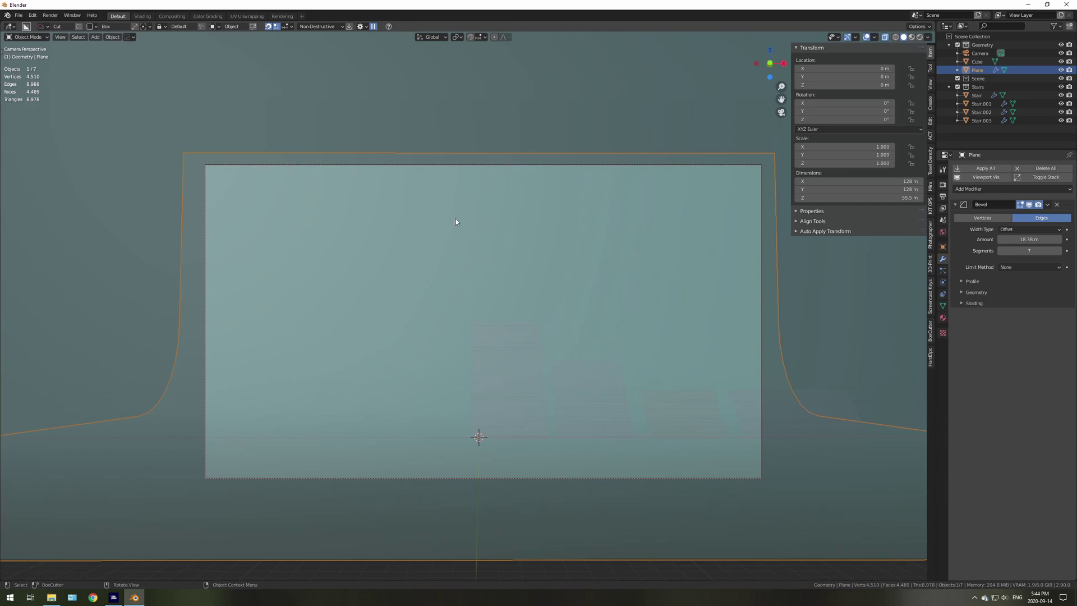
- Lower the cube's top face about 12.3 m along Z to match the backdrop's height
{"action": "scroll", "coordinate": [453, 217], "scroll_direction": "down", "scroll_amount": 5}
{"action": "left_click", "coordinate": [472, 130]}
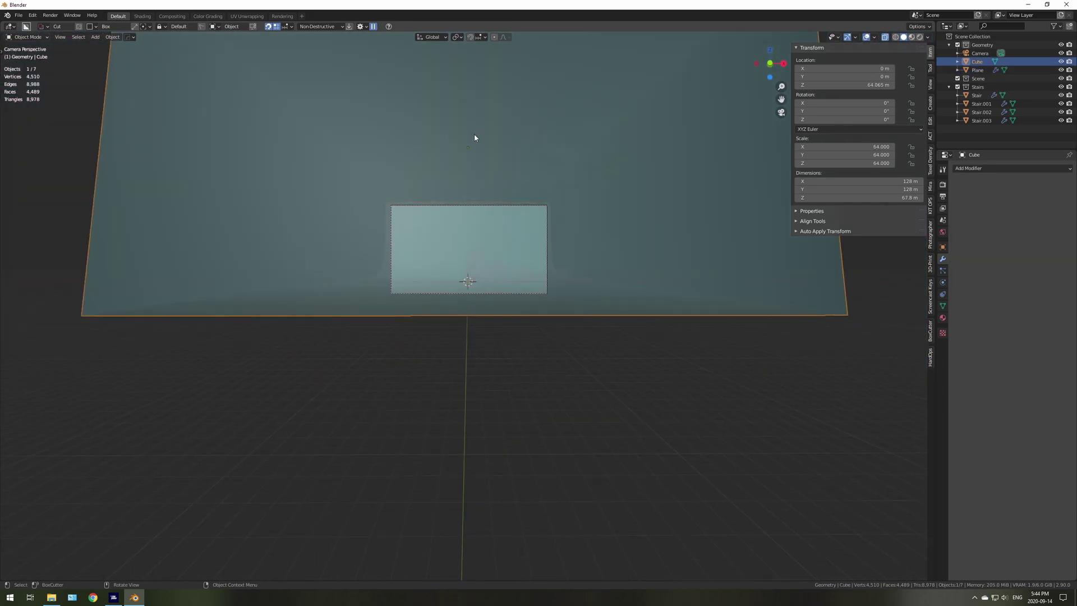
{"action": "key", "text": "Tab"}
{"action": "key", "text": "g"}
{"action": "key", "text": "z"}
{"action": "left_click", "coordinate": [499, 151]}
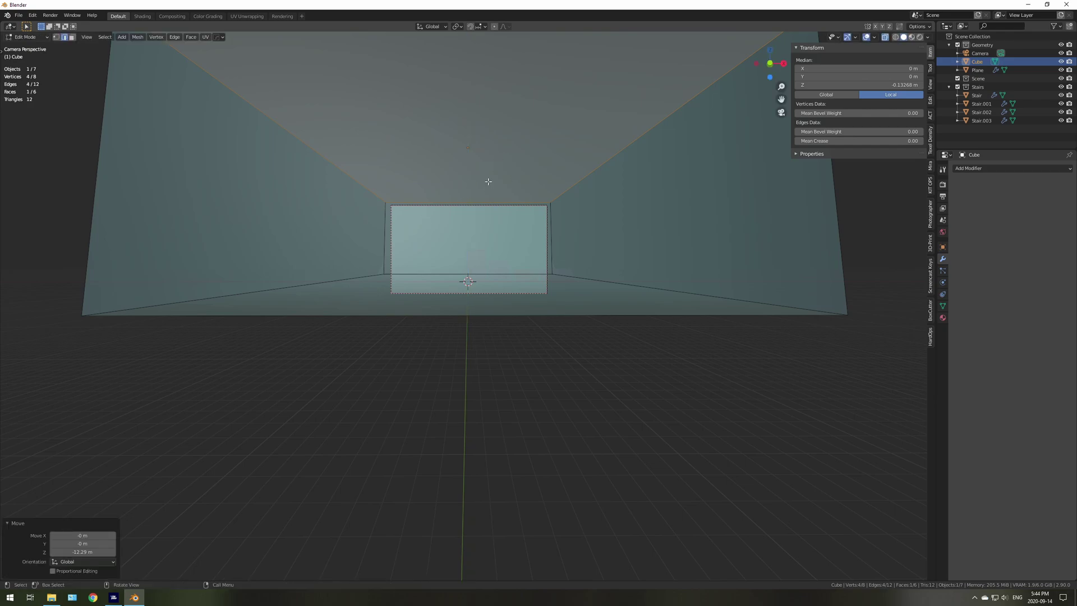
{"action": "key", "text": "Tab"}
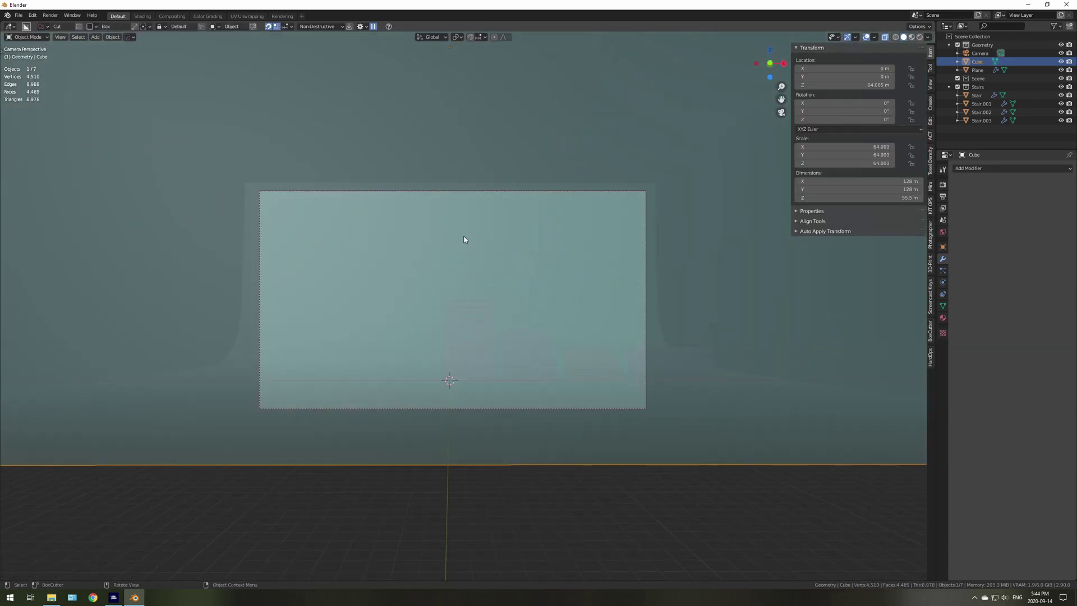
- Apply the scale of the enclosing cube
{"action": "middle_click_drag", "start_coordinate": [505, 293], "coordinate": [571, 343]}
{"action": "key", "text": "ctrl+a"}
{"action": "left_click", "coordinate": [586, 224]}
{"action": "key", "text": "ctrl+a"}
{"action": "key", "text": "Escape"}
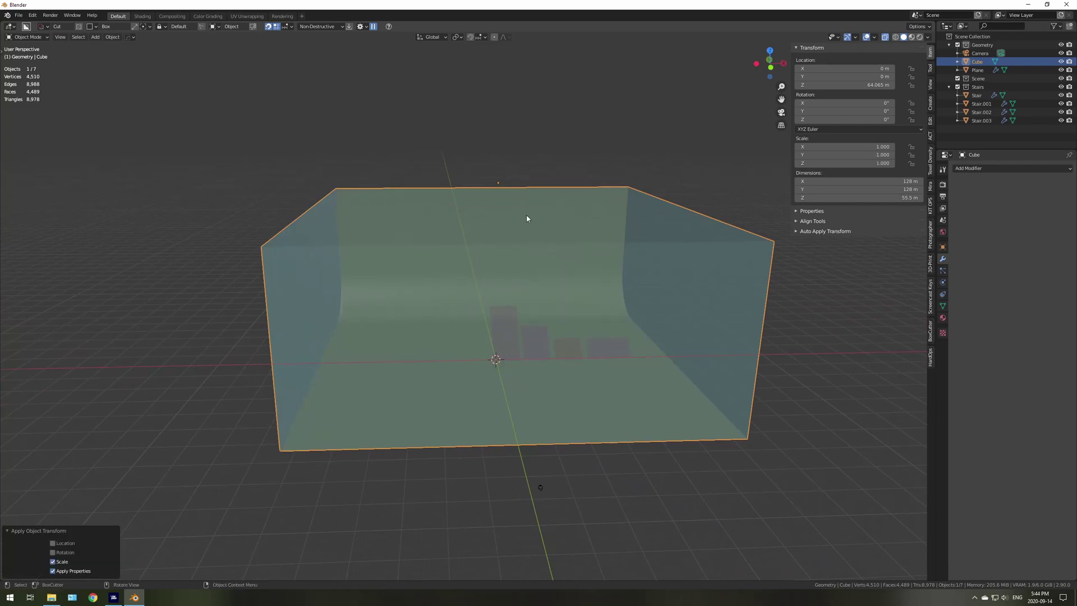
- Set the cube's origin to its geometry
{"action": "key", "text": "F3"}
{"action": "type", "text": "set orig"}
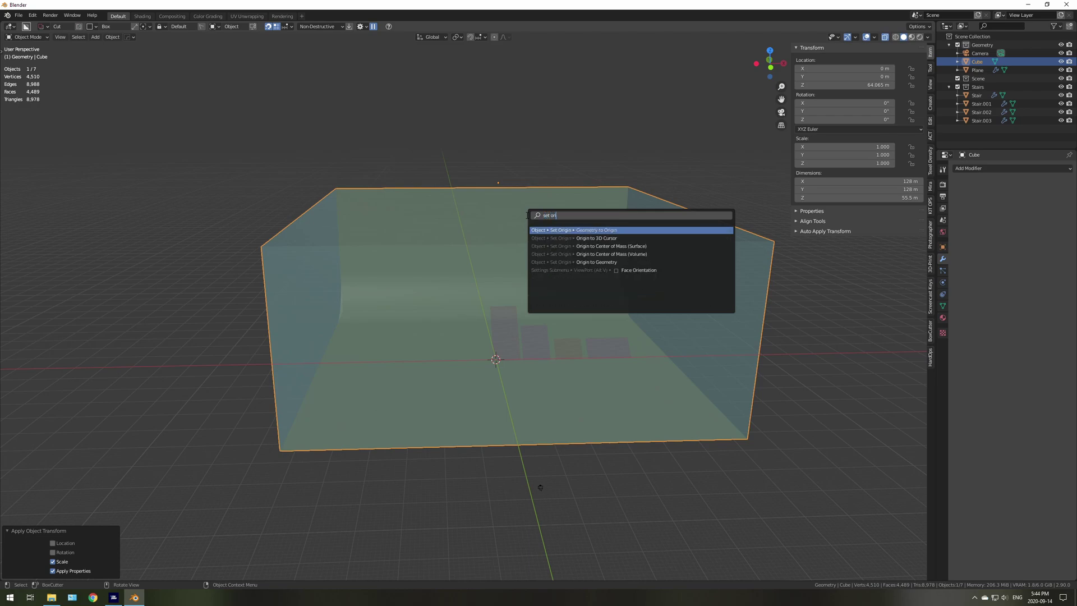
{"action": "key", "text": "Down"}
{"action": "key", "text": "Down"}
{"action": "key", "text": "Down"}
{"action": "key", "text": "Down"}
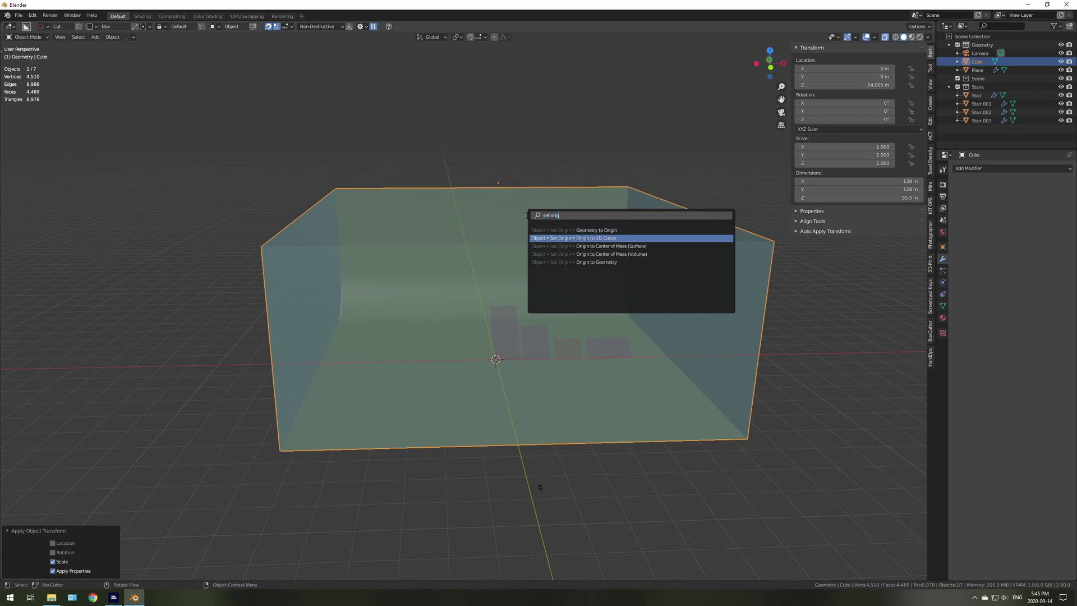
{"action": "key", "text": "Return"}
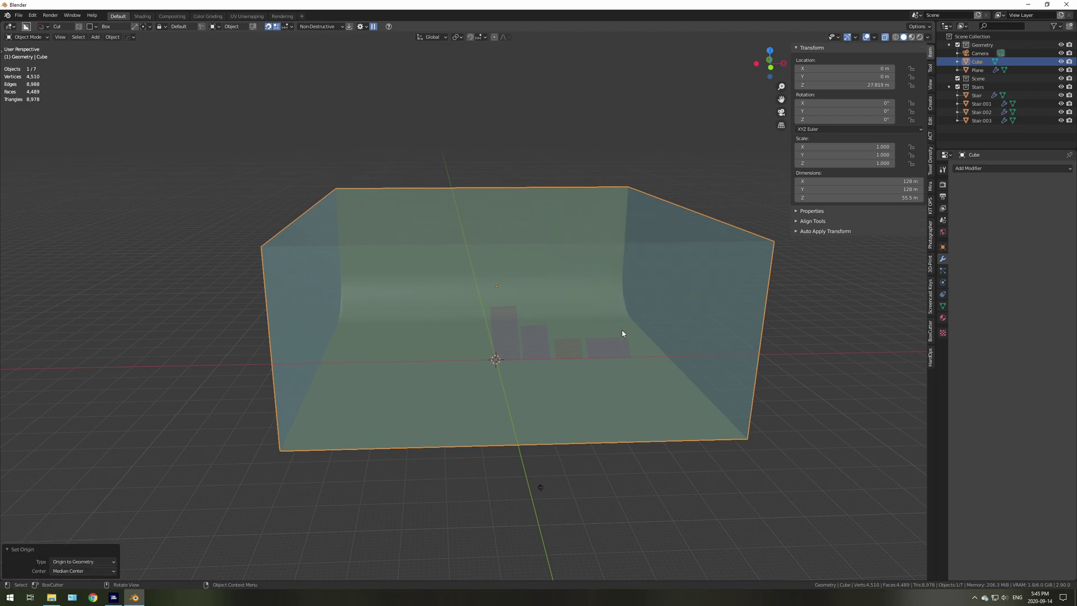
- Add a particle system of type Hair to the cube and enable its Advanced option
{"action": "middle_click_drag", "start_coordinate": [621, 333], "coordinate": [610, 334]}
{"action": "left_click", "coordinate": [942, 271]}
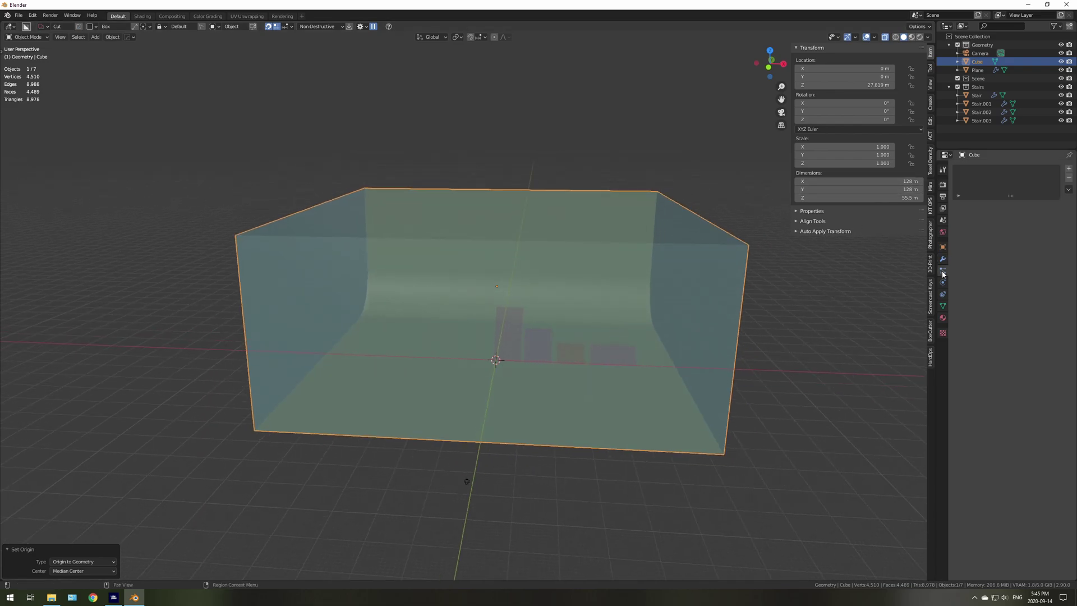
{"action": "left_click", "coordinate": [1068, 168]}
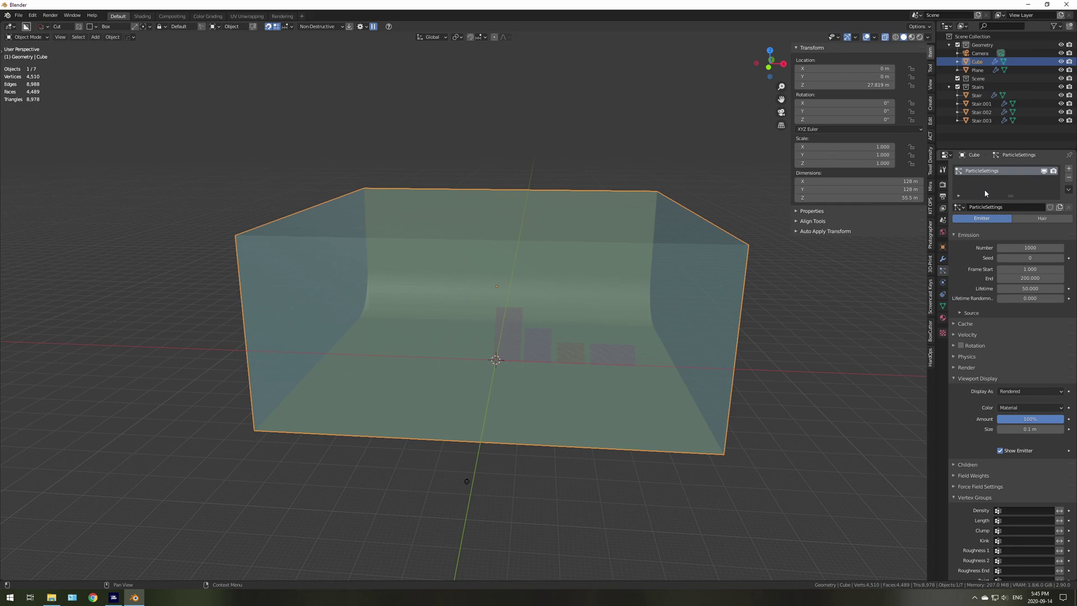
{"action": "left_click", "coordinate": [1039, 218]}
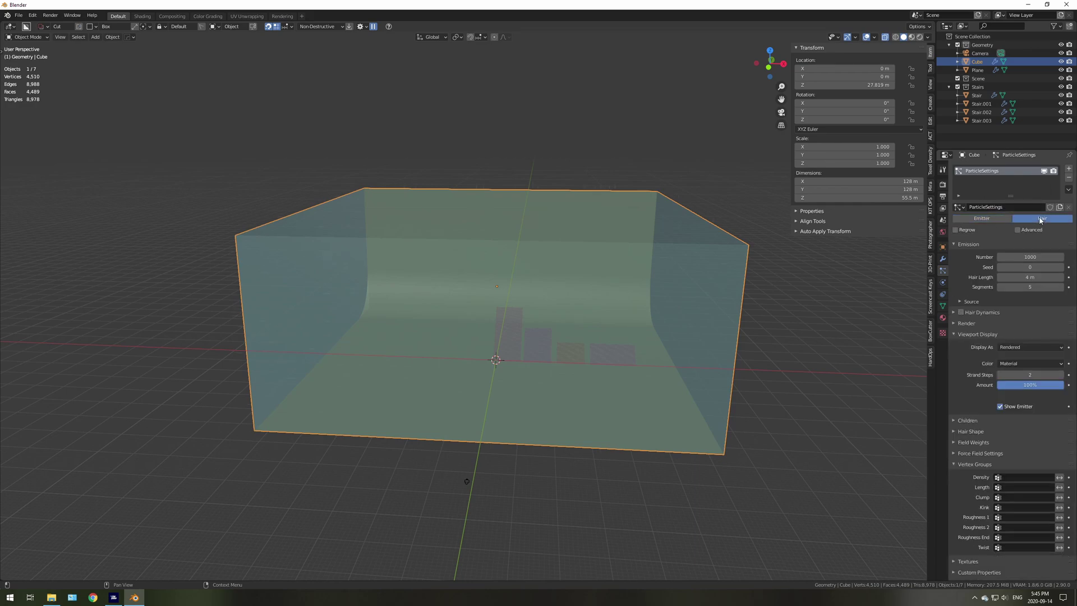
{"action": "left_click", "coordinate": [1018, 229]}
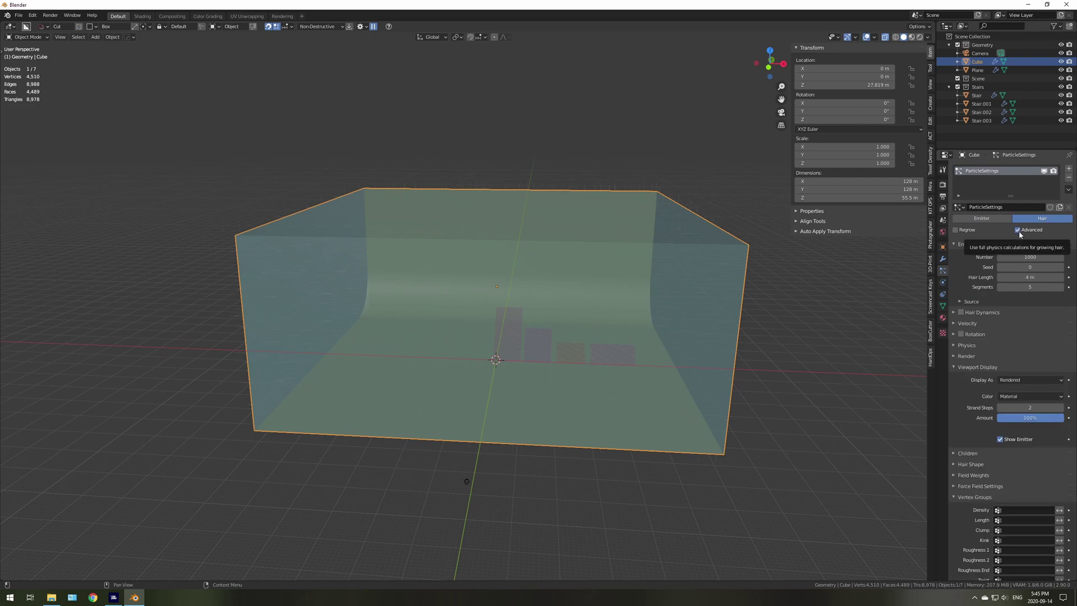
- Set the hair emission to 1500 particles with 2 segments and seed 4
{"action": "left_click", "coordinate": [1026, 256]}
{"action": "type", "text": "1500"}
{"action": "key", "text": "Return"}
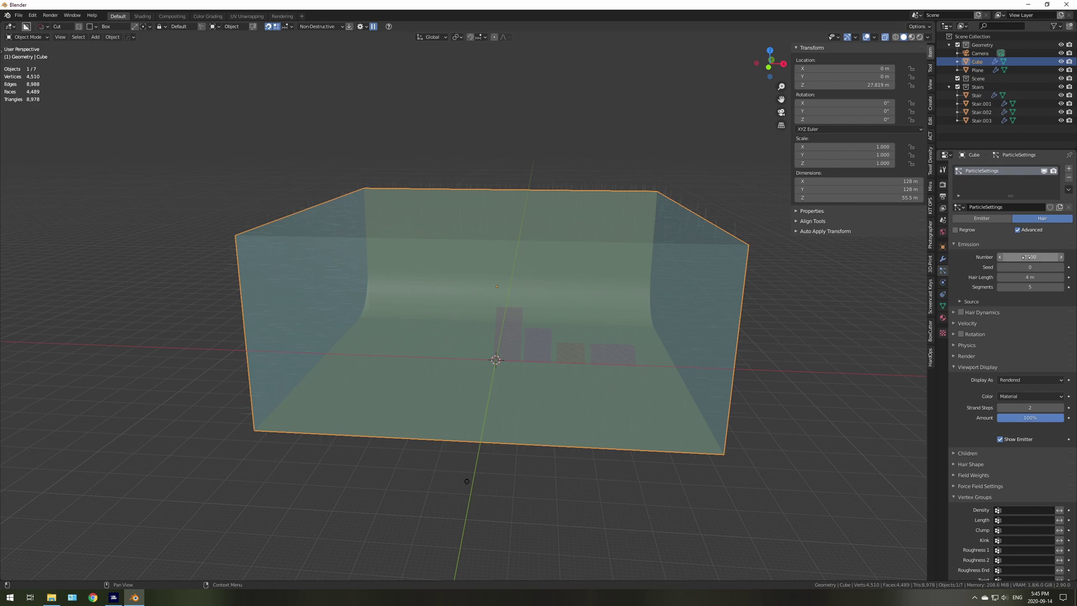
{"action": "left_click", "coordinate": [1000, 287]}
{"action": "left_click", "coordinate": [1001, 287]}
{"action": "left_click", "coordinate": [1000, 287]}
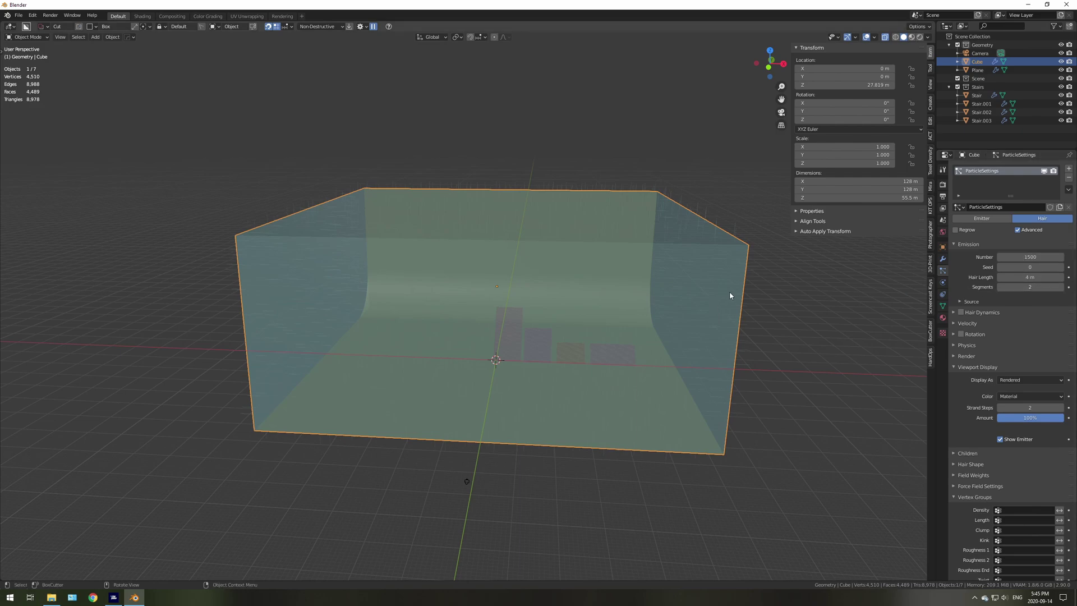
{"action": "left_click", "coordinate": [1060, 267]}
{"action": "left_click", "coordinate": [1061, 268]}
{"action": "left_click", "coordinate": [1060, 267]}
- Emit the particles from the cube's Volume and turn off Random Order and Even Distribution
{"action": "left_click", "coordinate": [960, 302]}
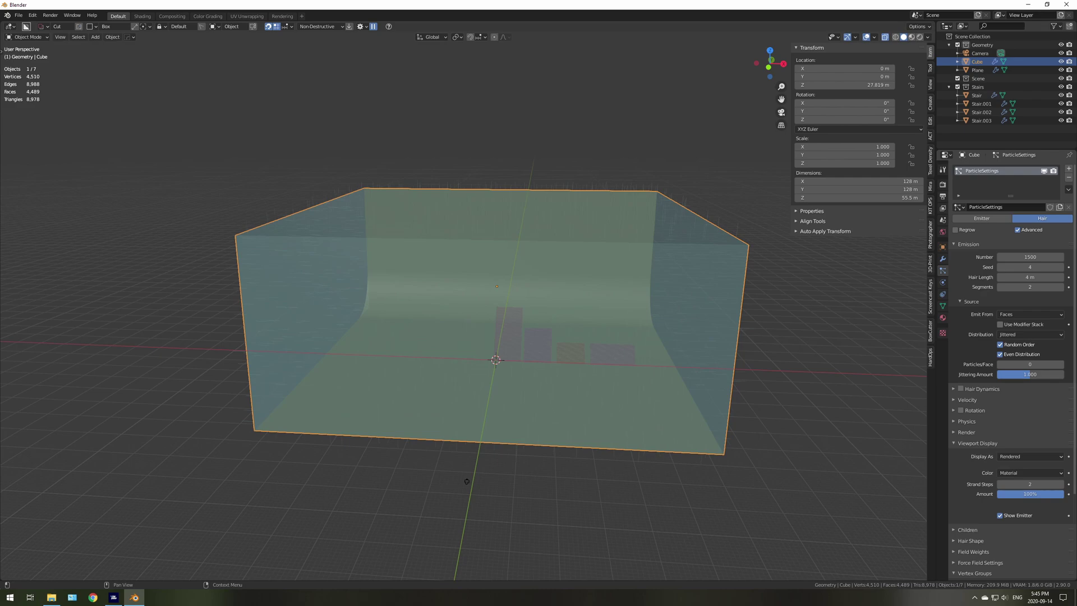
{"action": "left_click", "coordinate": [1008, 314]}
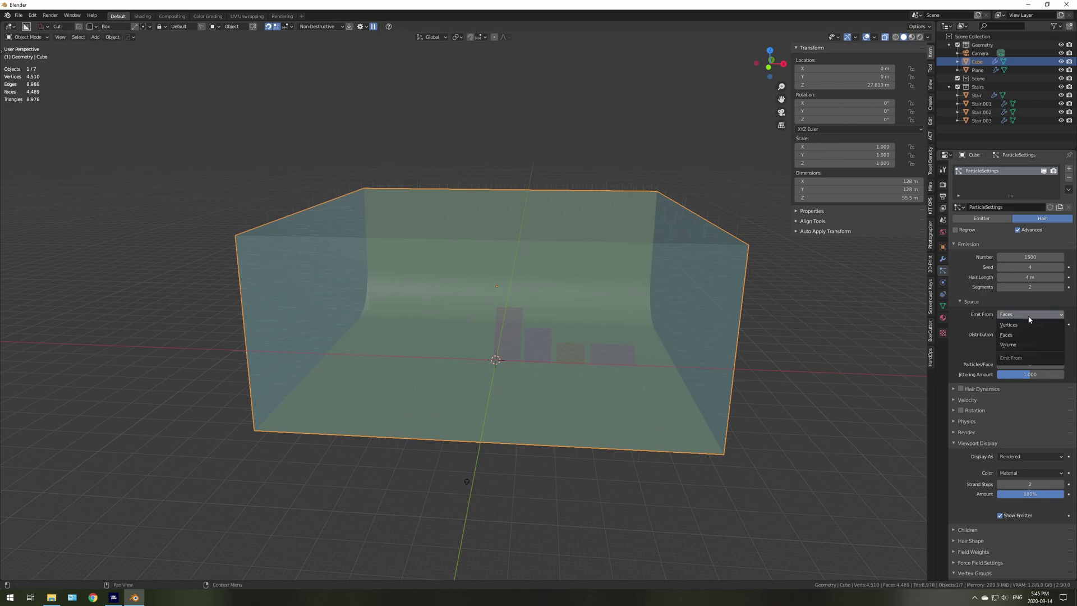
{"action": "left_click", "coordinate": [1022, 346]}
{"action": "middle_click_drag", "start_coordinate": [548, 295], "coordinate": [510, 313]}
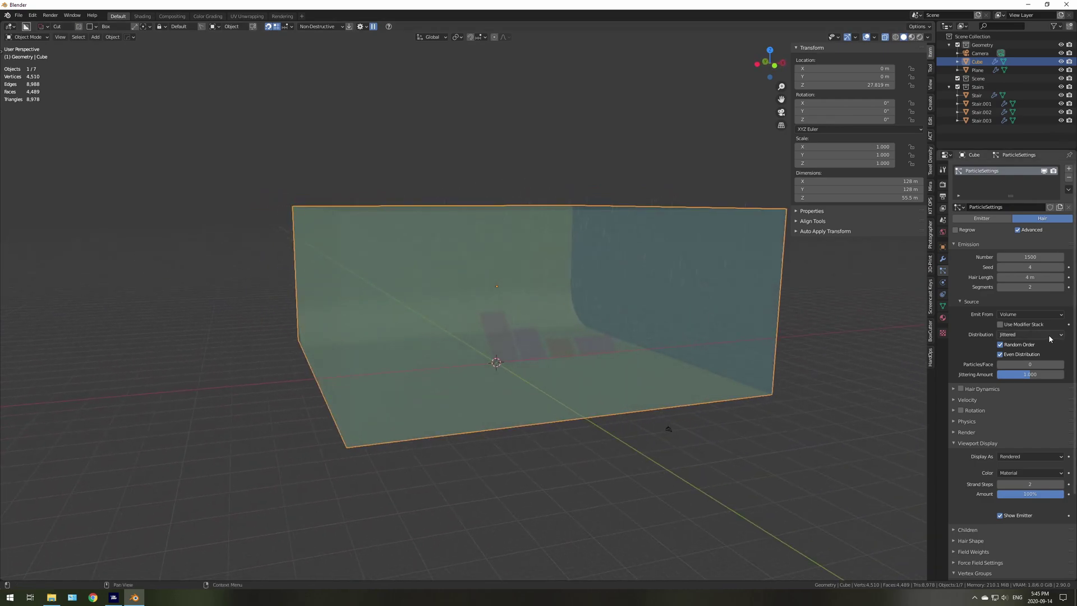
{"action": "left_click", "coordinate": [1001, 345]}
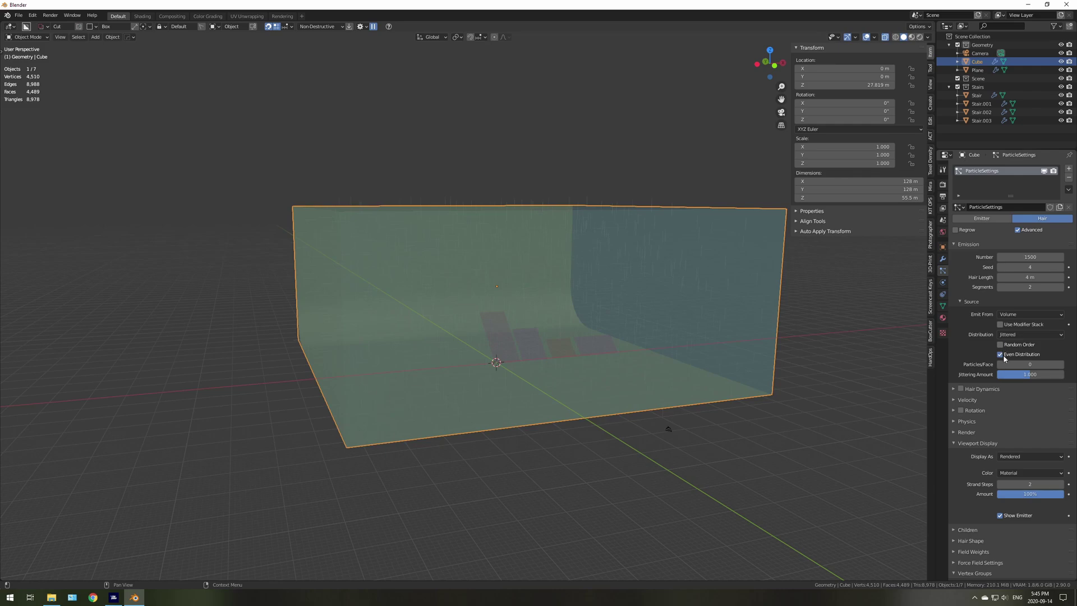
{"action": "middle_click_drag", "start_coordinate": [595, 314], "coordinate": [581, 295]}
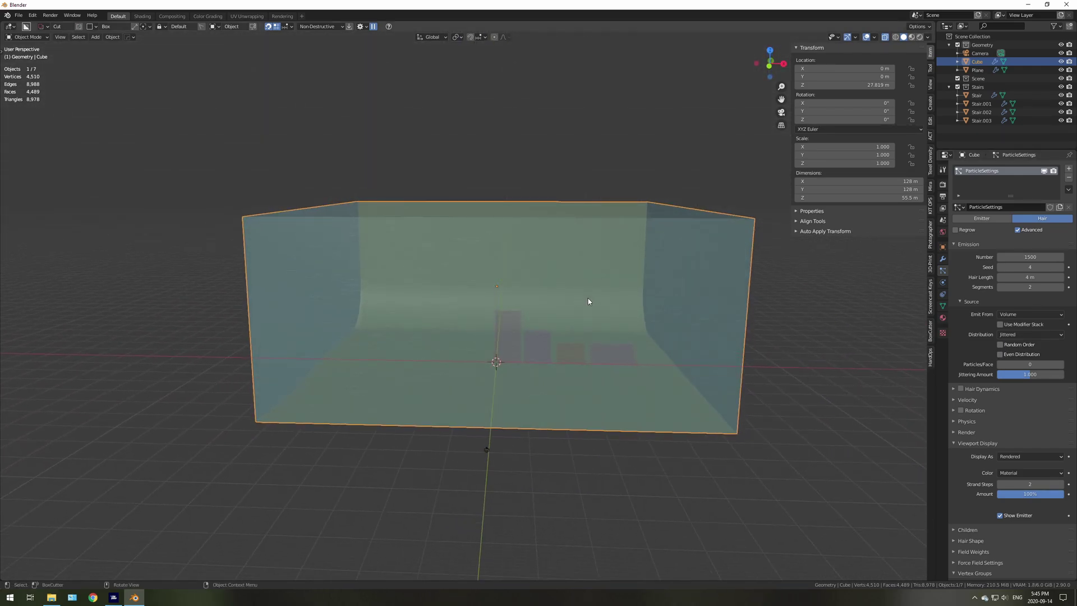
- Enable particle rotation with the orientation axis Global Z and Randomize Phase set to 2
{"action": "scroll", "coordinate": [963, 380], "scroll_direction": "down", "scroll_amount": 2}
{"action": "left_click", "coordinate": [959, 377]}
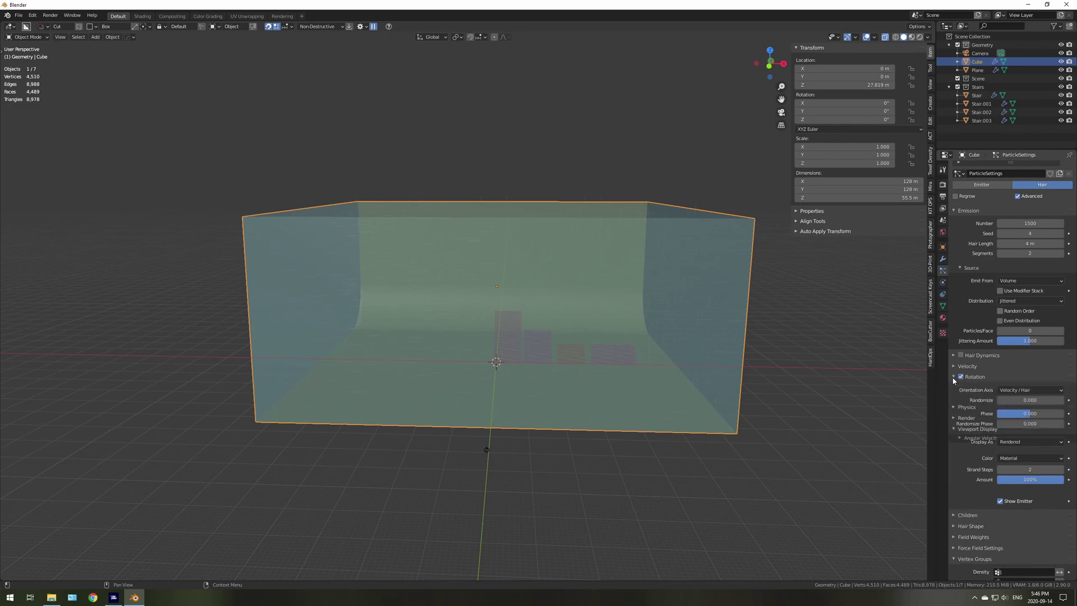
{"action": "left_click", "coordinate": [1031, 391]}
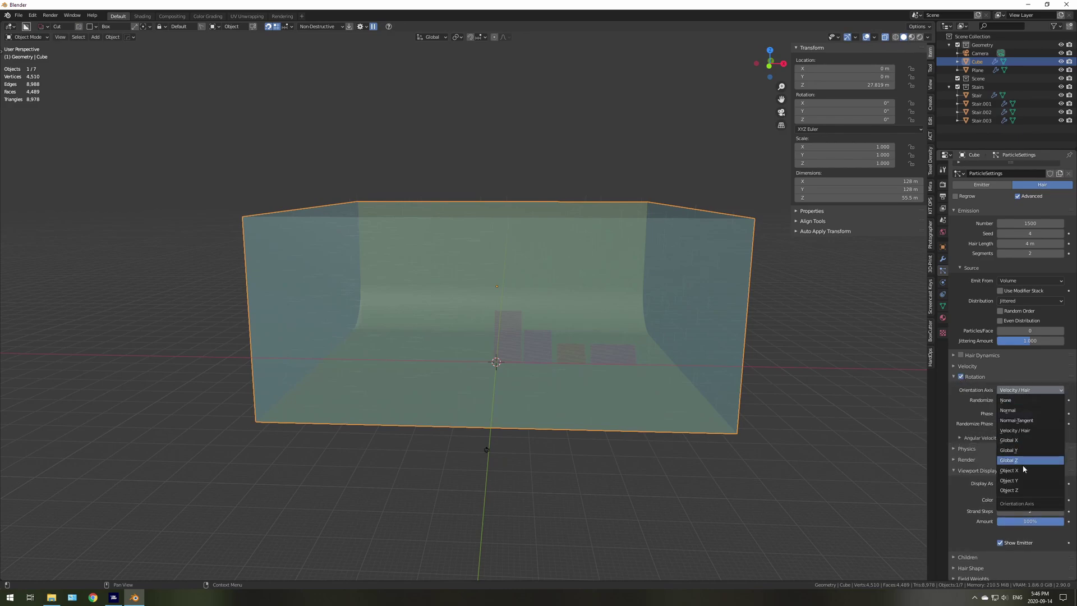
{"action": "left_click", "coordinate": [1015, 461]}
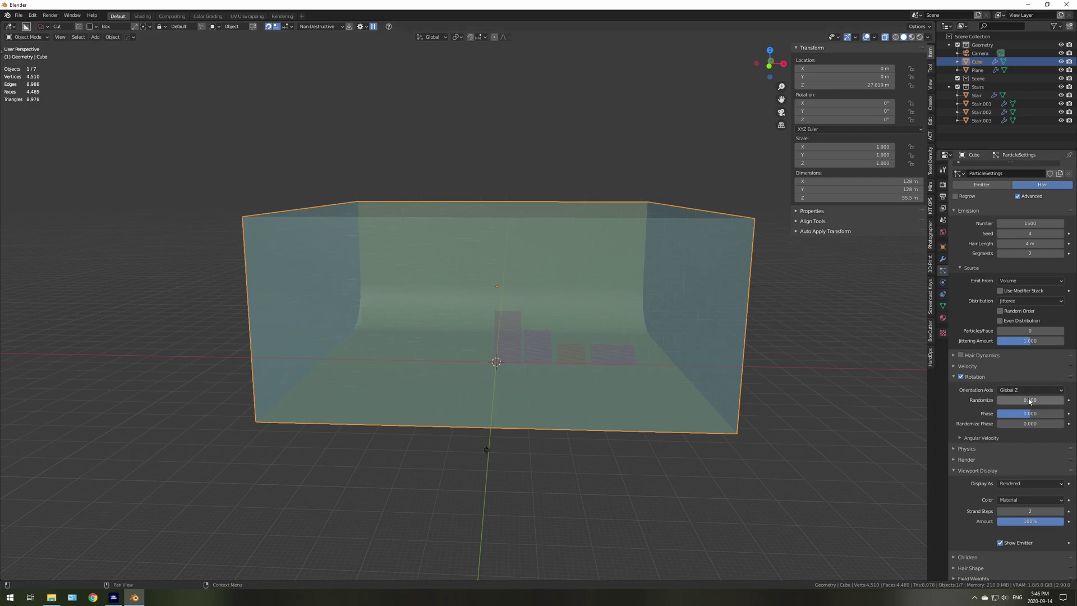
{"action": "left_click", "coordinate": [1025, 422]}
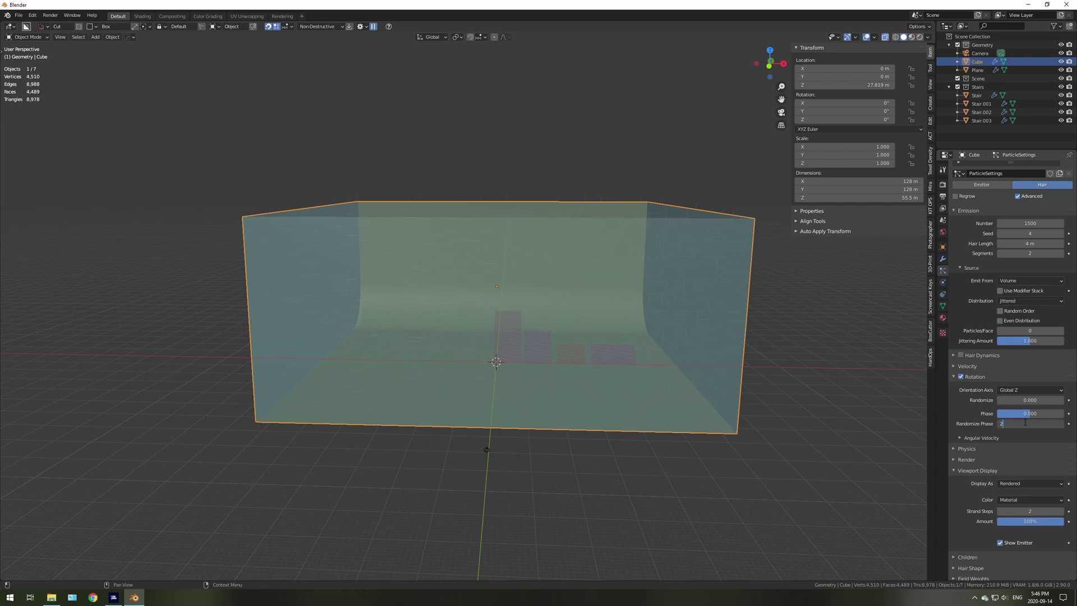
{"action": "type", "text": "2"}
{"action": "key", "text": "Return"}
- Set the particles to render as a Collection
{"action": "left_click", "coordinate": [960, 459]}
{"action": "scroll", "coordinate": [979, 452], "scroll_direction": "down", "scroll_amount": 1}
{"action": "scroll", "coordinate": [980, 452], "scroll_direction": "down", "scroll_amount": 3}
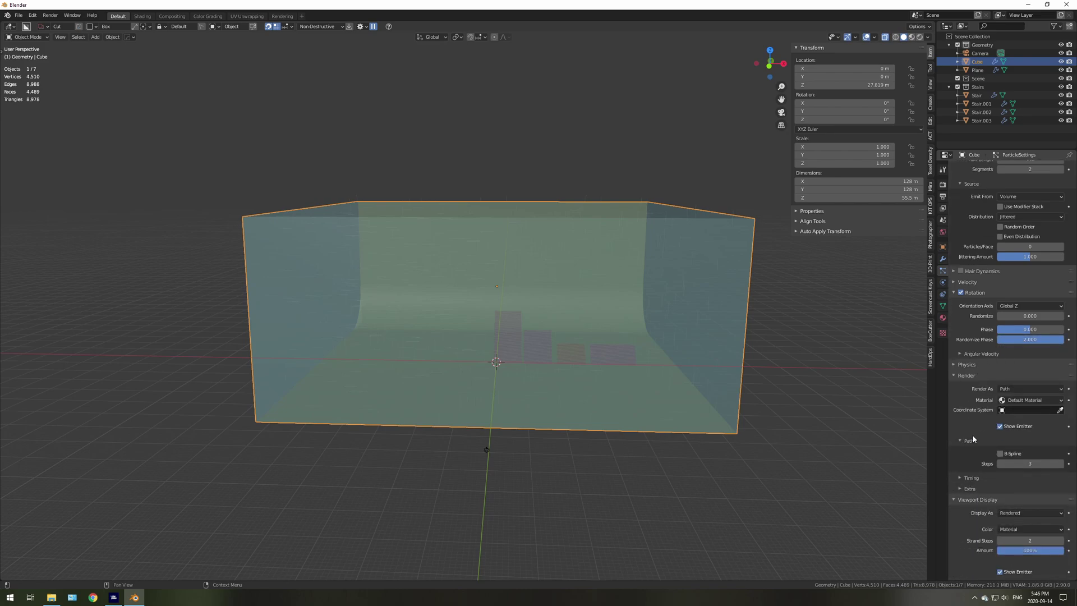
{"action": "left_click", "coordinate": [1011, 388]}
{"action": "left_click", "coordinate": [1020, 429]}
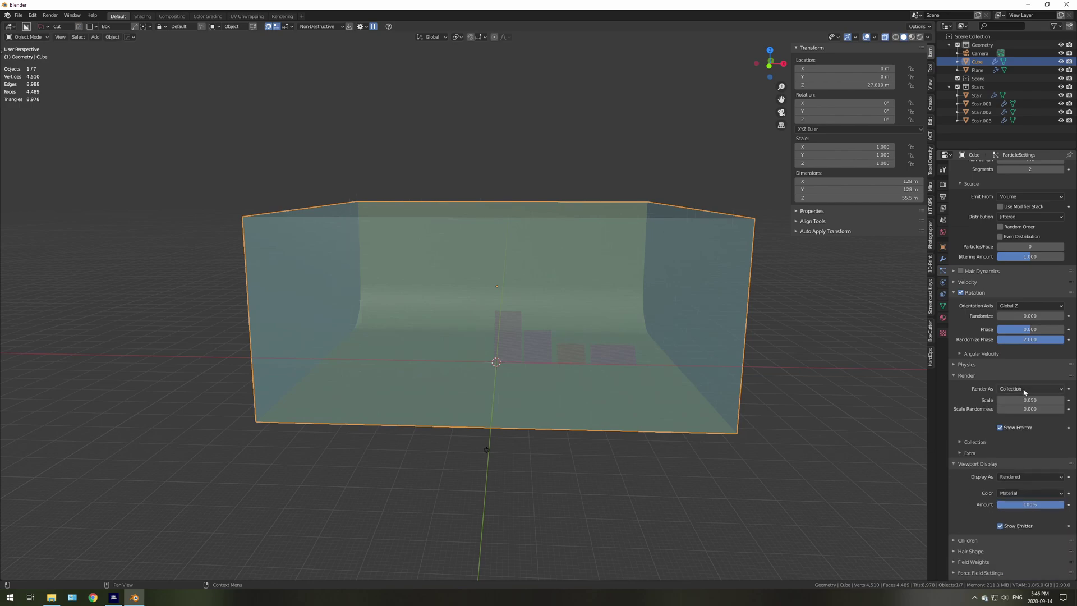
- Set the particle render scale to 0.03 and the scale randomness to 0.5
{"action": "left_click", "coordinate": [1024, 399]}
{"action": "key", "text": "BackSpace"}
{"action": "type", "text": ".03"}
{"action": "key", "text": "Return"}
{"action": "left_click", "coordinate": [1024, 409]}
{"action": "type", "text": ".5"}
{"action": "key", "text": "Return"}
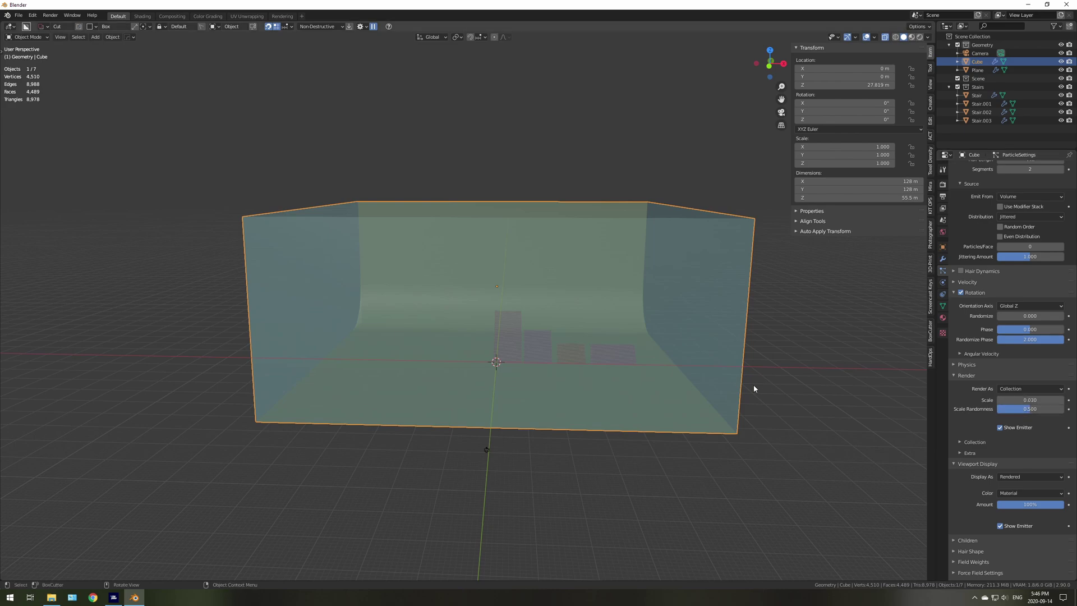
- Choose the Stairs collection as the instance collection for the cube's particles
{"action": "left_click", "coordinate": [959, 442]}
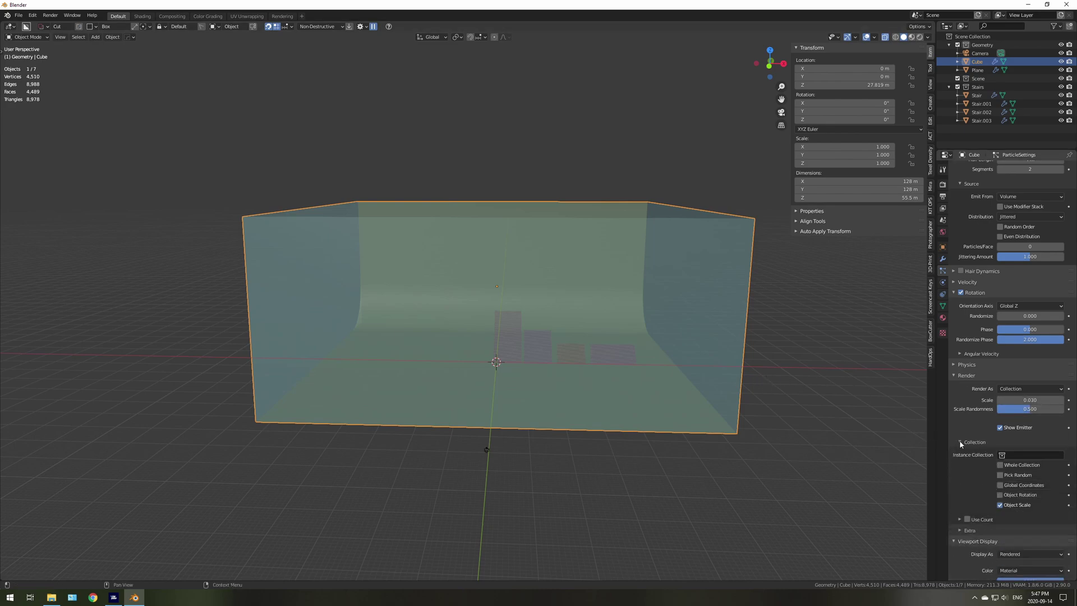
{"action": "left_click", "coordinate": [1040, 454]}
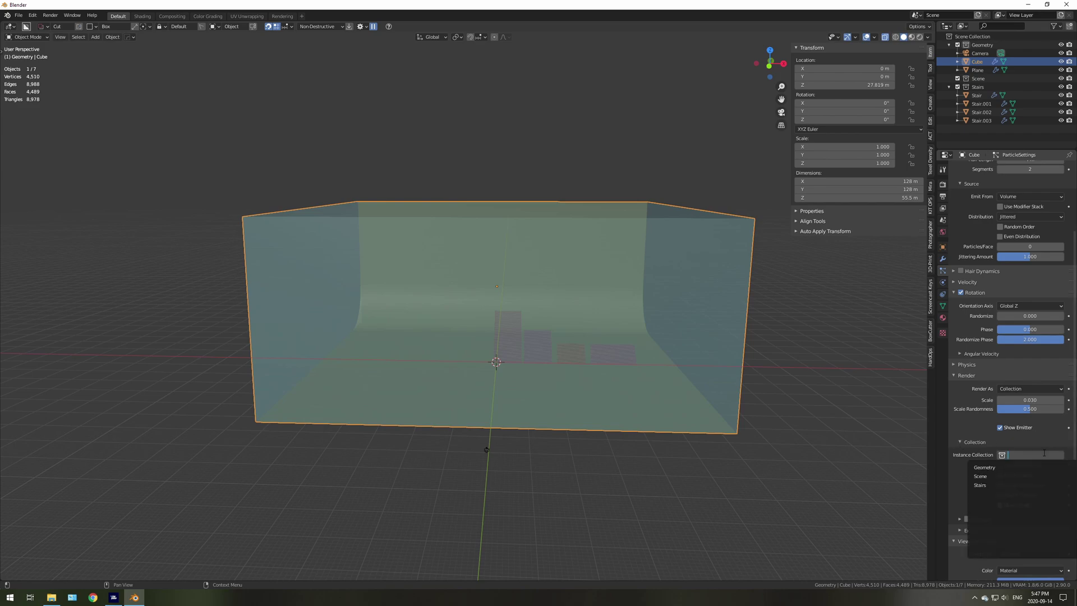
{"action": "left_click", "coordinate": [982, 486]}
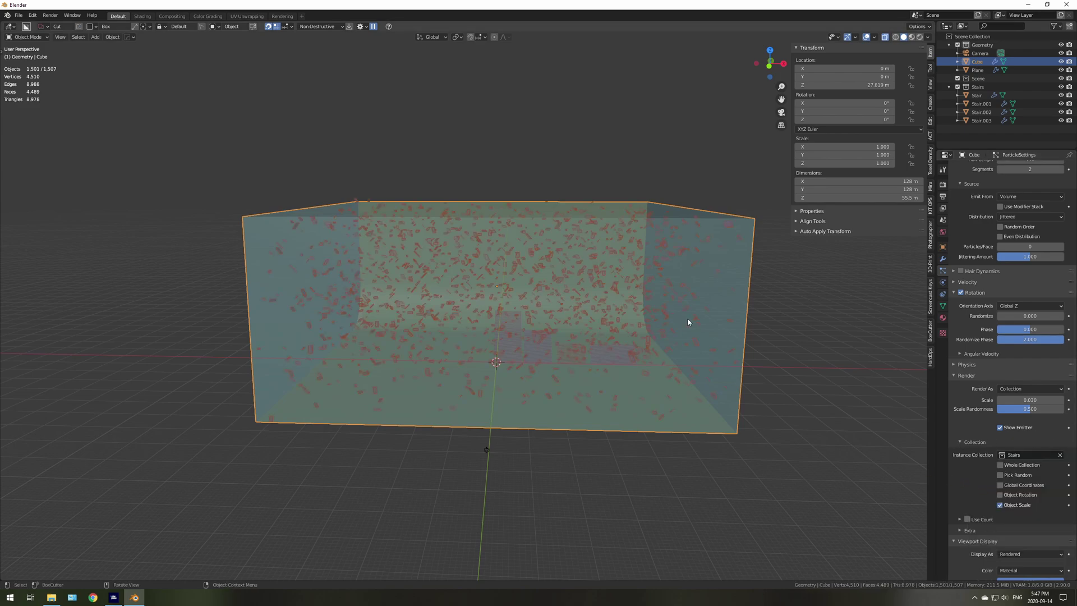
- Exclude the Stairs collection from the view layer and look at the particles through the camera
{"action": "left_click", "coordinate": [957, 87]}
{"action": "scroll", "coordinate": [473, 308], "scroll_direction": "up", "scroll_amount": 6}
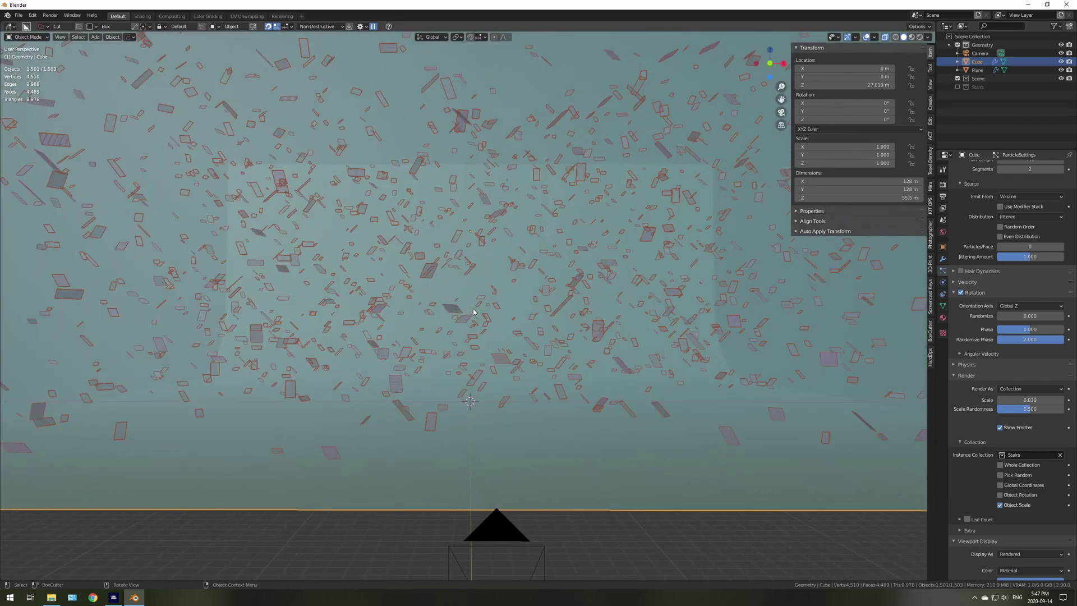
{"action": "key", "text": "KP_0"}
{"action": "scroll", "coordinate": [424, 264], "scroll_direction": "up", "scroll_amount": 3}
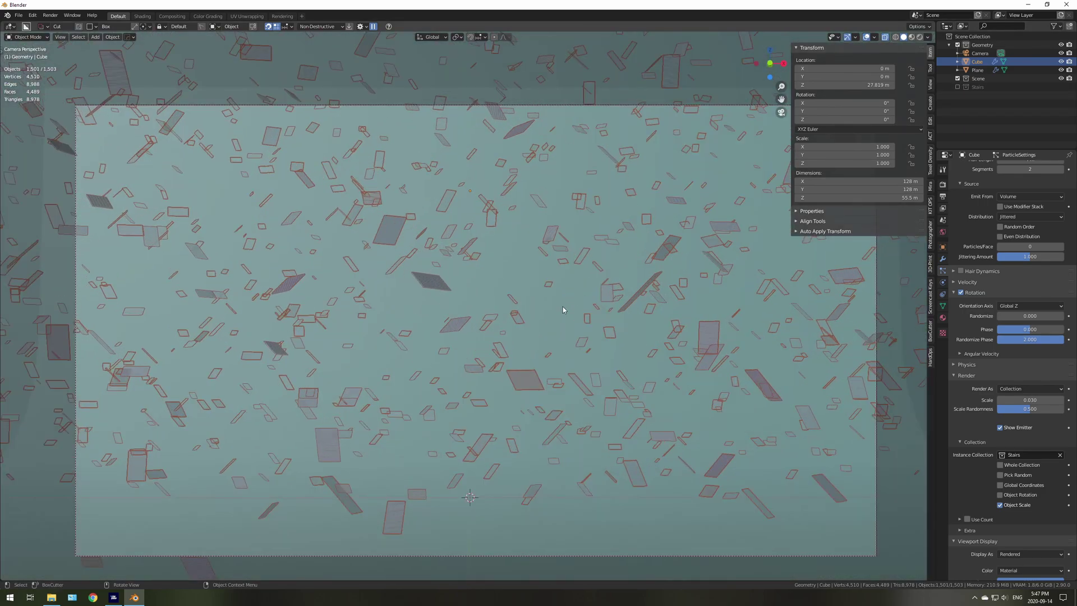
{"action": "scroll", "coordinate": [439, 305], "scroll_direction": "down", "scroll_amount": 4}
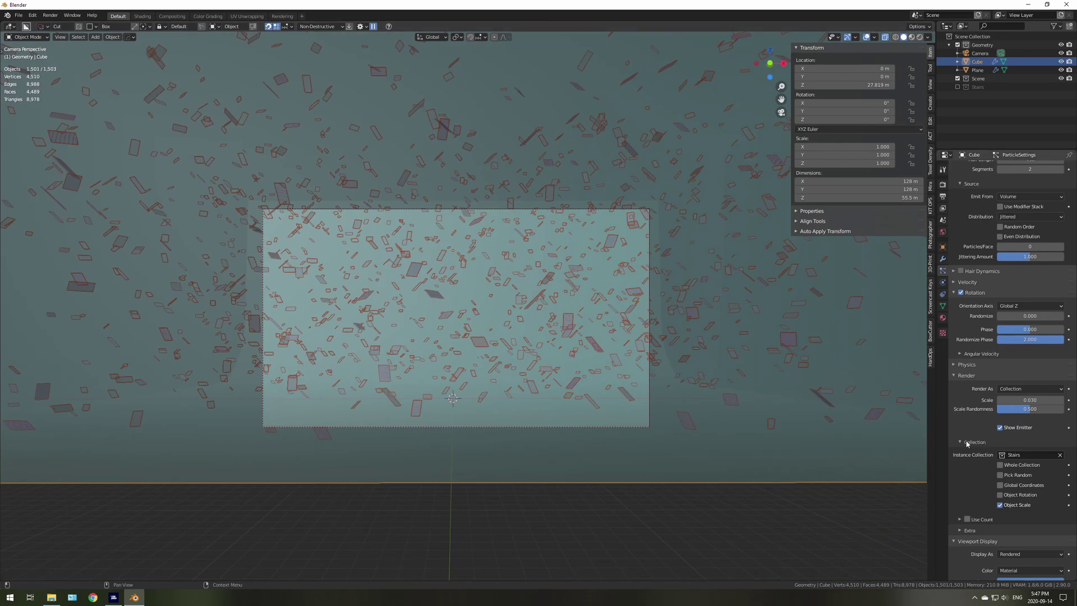
- Hide the particle emitter cube in both the viewport display and the render by turning off Show Emitter
{"action": "scroll", "coordinate": [966, 444], "scroll_direction": "down", "scroll_amount": 6}
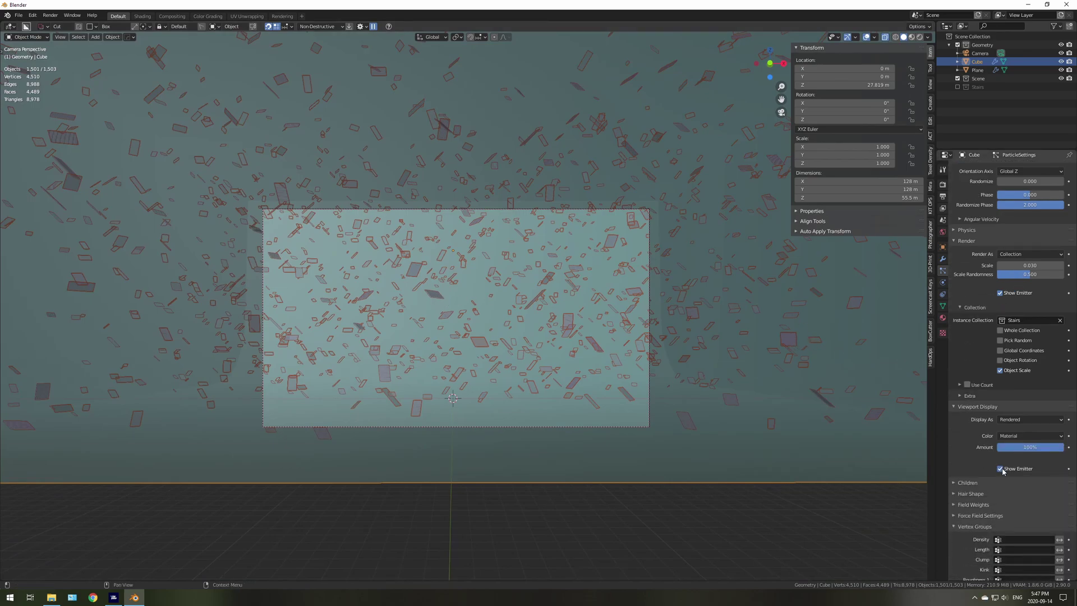
{"action": "left_click", "coordinate": [1001, 470]}
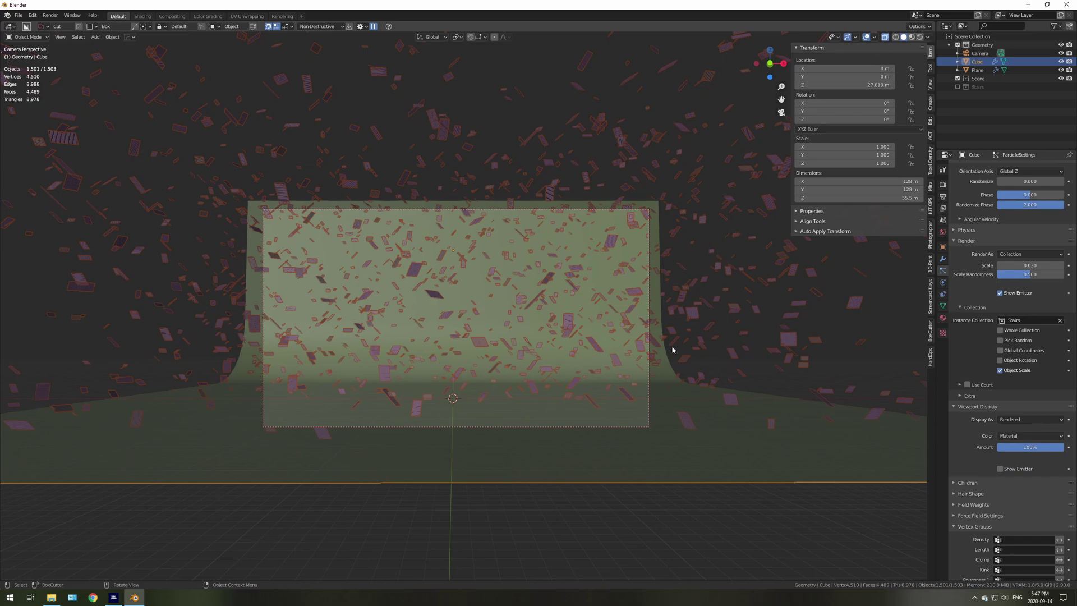
{"action": "left_click", "coordinate": [1000, 293]}
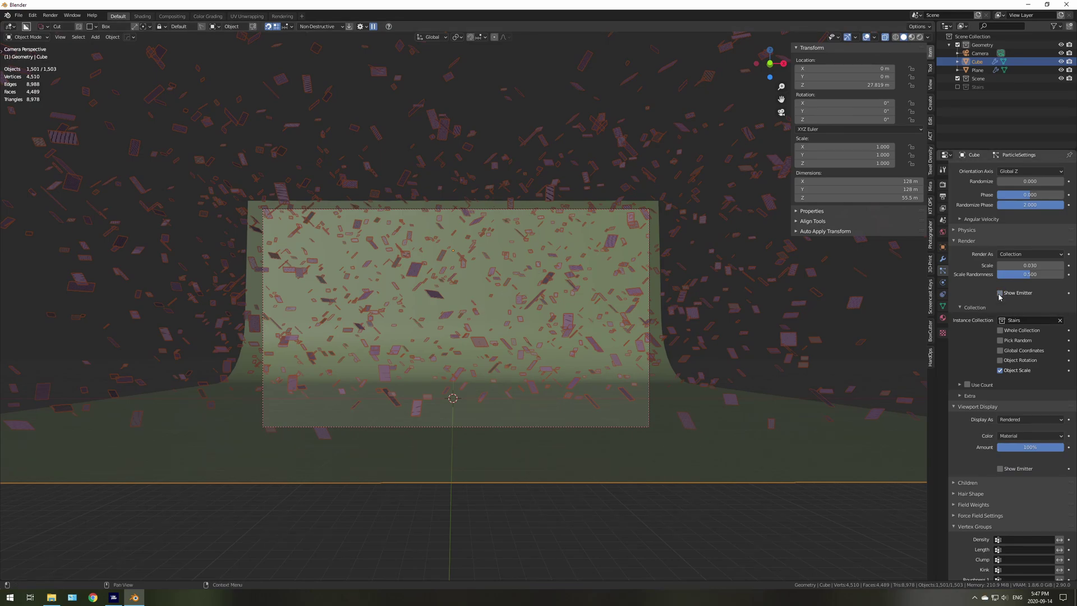
{"action": "scroll", "coordinate": [465, 303], "scroll_direction": "up", "scroll_amount": 4}
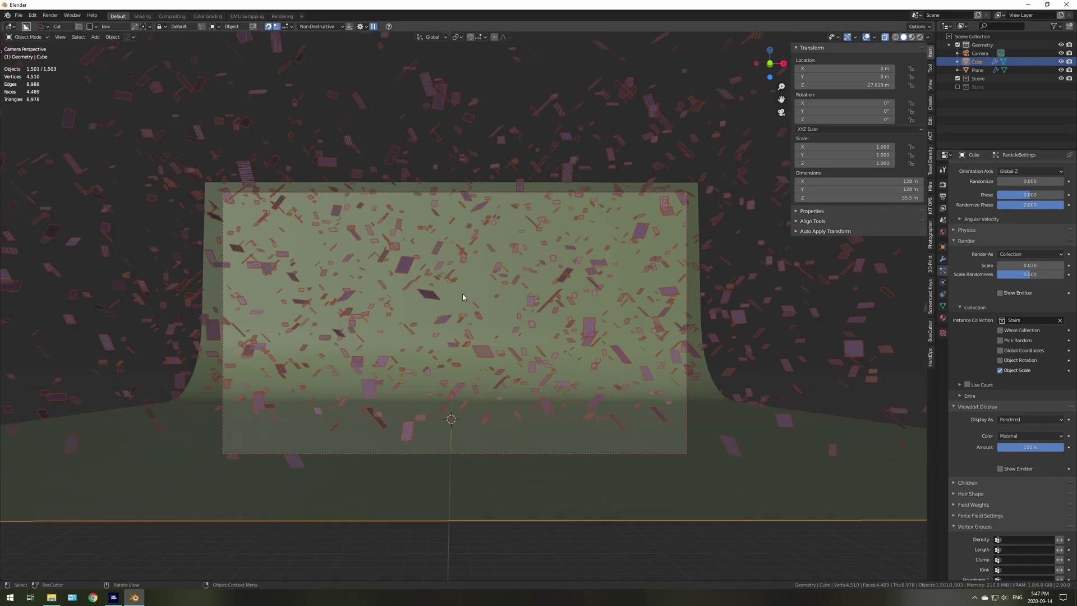
{"action": "scroll", "coordinate": [471, 308], "scroll_direction": "down", "scroll_amount": 3}
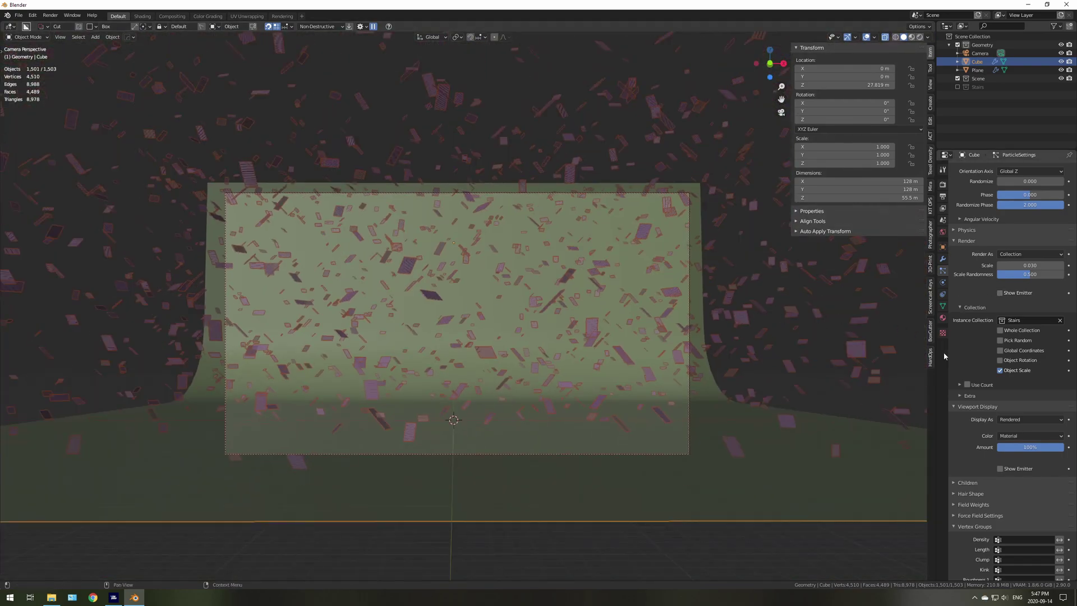
- Edit the cube and move its two vertical edges nearest the camera inward along X by about 50 m each
{"action": "scroll", "coordinate": [505, 265], "scroll_direction": "down", "scroll_amount": 1}
{"action": "scroll", "coordinate": [502, 267], "scroll_direction": "down", "scroll_amount": 2}
{"action": "left_click", "coordinate": [425, 136]}
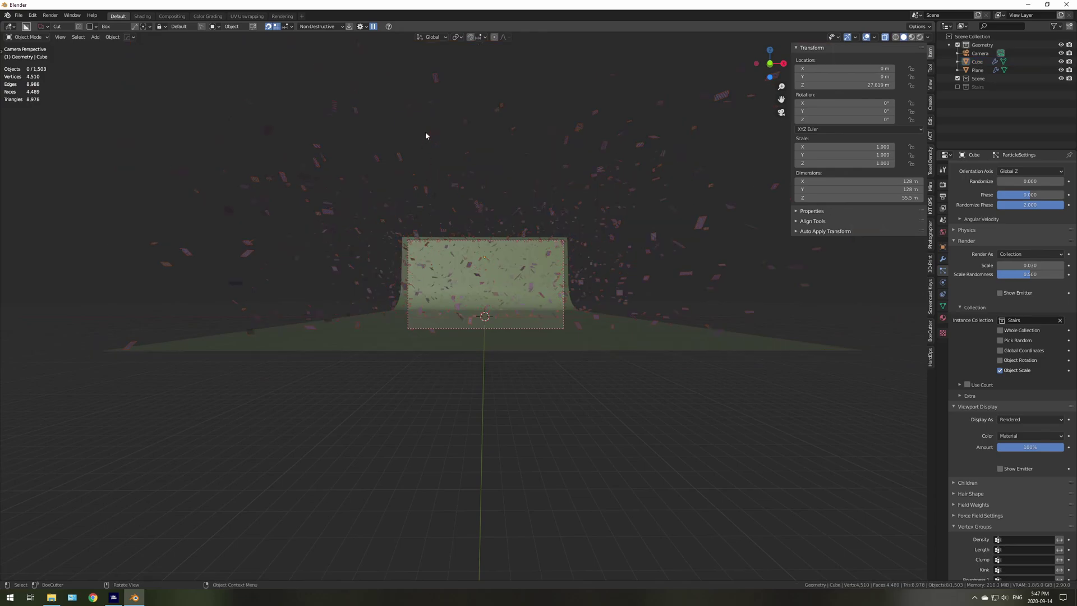
{"action": "left_click", "coordinate": [377, 146]}
{"action": "key", "text": "Tab"}
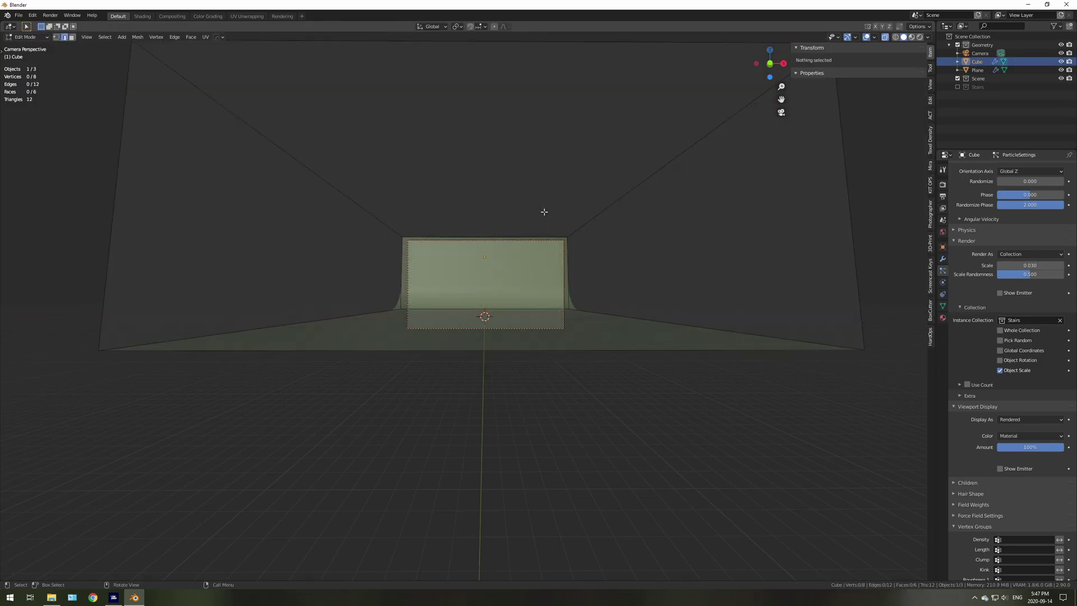
{"action": "left_click", "coordinate": [120, 144]}
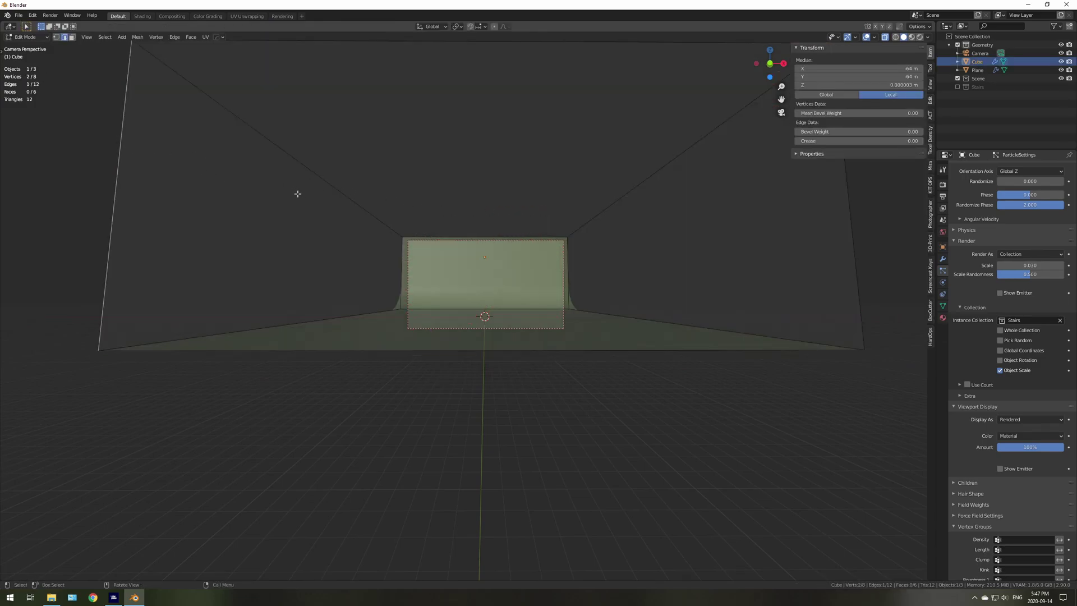
{"action": "key", "text": "g"}
{"action": "key", "text": "x"}
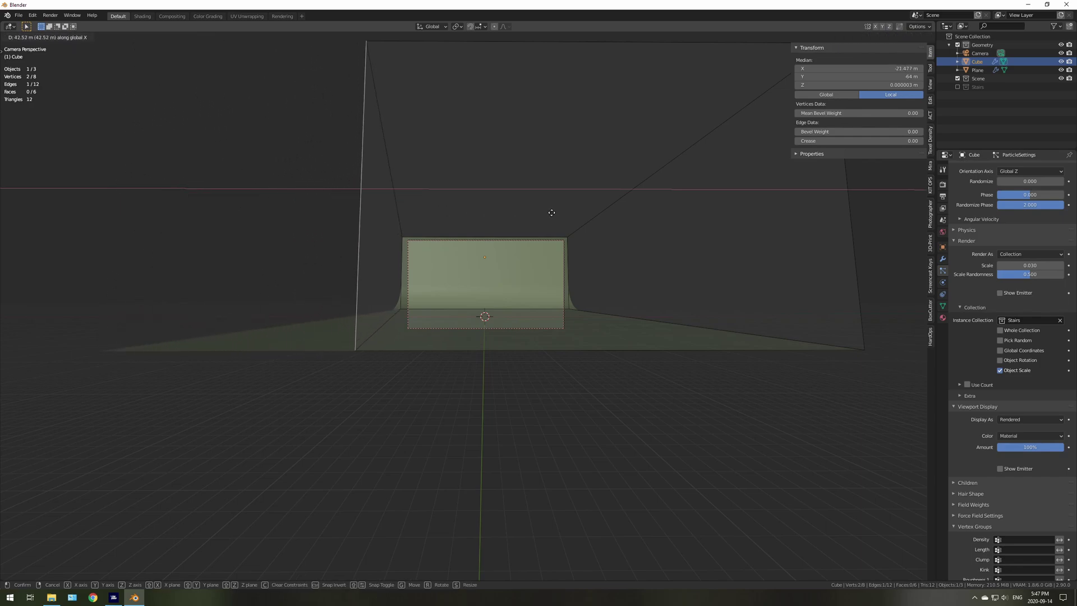
{"action": "left_click", "coordinate": [654, 203]}
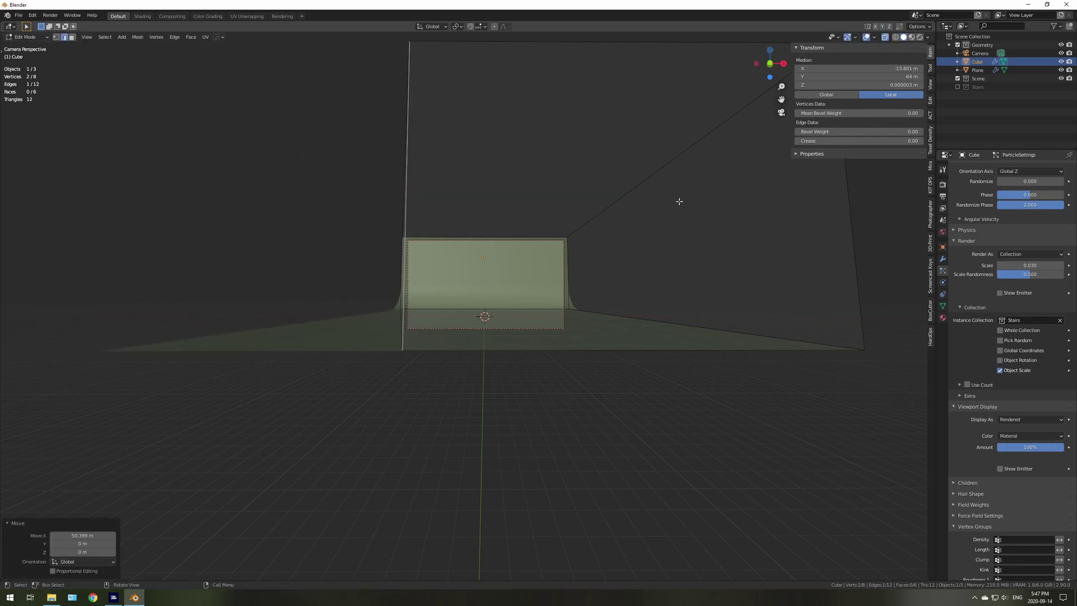
{"action": "key", "text": "g"}
{"action": "key", "text": "x"}
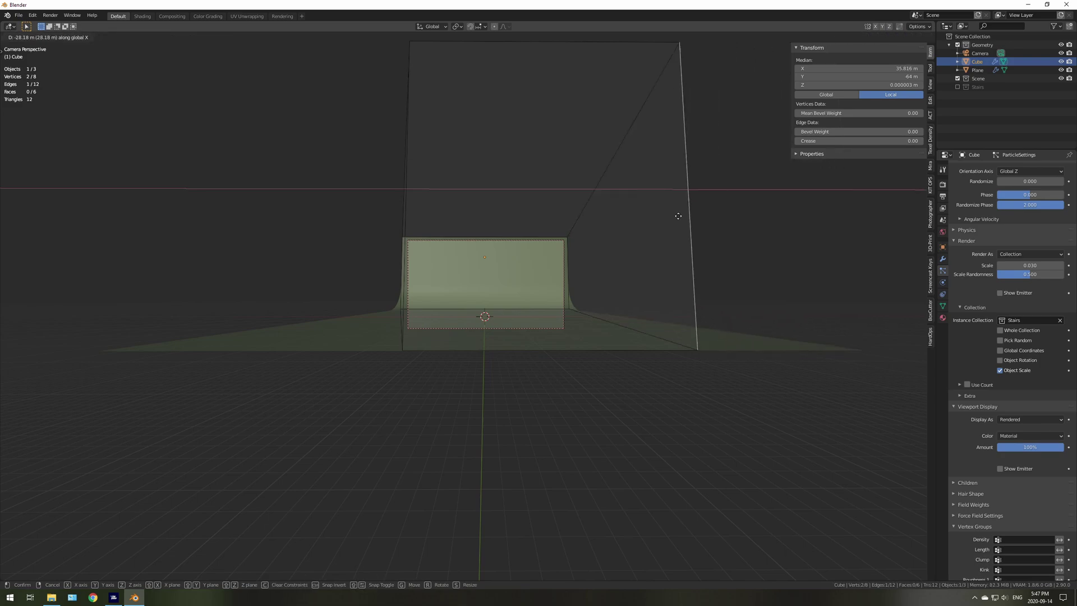
{"action": "left_click", "coordinate": [567, 216]}
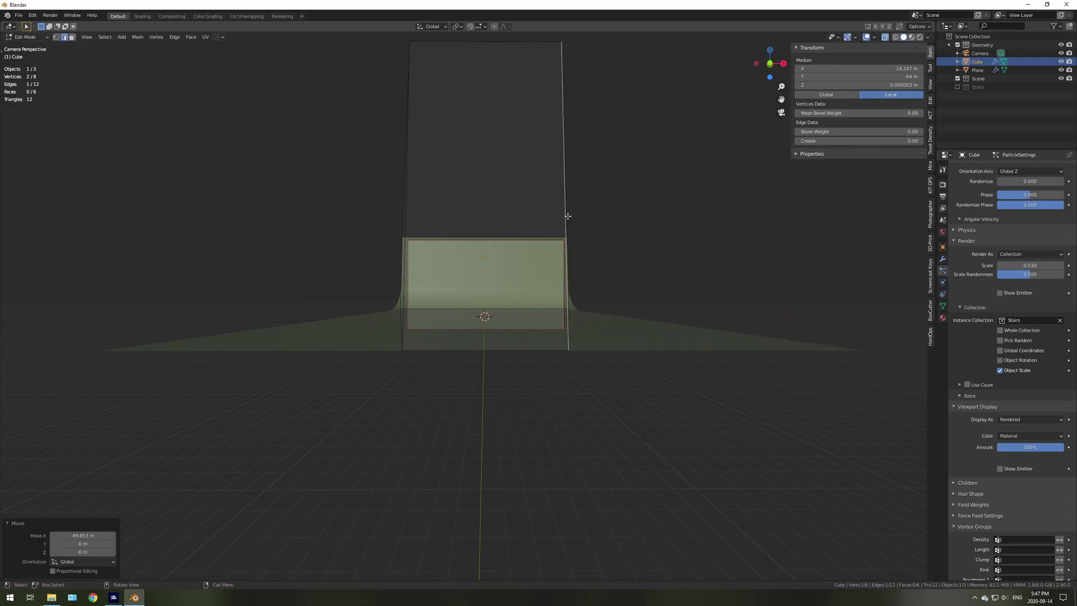
- Lower the cube's top edge nearest the camera by about 36 m along Z to line up with the backdrop's top
{"action": "scroll", "coordinate": [448, 265], "scroll_direction": "up", "scroll_amount": 2}
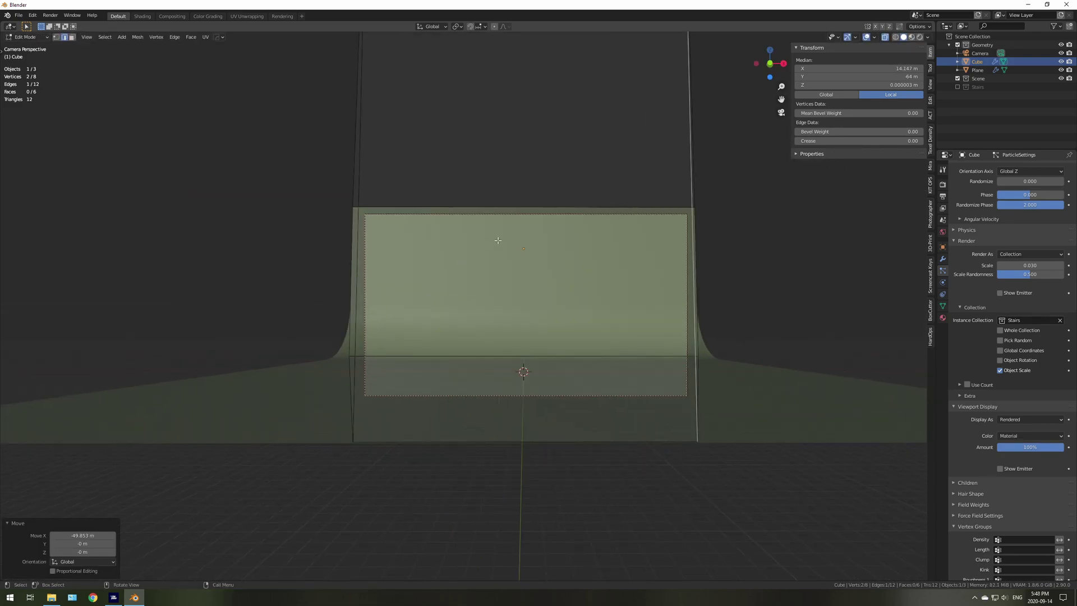
{"action": "scroll", "coordinate": [372, 410], "scroll_direction": "up", "scroll_amount": 3}
{"action": "scroll", "coordinate": [497, 361], "scroll_direction": "down", "scroll_amount": 4}
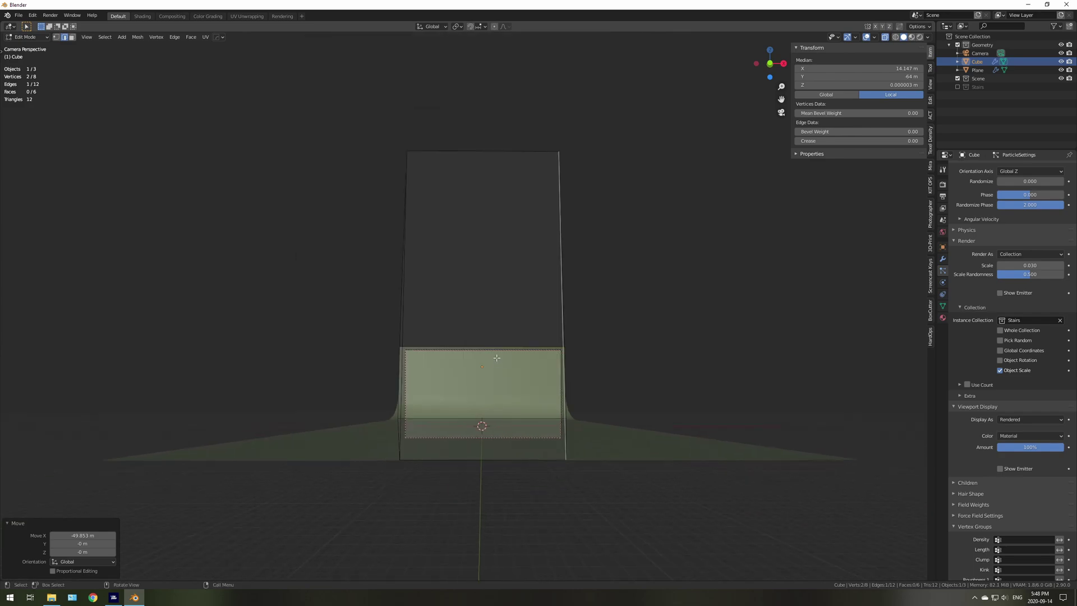
{"action": "scroll", "coordinate": [482, 318], "scroll_direction": "up", "scroll_amount": 2}
{"action": "left_click", "coordinate": [500, 79]}
{"action": "key", "text": "g"}
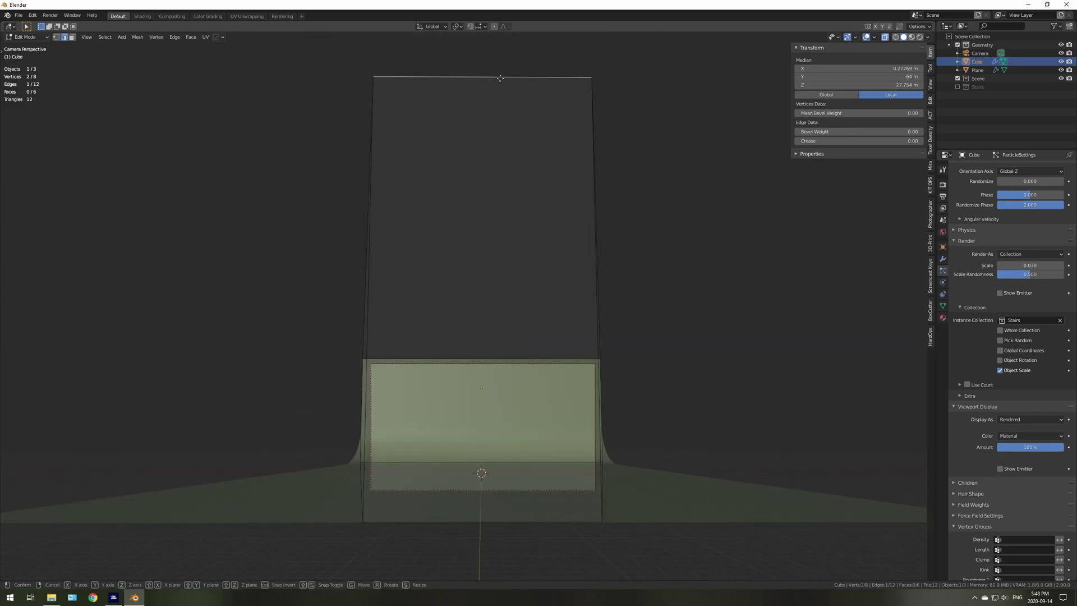
{"action": "key", "text": "z"}
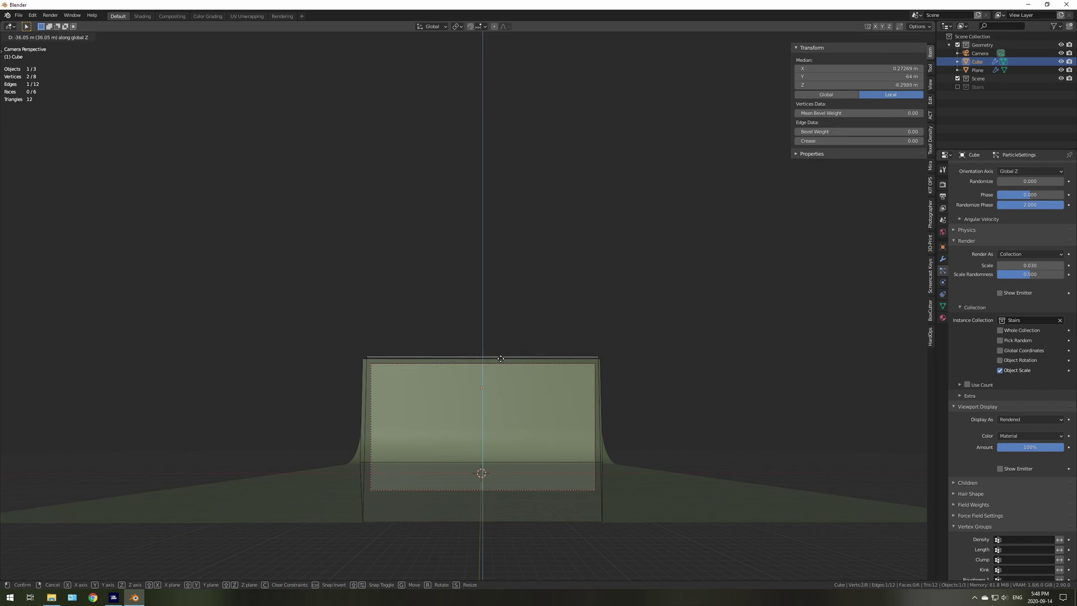
{"action": "left_click", "coordinate": [499, 359]}
{"action": "left_click", "coordinate": [498, 357]}
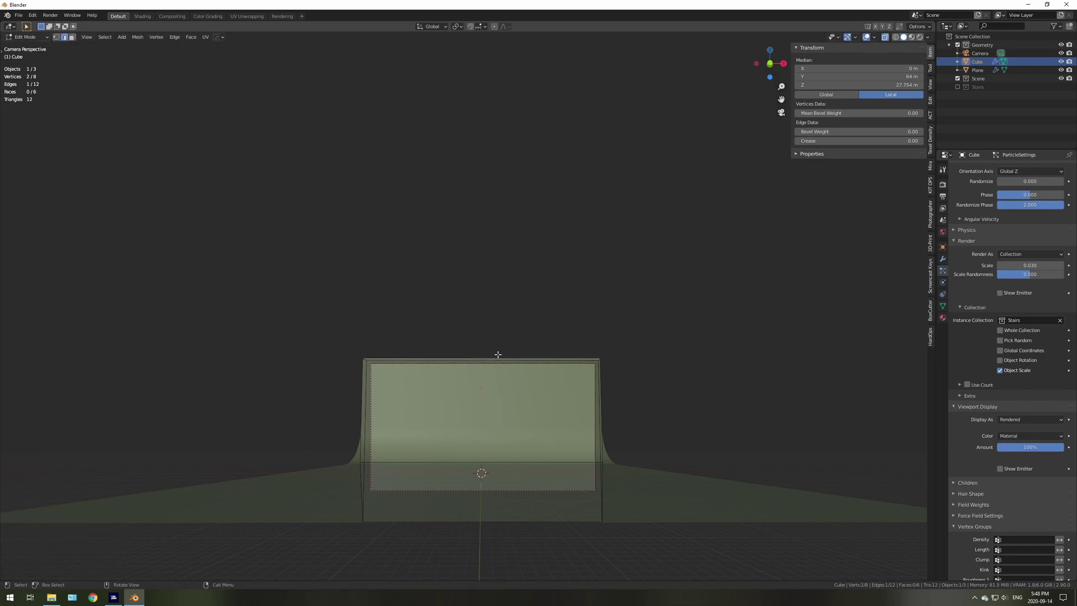
- Move the cube's two rear vertical edges slightly inward along X, narrowing its back to about 125 m
{"action": "left_click", "coordinate": [363, 389]}
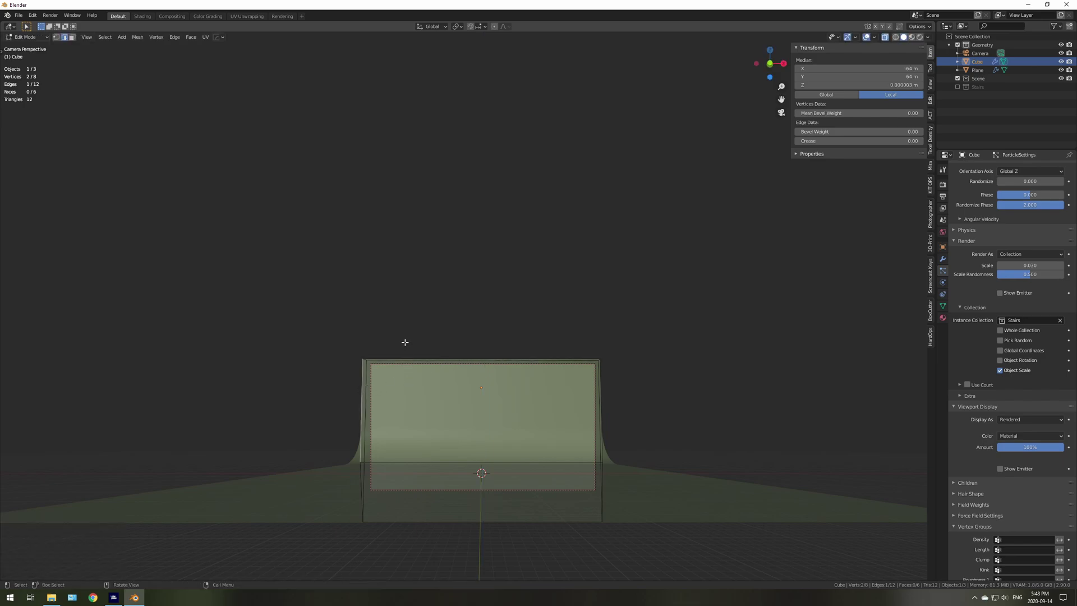
{"action": "key", "text": "g"}
{"action": "key", "text": "x"}
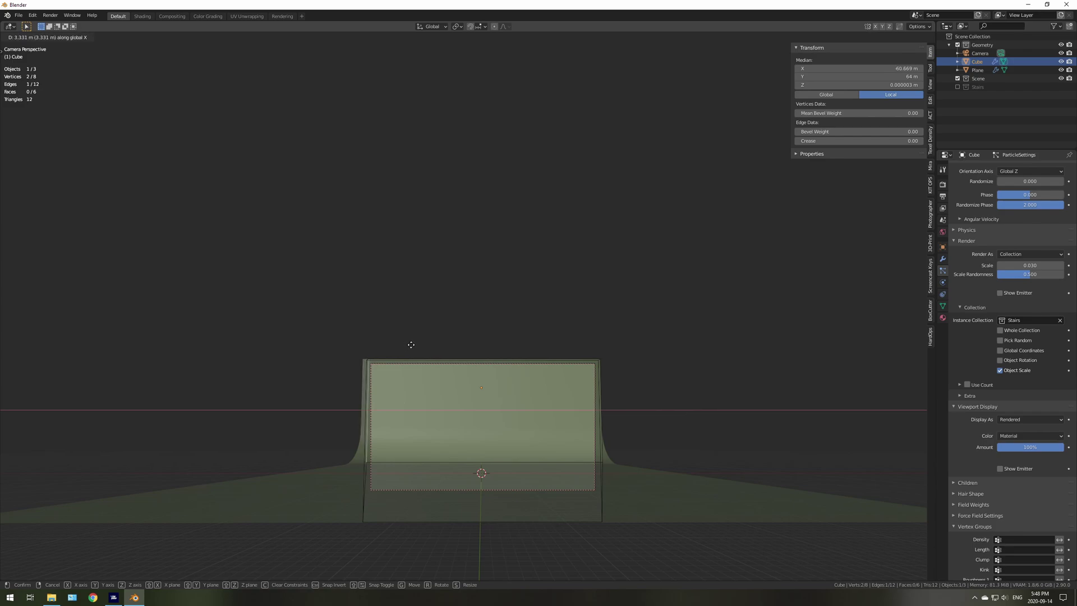
{"action": "left_click", "coordinate": [408, 346]}
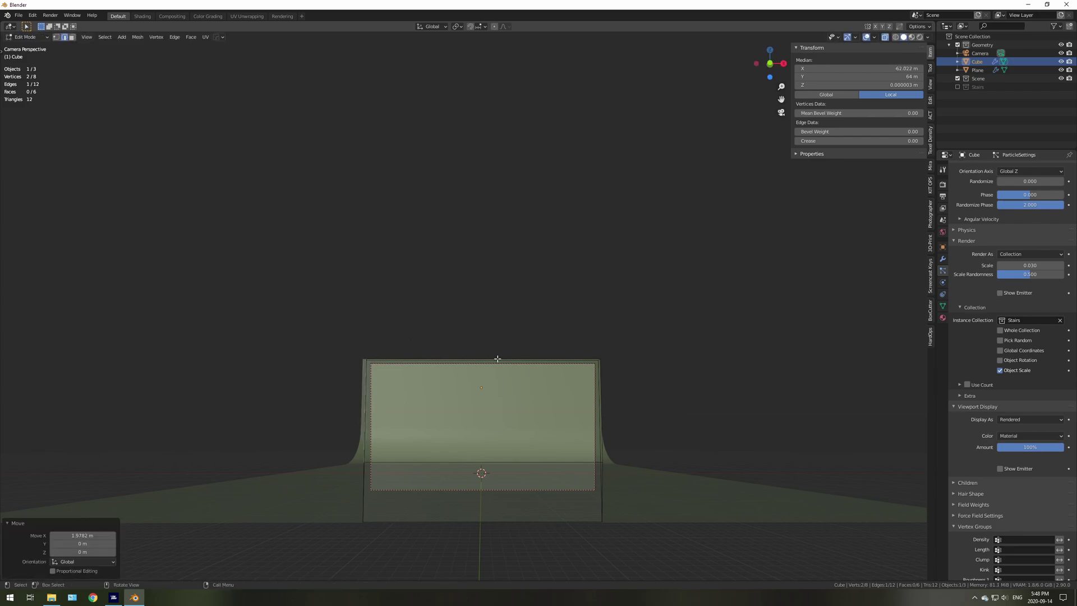
{"action": "left_click", "coordinate": [601, 384]}
{"action": "key", "text": "g"}
{"action": "key", "text": "x"}
{"action": "left_click", "coordinate": [639, 360], "text": "shift"}
- Move the cube's rear face toward the camera along Y until the cube is about 111 m deep, and finish editing the mesh
{"action": "middle_click_drag", "start_coordinate": [608, 365], "coordinate": [495, 399]}
{"action": "key", "text": "alt+a"}
{"action": "middle_click_drag", "start_coordinate": [708, 274], "coordinate": [652, 268]}
{"action": "key", "text": "3"}
{"action": "left_click", "coordinate": [788, 223]}
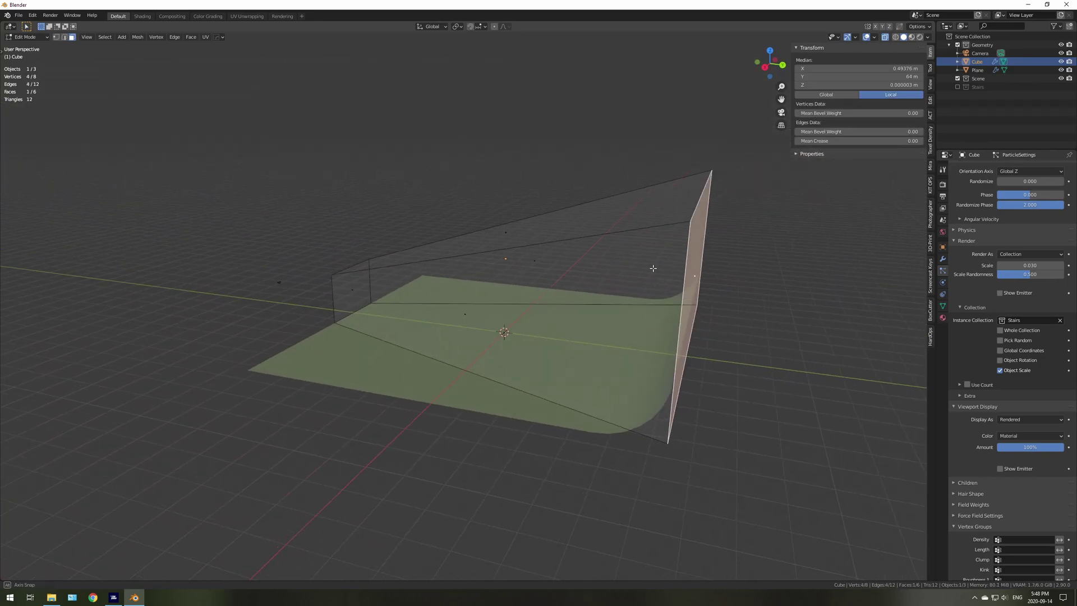
{"action": "key", "text": "g"}
{"action": "key", "text": "y"}
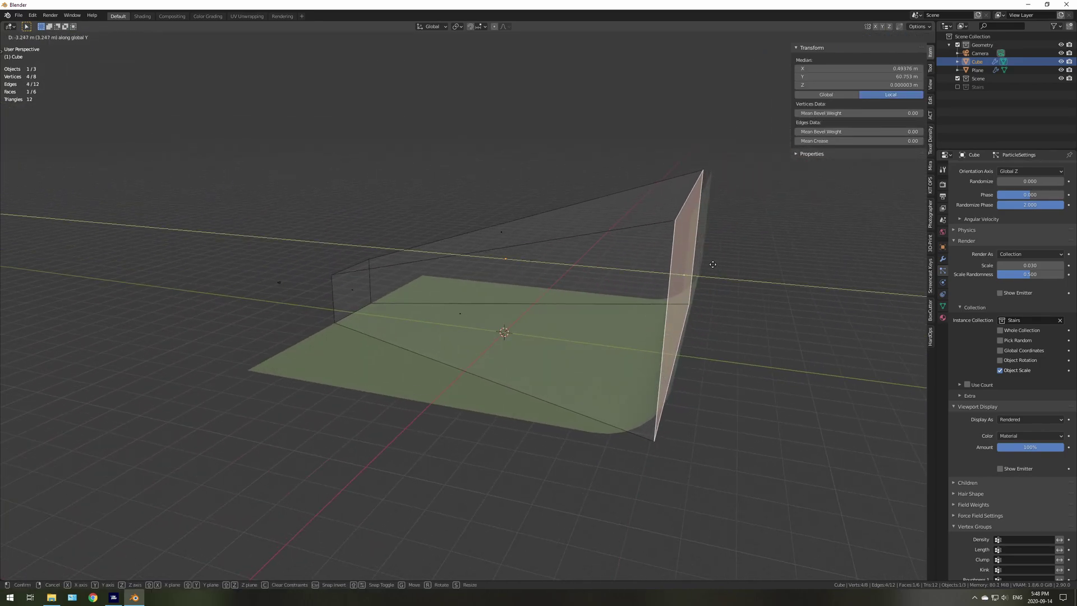
{"action": "left_click", "coordinate": [650, 269]}
{"action": "middle_click_drag", "start_coordinate": [650, 269], "coordinate": [663, 300]}
{"action": "key", "text": "KP_0"}
{"action": "key", "text": "Tab"}
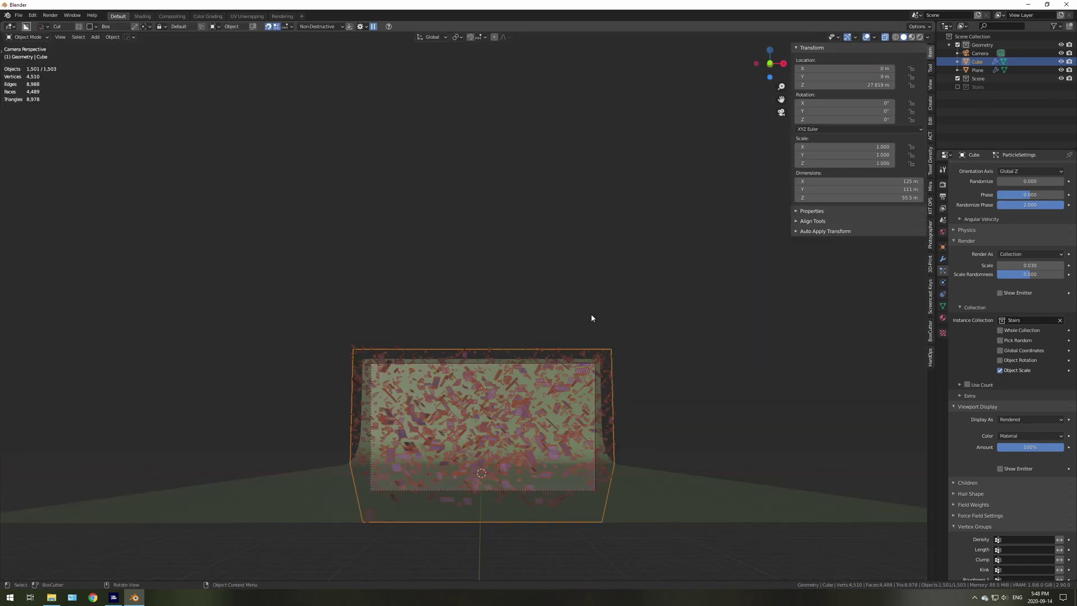
- Inspect the particles from the camera and an angled view, and set their scale randomness to 0.504
{"action": "scroll", "coordinate": [560, 329], "scroll_direction": "up", "scroll_amount": 3}
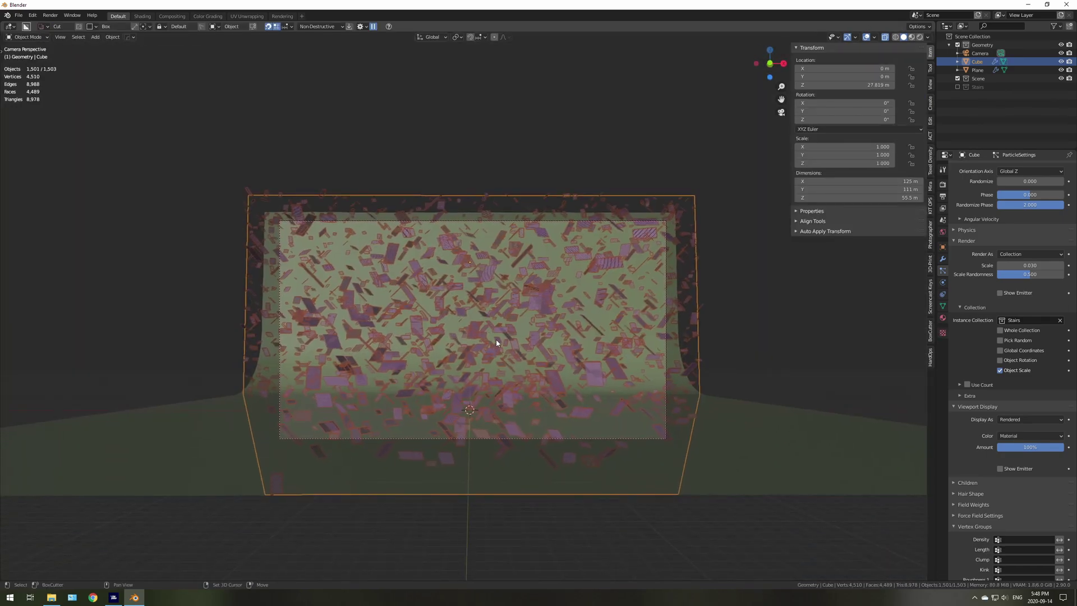
{"action": "scroll", "coordinate": [497, 343], "scroll_direction": "up", "scroll_amount": 4}
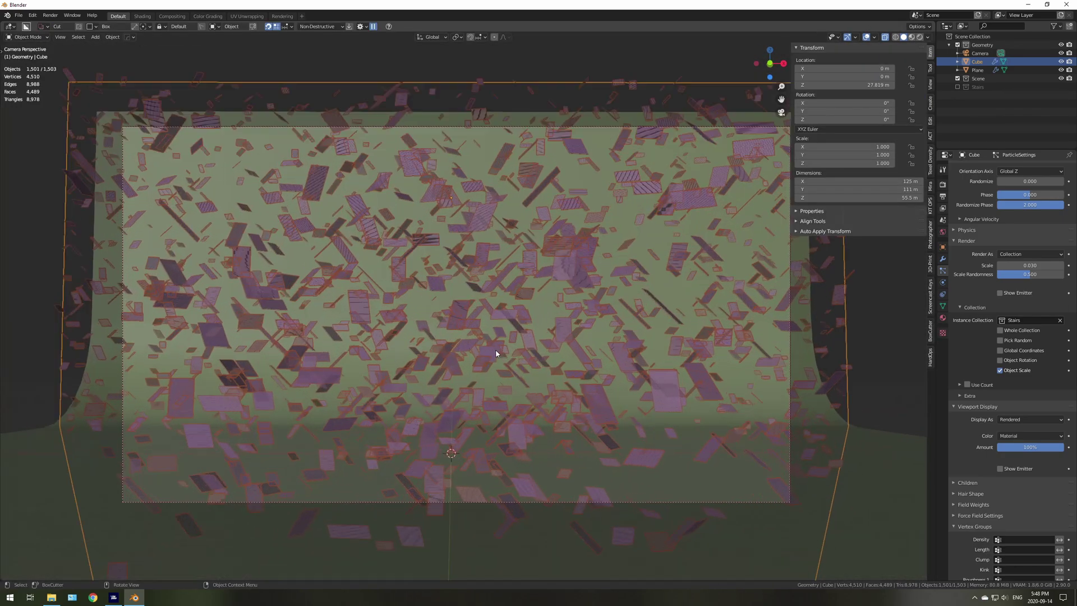
{"action": "scroll", "coordinate": [497, 353], "scroll_direction": "down", "scroll_amount": 3}
{"action": "mouse_move", "coordinate": [569, 326]}
{"action": "middle_mouse_down"}
{"action": "mouse_move", "coordinate": [523, 339]}
{"action": "mouse_move", "coordinate": [490, 373]}
{"action": "mouse_move", "coordinate": [478, 428]}
{"action": "mouse_move", "coordinate": [530, 342]}
{"action": "mouse_move", "coordinate": [576, 328]}
{"action": "middle_mouse_up"}
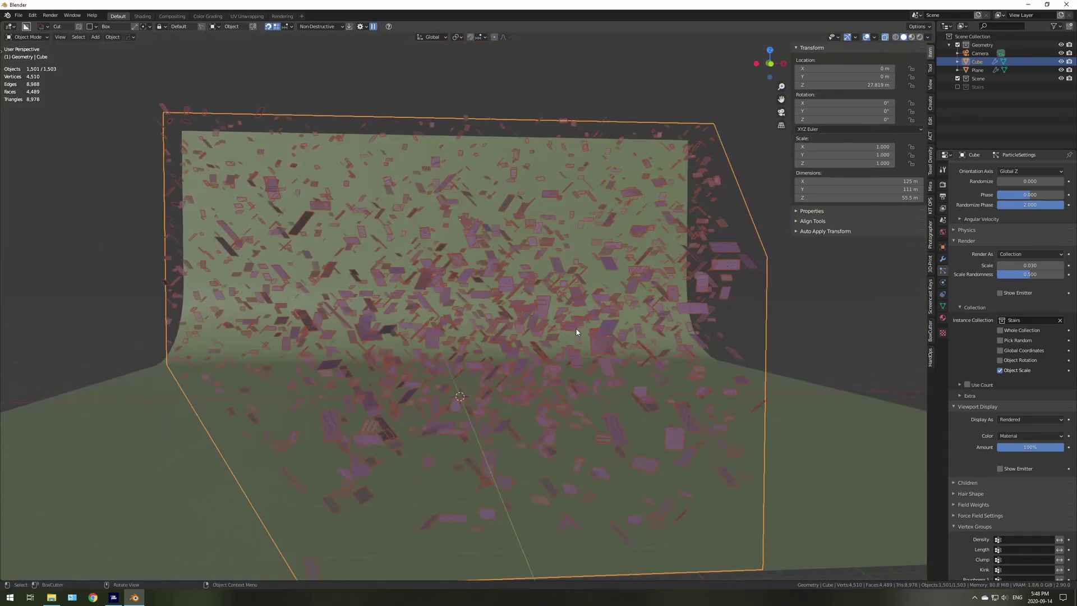
{"action": "key", "text": "KP_0"}
{"action": "mouse_move", "coordinate": [1021, 265]}
{"action": "left_mouse_down"}
{"action": "mouse_move", "coordinate": [1031, 265]}
{"action": "mouse_move", "coordinate": [1025, 274]}
{"action": "left_mouse_up"}
- Try the next particle emission seed and return the seed to 4
{"action": "scroll", "coordinate": [1007, 220], "scroll_direction": "up", "scroll_amount": 5}
{"action": "scroll", "coordinate": [1007, 247], "scroll_direction": "up", "scroll_amount": 1}
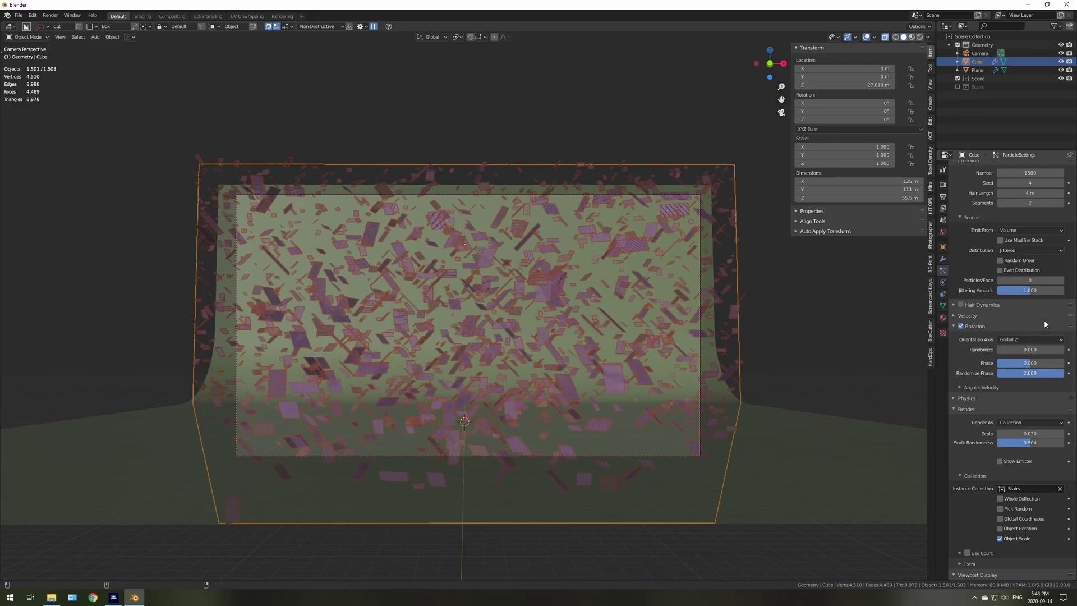
{"action": "scroll", "coordinate": [1034, 294], "scroll_direction": "up", "scroll_amount": 4}
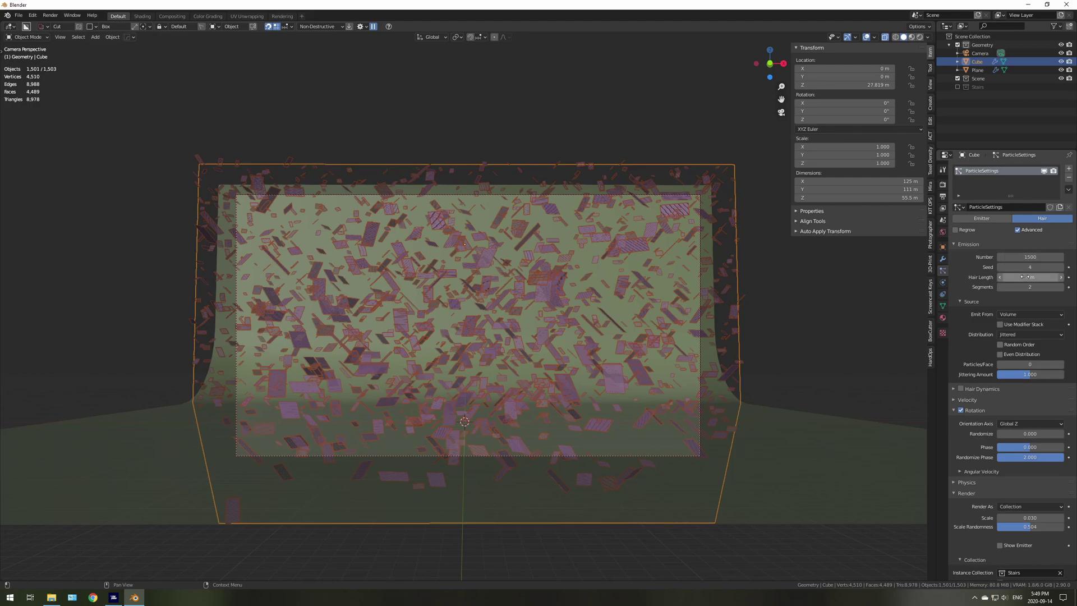
{"action": "left_click", "coordinate": [1061, 268]}
{"action": "left_click", "coordinate": [999, 267]}
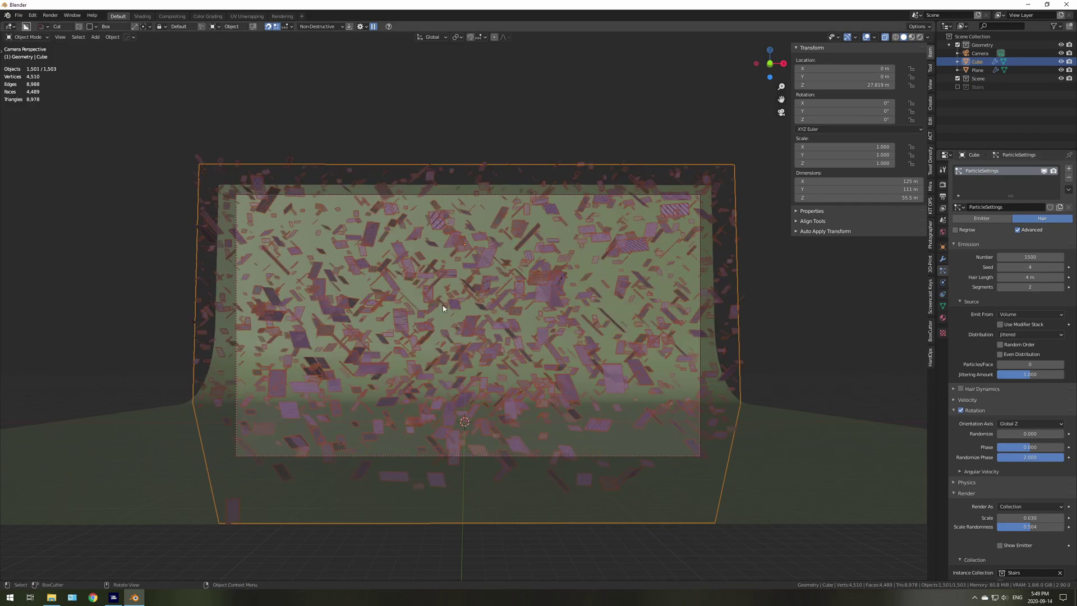
- Preview the stair particles' materials from an angled view and the camera, and return to solid shading
{"action": "key", "text": "z"}
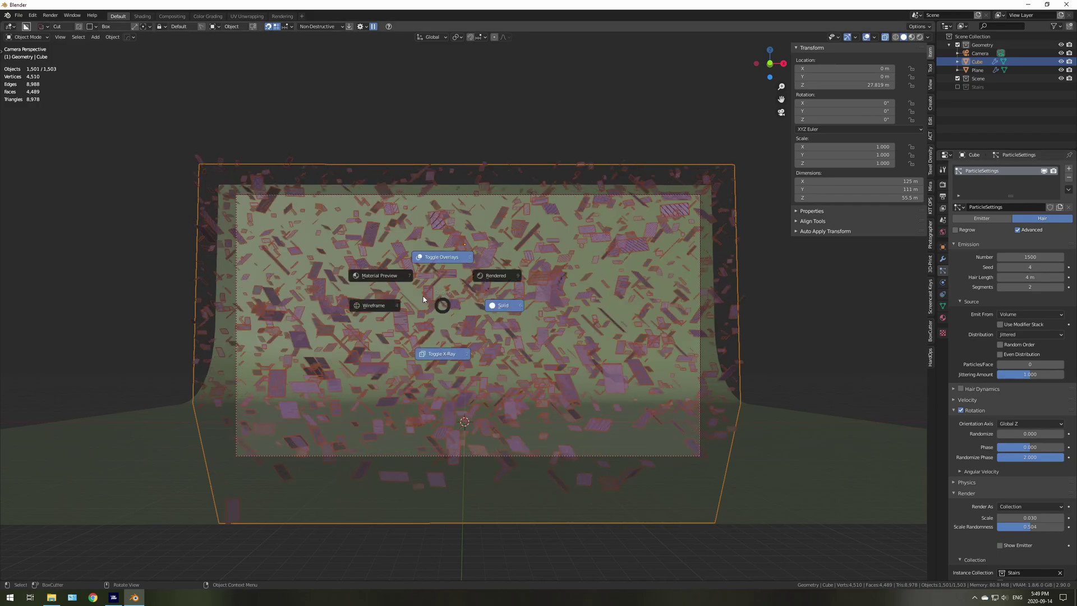
{"action": "left_click", "coordinate": [374, 277]}
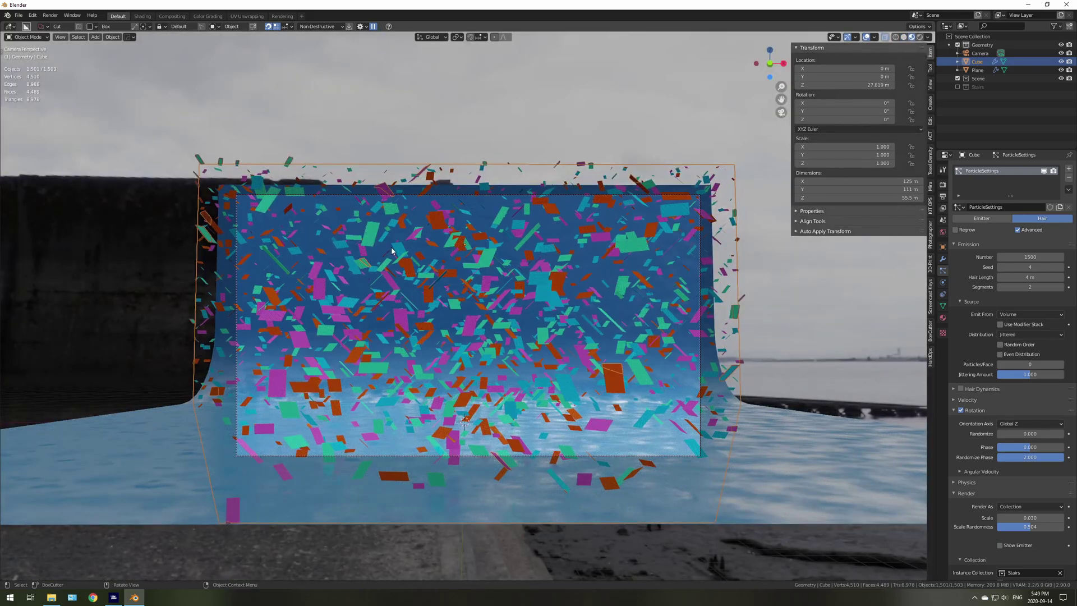
{"action": "middle_click_drag", "start_coordinate": [597, 324], "coordinate": [453, 313]}
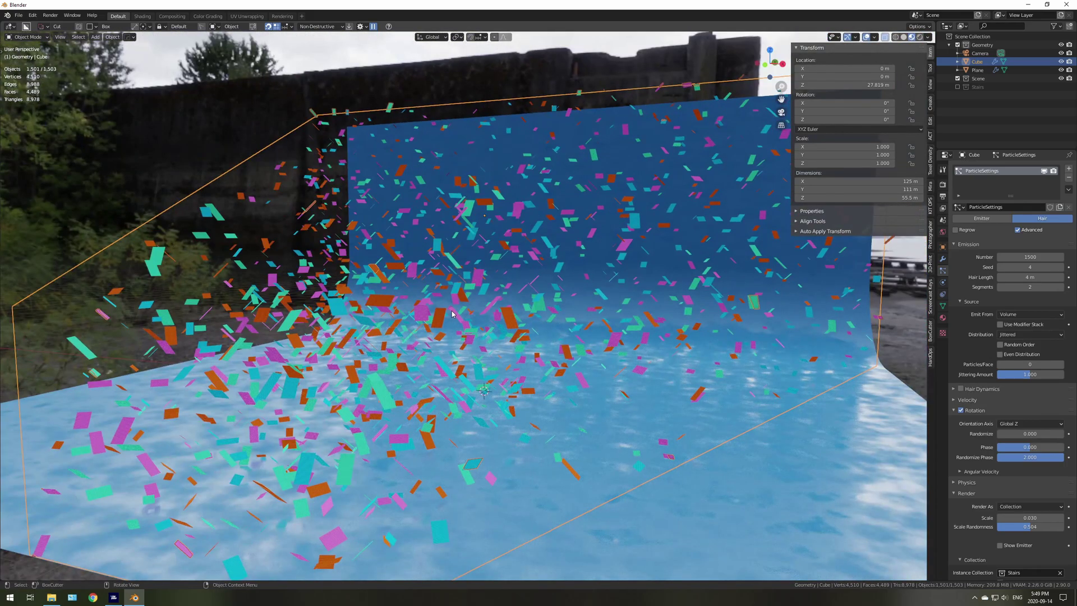
{"action": "key", "text": "KP_0"}
{"action": "key", "text": "z"}
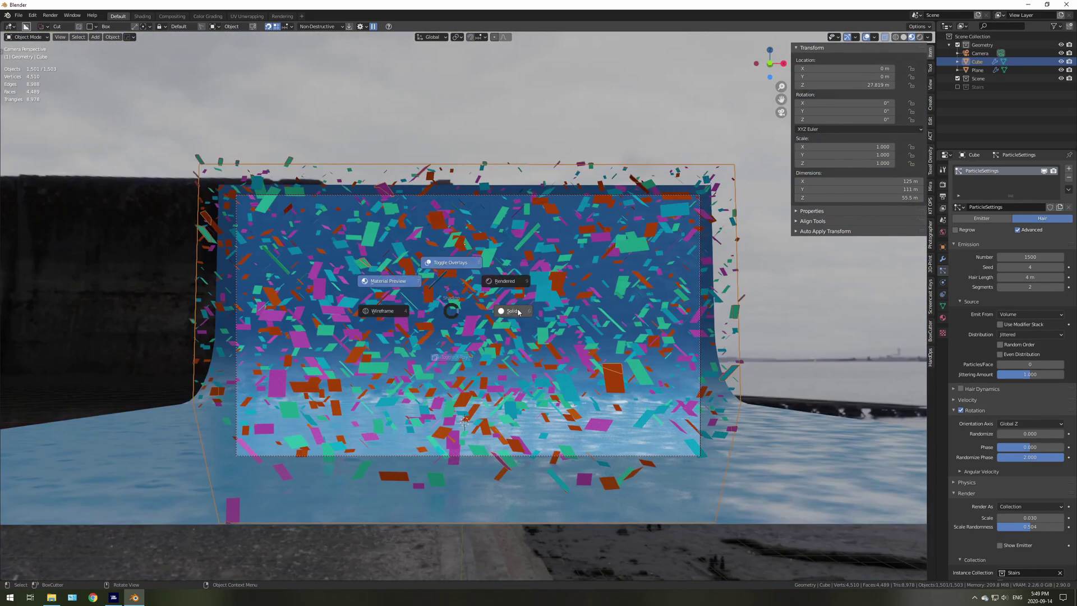
{"action": "left_click", "coordinate": [477, 309]}
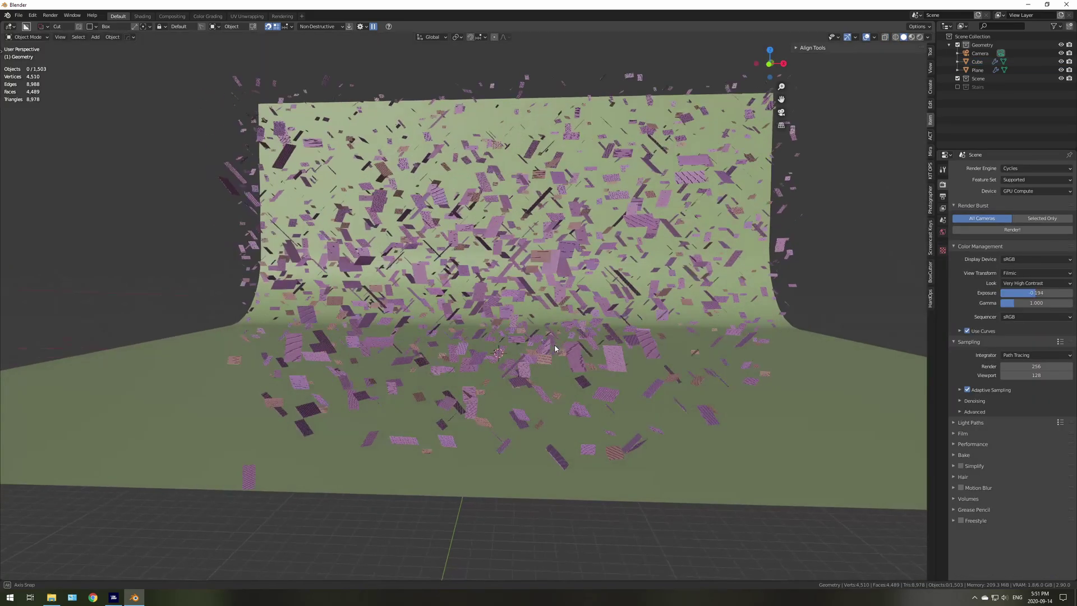
- Add a sun light at the scene origin and rotate it 90° about X toward the backdrop
{"action": "middle_click_drag", "start_coordinate": [493, 331], "coordinate": [544, 338]}
{"action": "key", "text": "shift+a"}
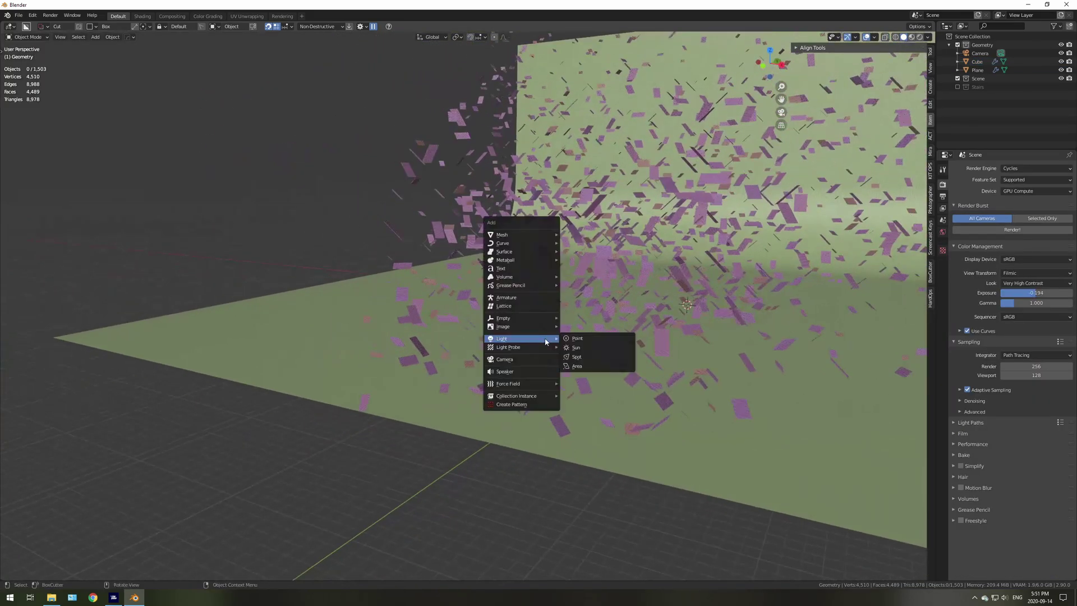
{"action": "left_click", "coordinate": [575, 347]}
{"action": "key", "text": "r"}
{"action": "key", "text": "x"}
{"action": "key", "text": "9"}
{"action": "key", "text": "0"}
{"action": "key", "text": "Return"}
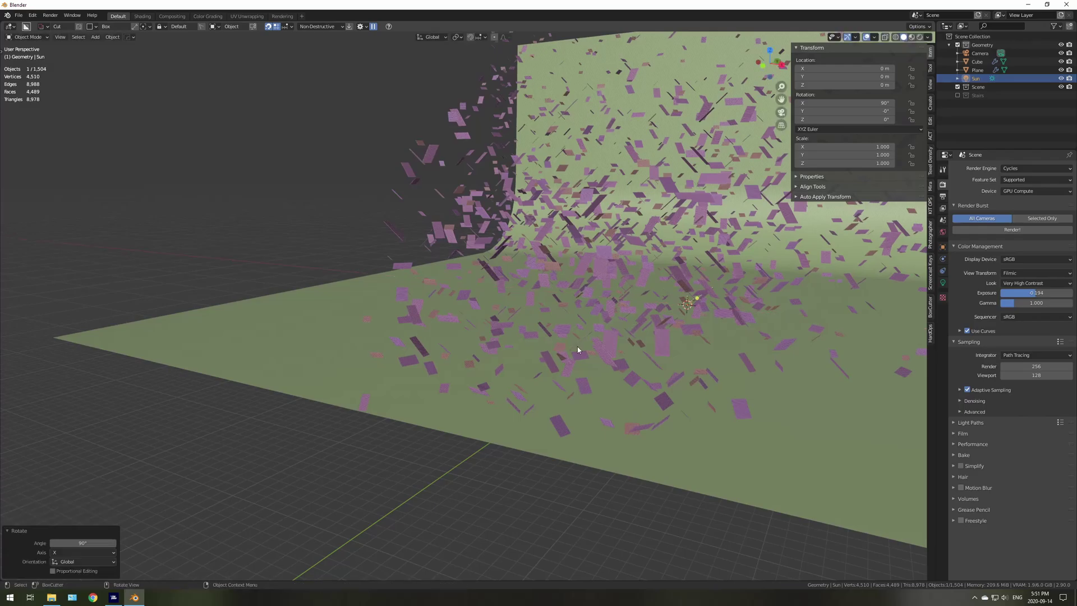
- Inspect the sun's direction from the side and its shadows on the backdrop through the camera in Material Preview
{"action": "key", "text": "KP_Decimal"}
{"action": "scroll", "coordinate": [598, 291], "scroll_direction": "up", "scroll_amount": 5}
{"action": "scroll", "coordinate": [598, 291], "scroll_direction": "down", "scroll_amount": 10}
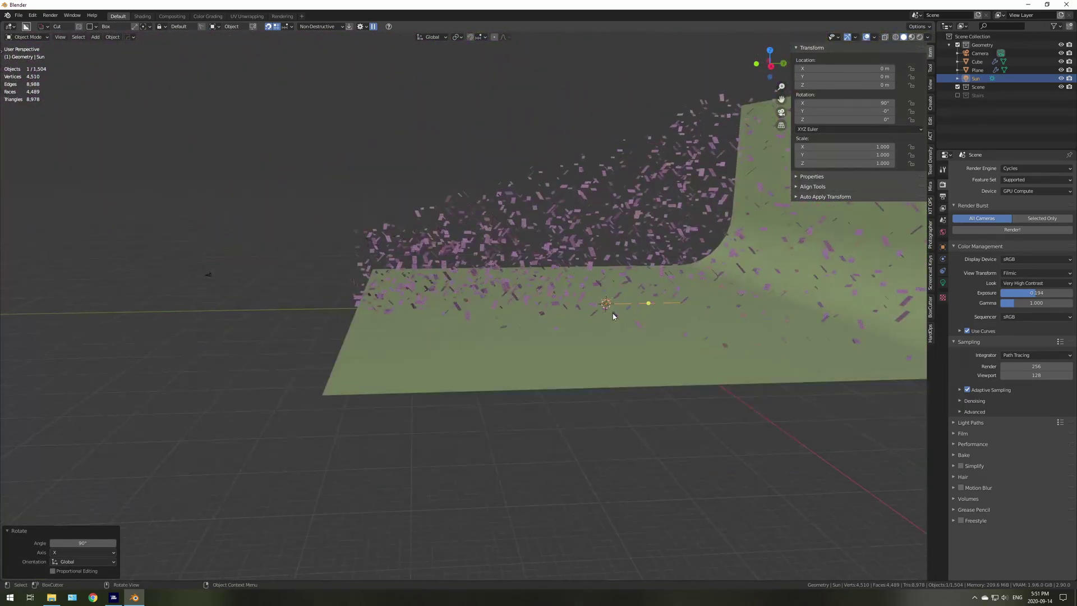
{"action": "middle_click_drag", "start_coordinate": [612, 313], "coordinate": [540, 349]}
{"action": "key", "text": "KP_0"}
{"action": "key", "text": "z"}
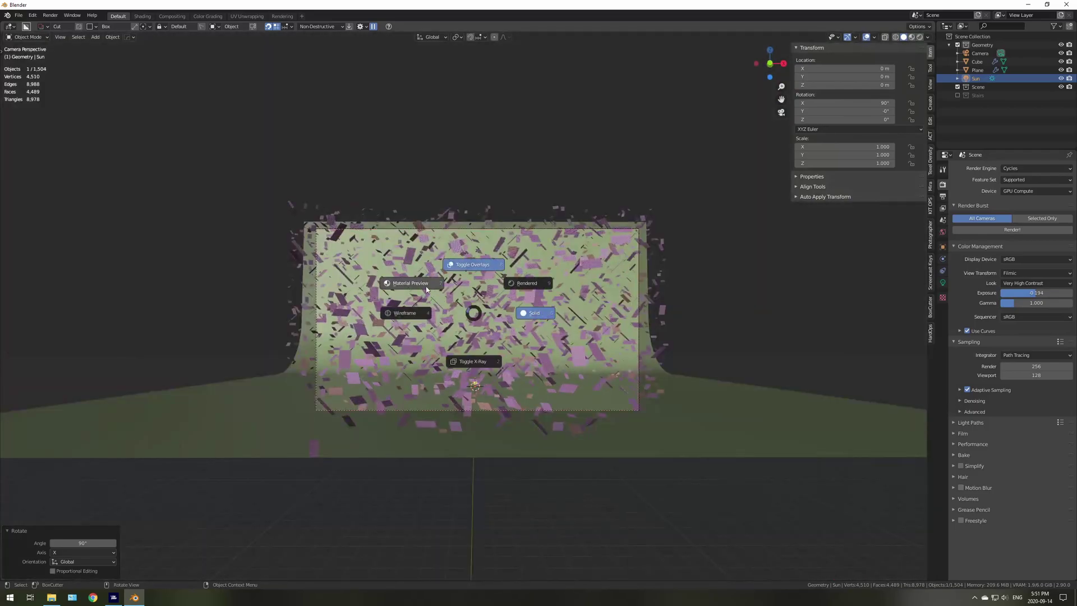
{"action": "left_click", "coordinate": [426, 284]}
{"action": "scroll", "coordinate": [426, 288], "scroll_direction": "up", "scroll_amount": 3}
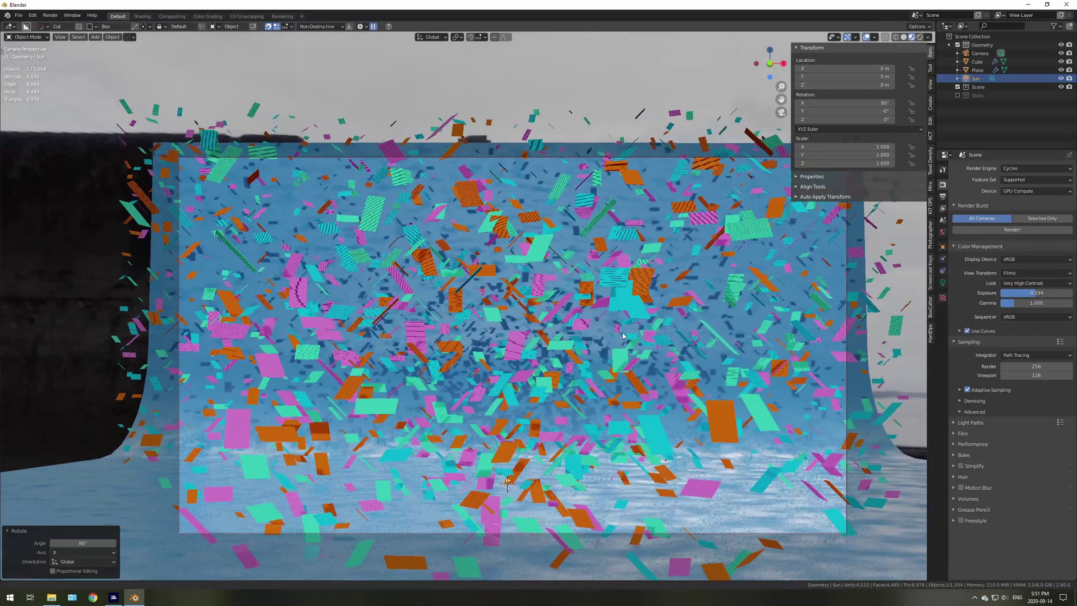
{"action": "middle_click_drag", "start_coordinate": [624, 336], "coordinate": [601, 328], "text": "shift"}
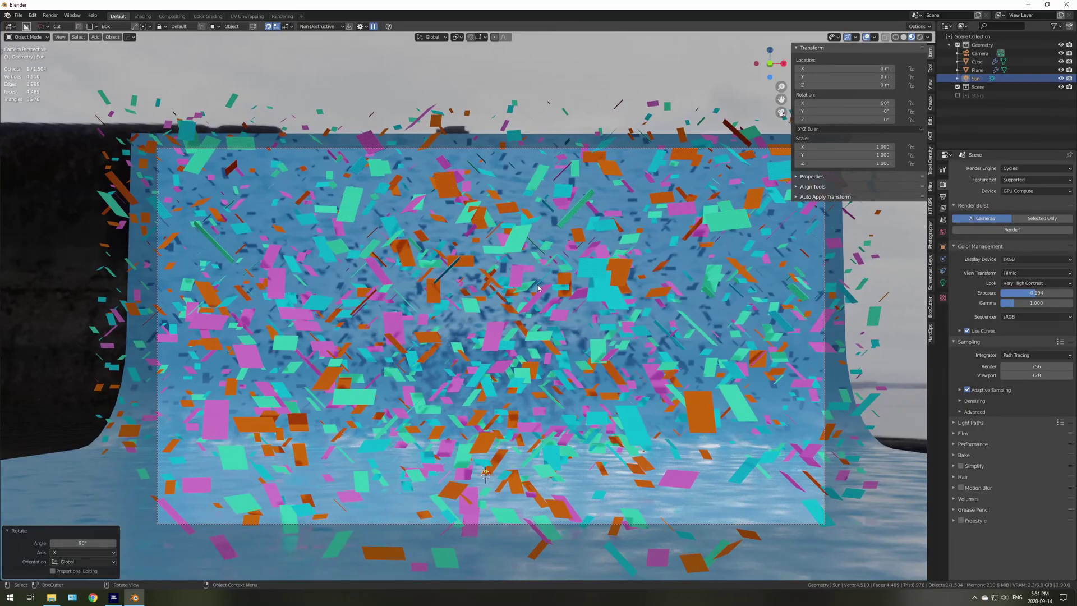
{"action": "scroll", "coordinate": [526, 288], "scroll_direction": "down", "scroll_amount": 2}
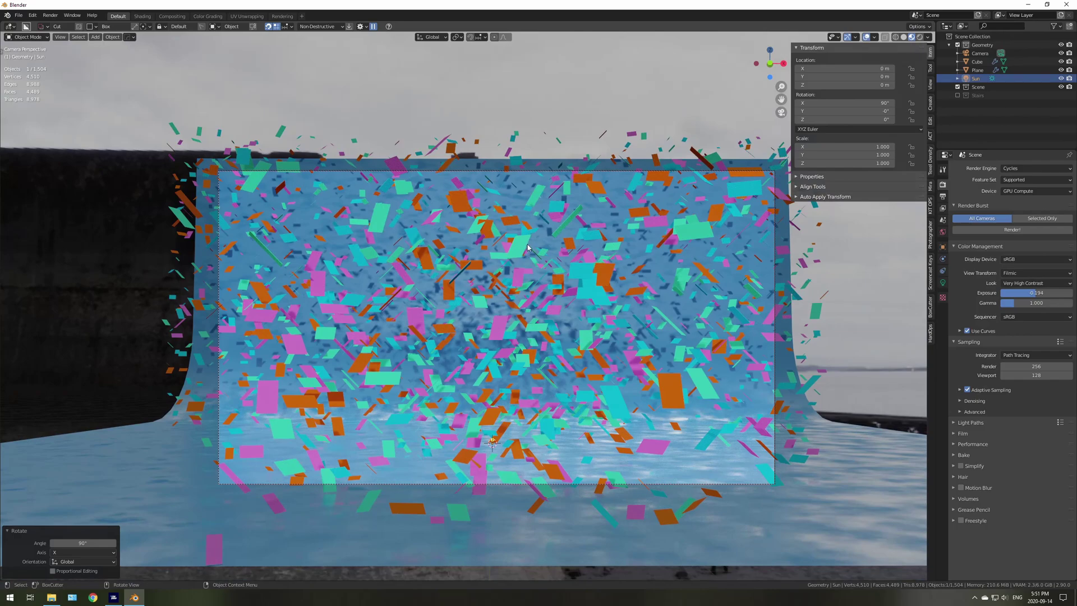
{"action": "key", "text": "z"}
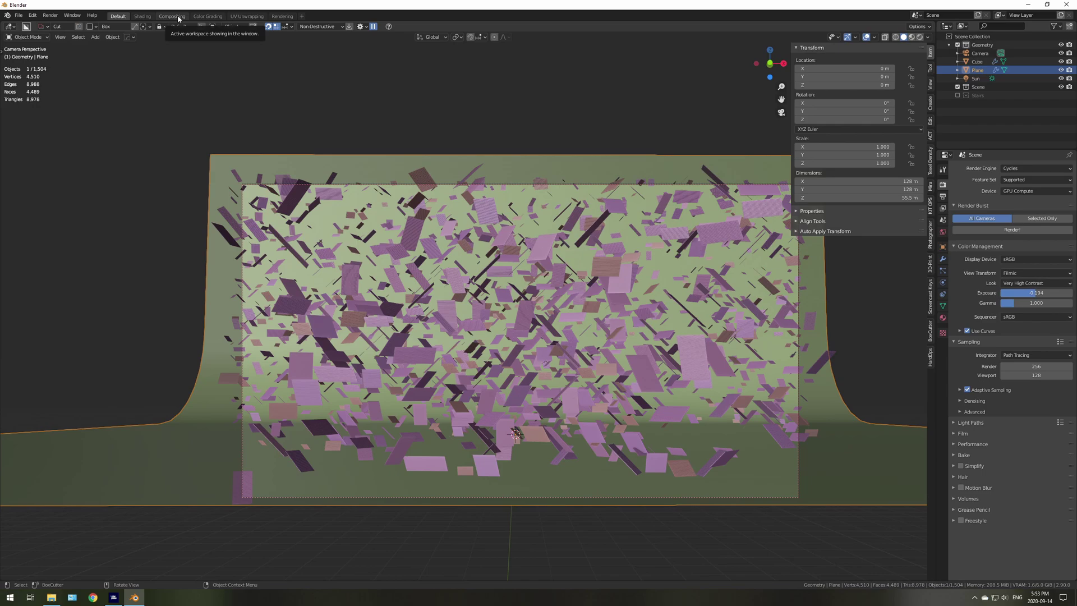
- In the Compositing workspace, tidy the Render Layers, Denoise and Color Balance nodes, keeping the Offset/Power/Slope (ASC-CDL) correction formula
{"action": "left_click", "coordinate": [178, 17]}
{"action": "left_click_drag", "start_coordinate": [181, 209], "coordinate": [150, 213]}
{"action": "left_click_drag", "start_coordinate": [272, 200], "coordinate": [257, 199]}
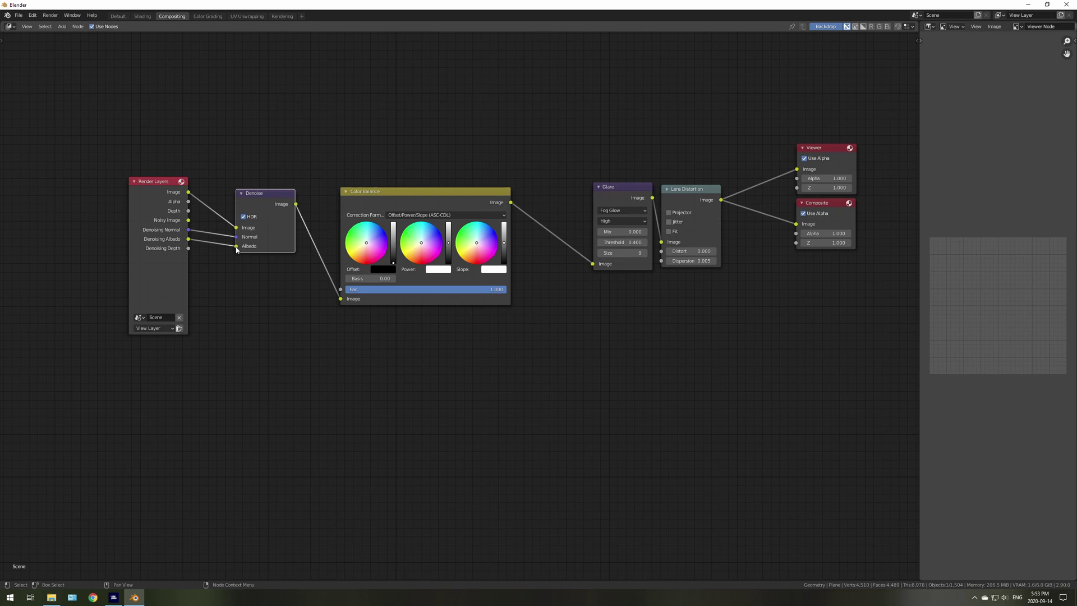
{"action": "left_click_drag", "start_coordinate": [361, 195], "coordinate": [352, 169]}
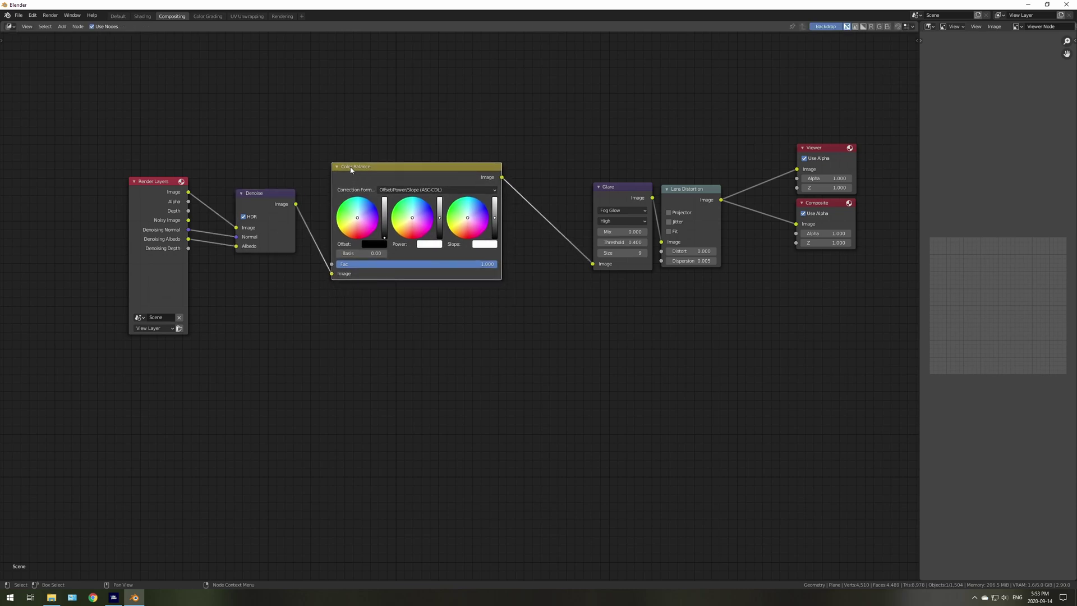
{"action": "left_click", "coordinate": [413, 190]}
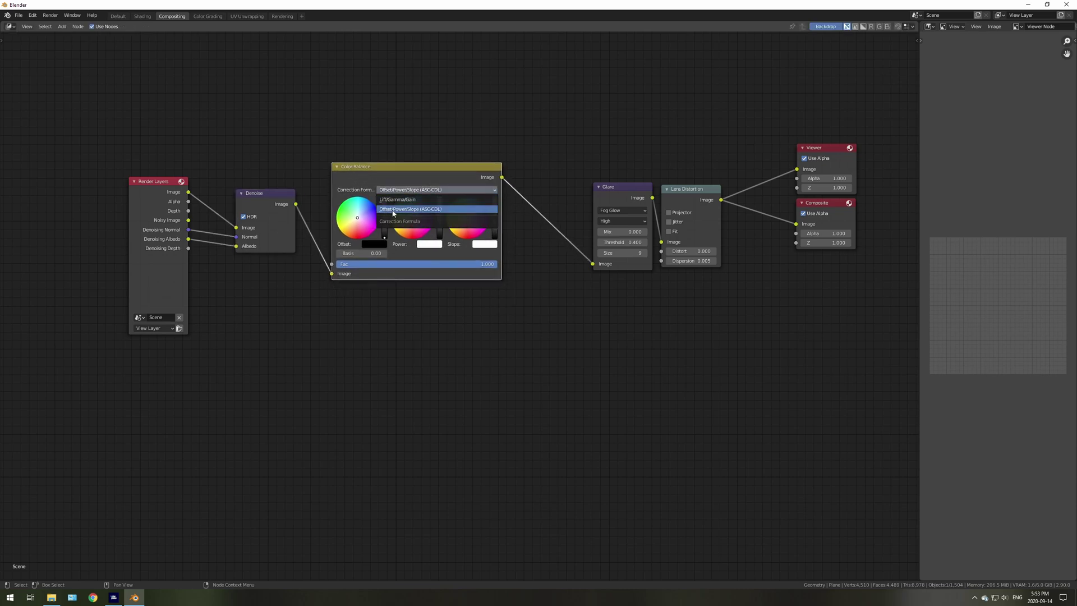
{"action": "left_click", "coordinate": [434, 212]}
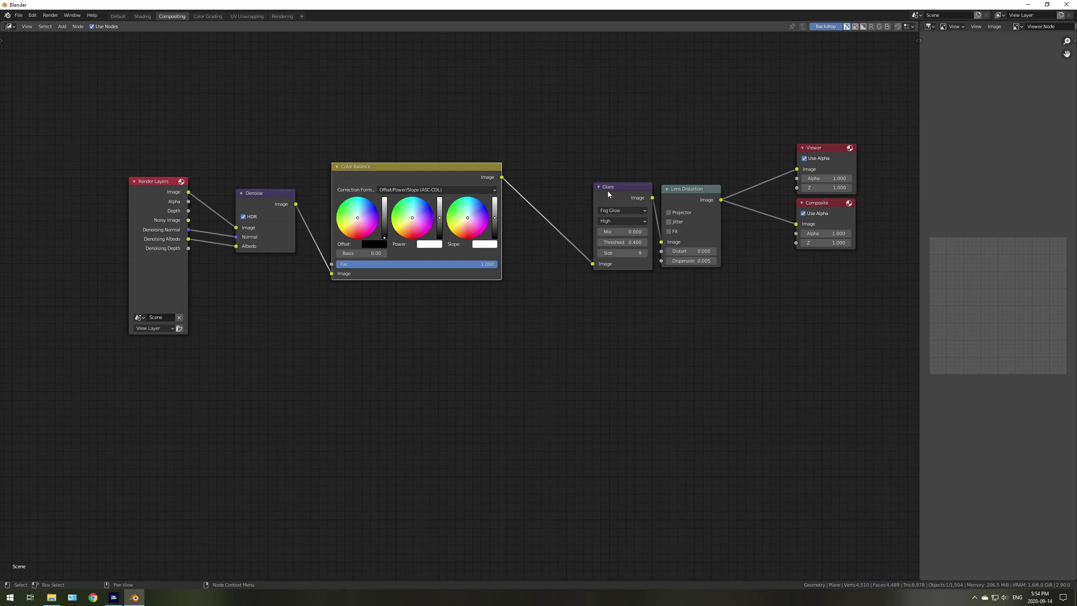
- Move the Glare node beside Color Balance and review its options, keeping Fog Glow and High quality
{"action": "left_click_drag", "start_coordinate": [620, 190], "coordinate": [538, 187]}
{"action": "left_click", "coordinate": [538, 190]}
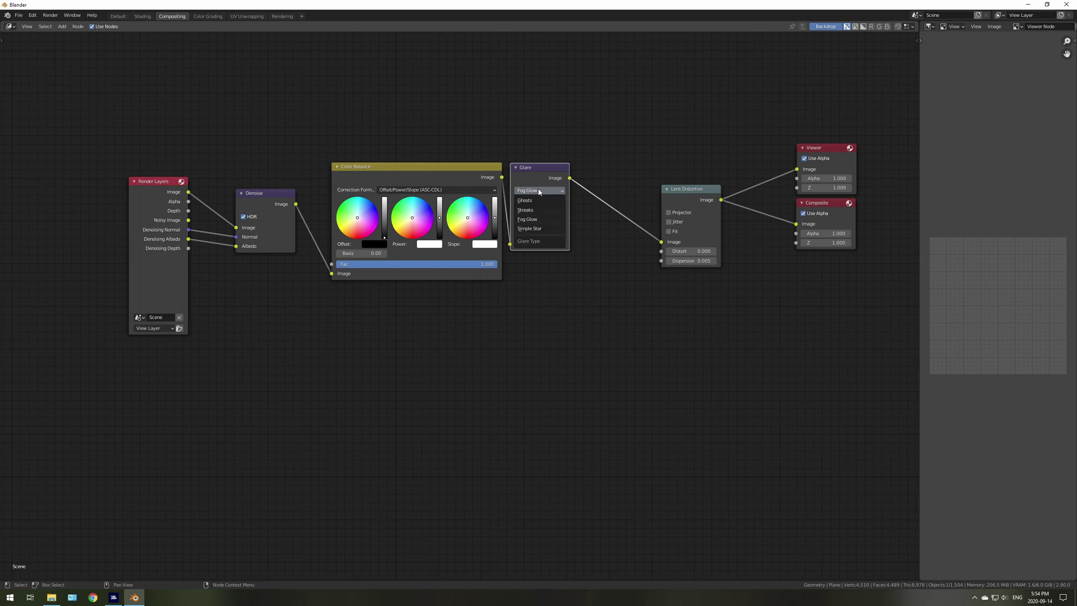
{"action": "left_click", "coordinate": [538, 190]}
{"action": "left_click", "coordinate": [530, 201]}
{"action": "left_click", "coordinate": [530, 203]}
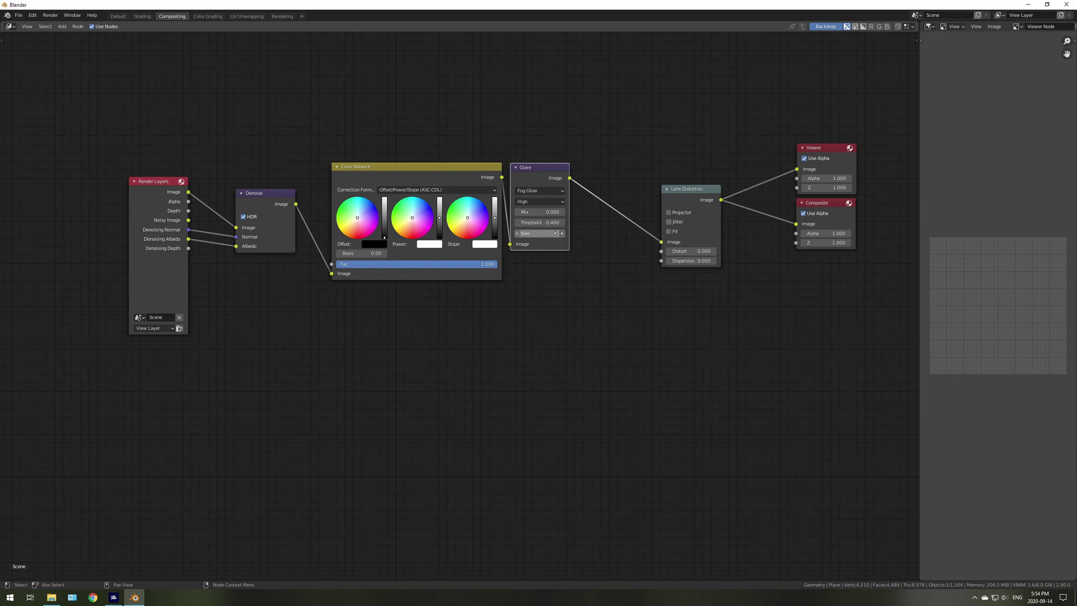
- Move the Lens Distortion node beside Glare and bring the Viewer and Composite nodes closer to it
{"action": "left_click_drag", "start_coordinate": [677, 189], "coordinate": [600, 169]}
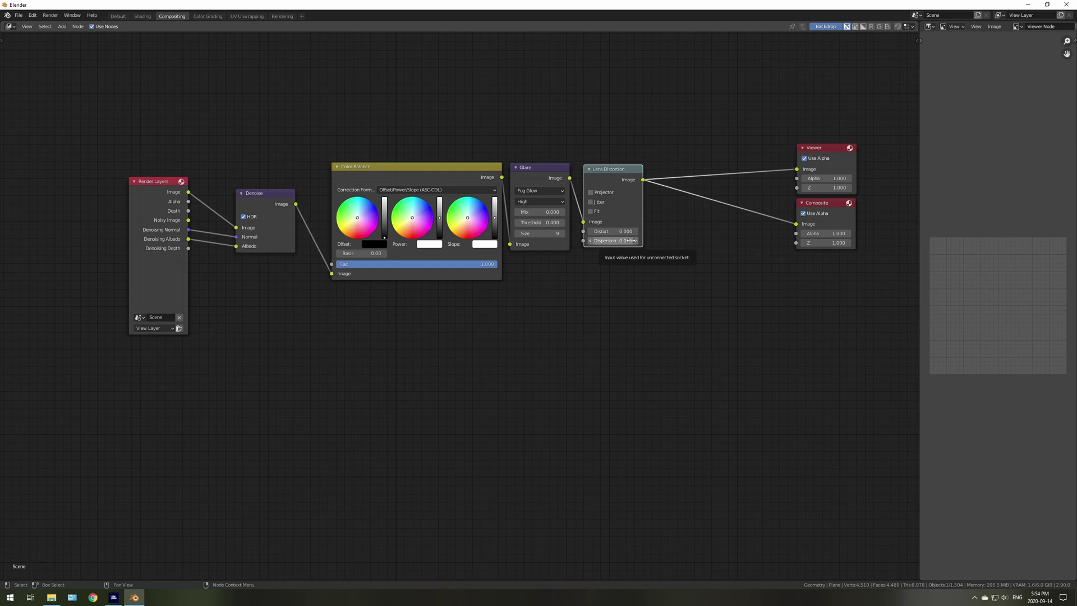
{"action": "left_click_drag", "start_coordinate": [811, 148], "coordinate": [724, 137]}
{"action": "left_click_drag", "start_coordinate": [811, 203], "coordinate": [723, 198]}
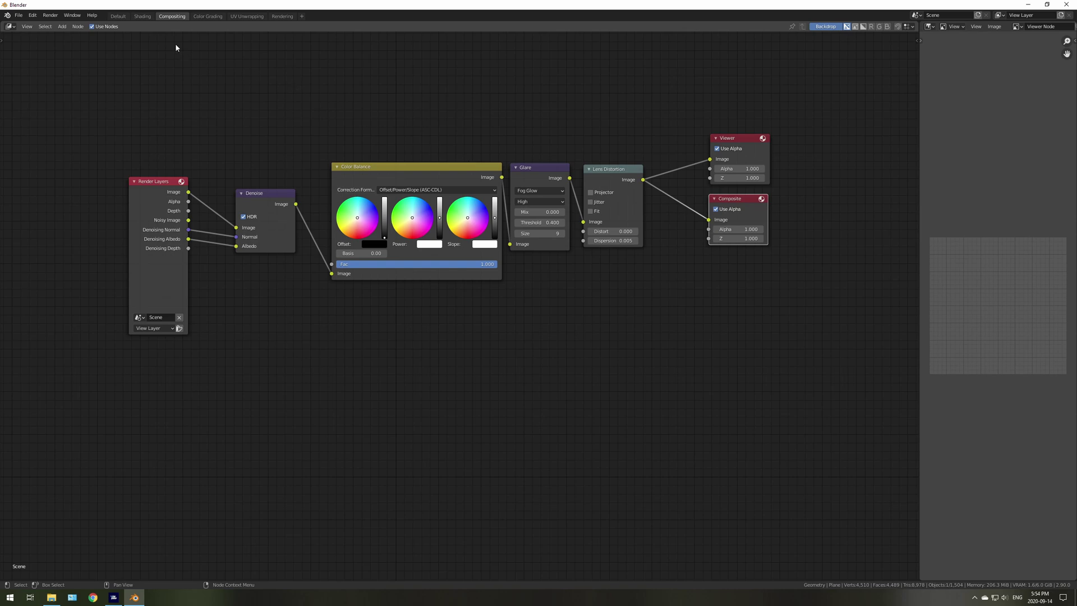
- Return to the Default workspace and review the color management's view transform and look options
{"action": "left_click", "coordinate": [118, 16]}
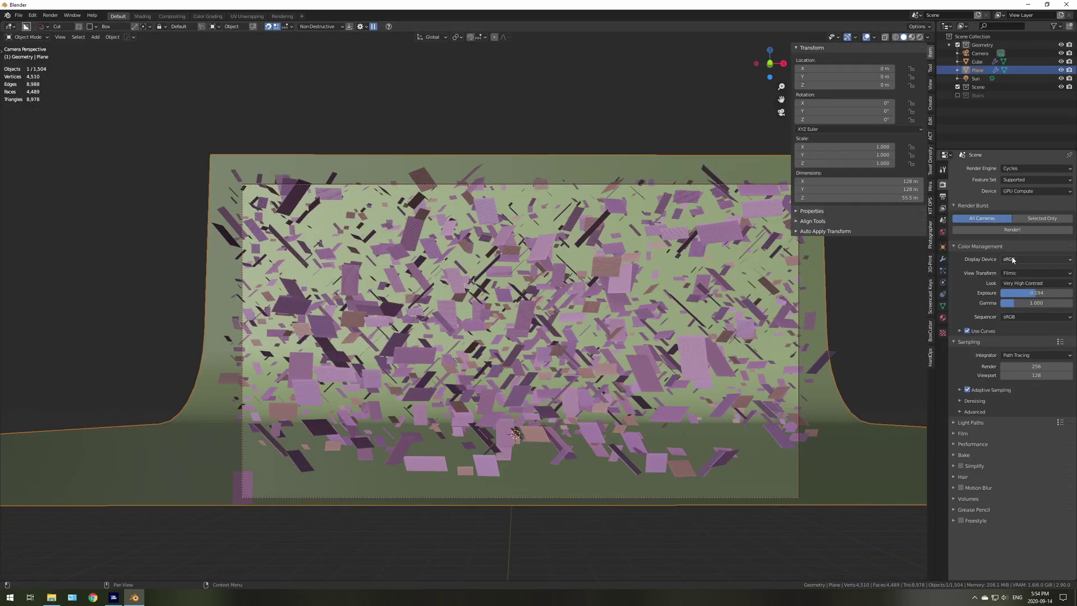
{"action": "left_click", "coordinate": [1028, 275]}
{"action": "left_click", "coordinate": [1028, 276]}
{"action": "left_click", "coordinate": [1023, 284]}
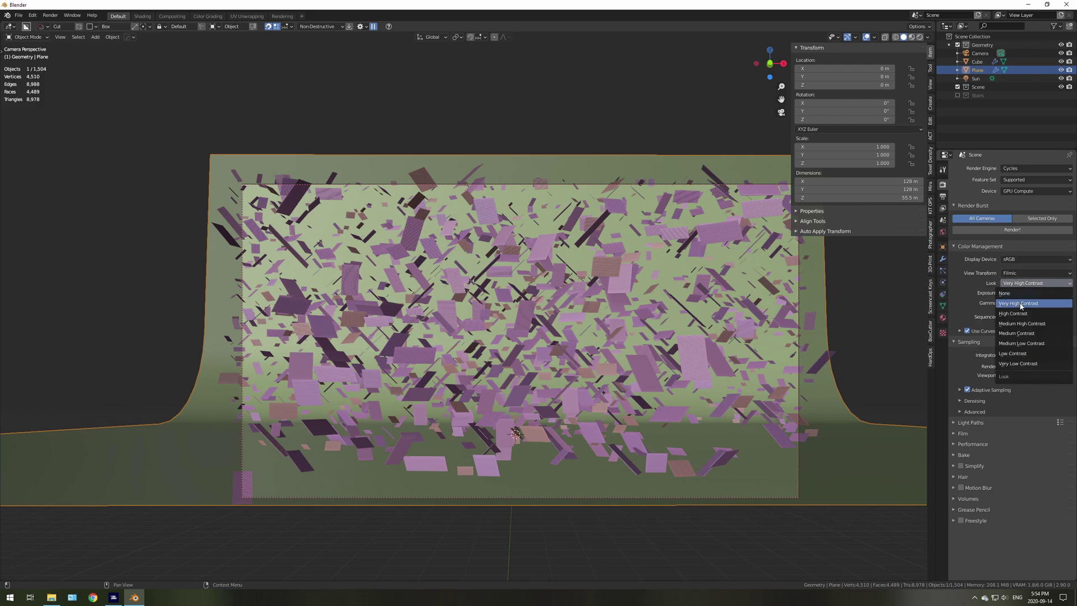
{"action": "left_click", "coordinate": [1021, 285]}
{"action": "key", "text": "minus"}
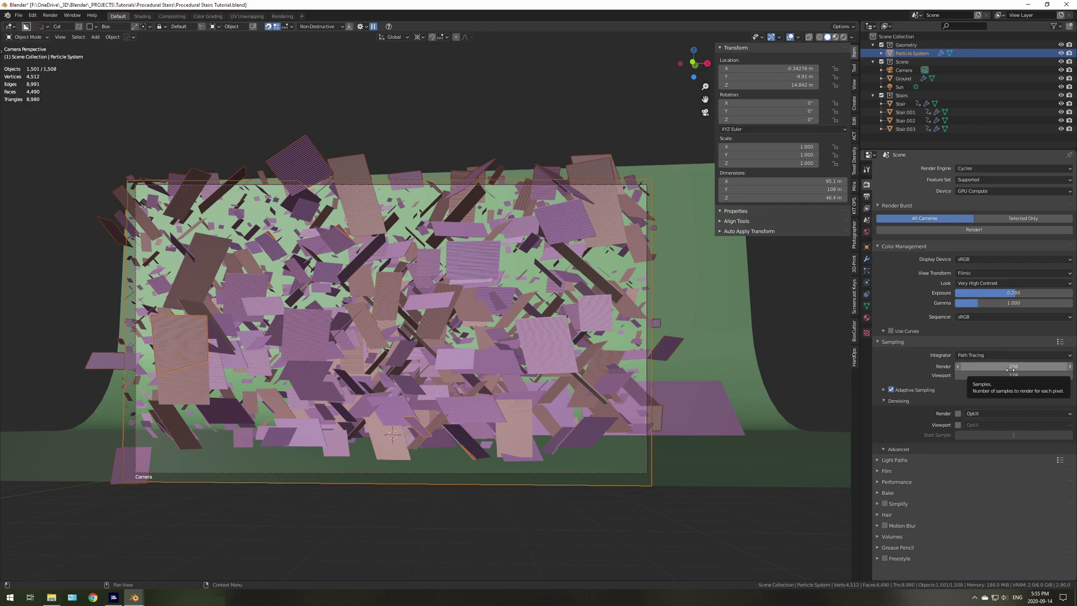
- Examine the Cycles settings for adaptive sampling, denoising, light path bounces, film transparency and performance tile size
{"action": "left_click", "coordinate": [883, 389]}
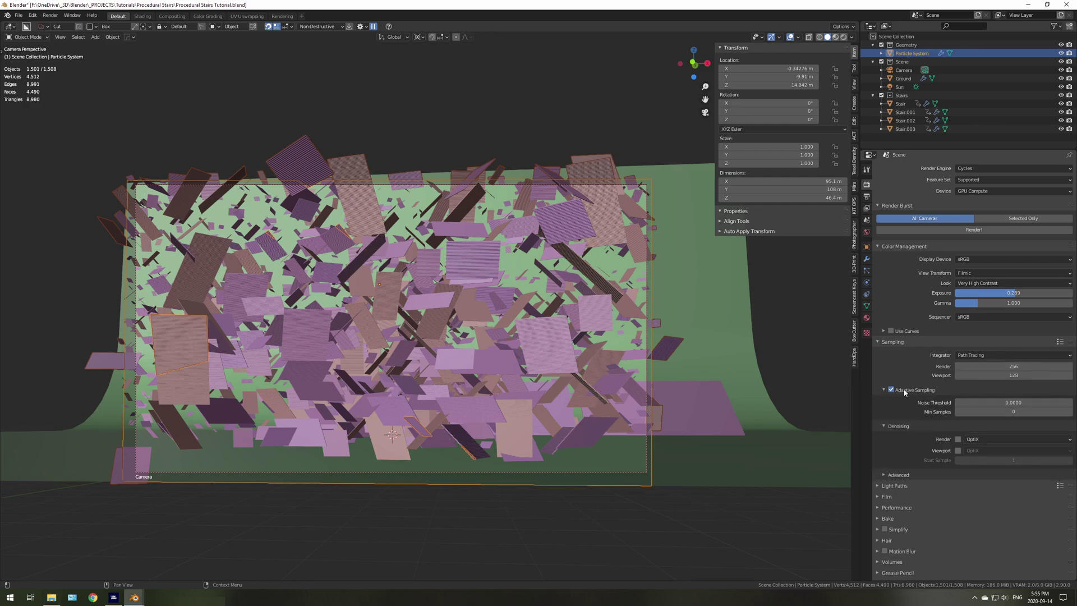
{"action": "left_click", "coordinate": [884, 390]}
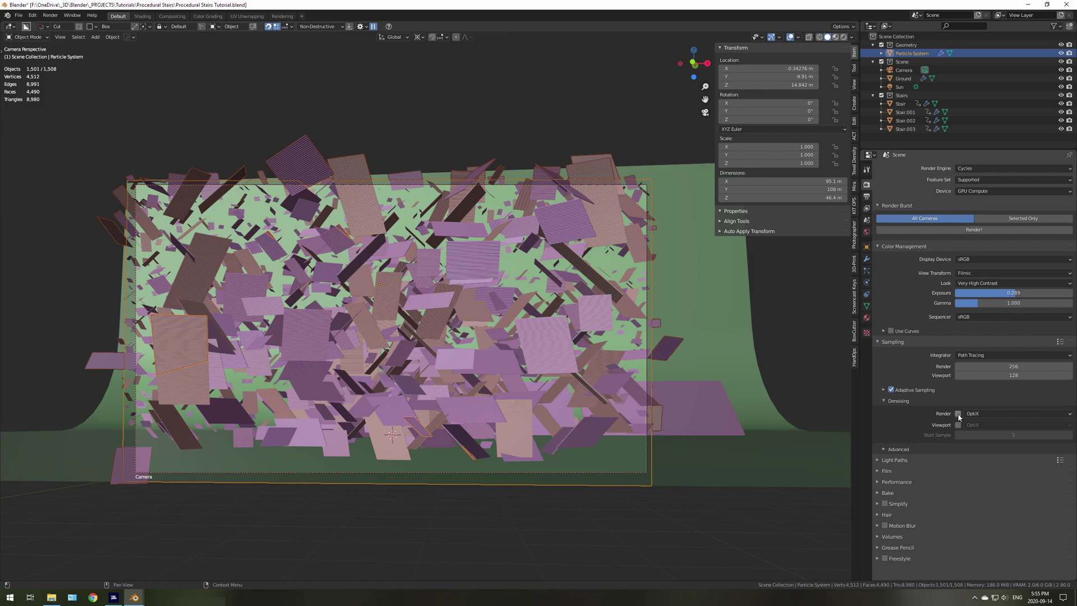
{"action": "left_click", "coordinate": [883, 400]}
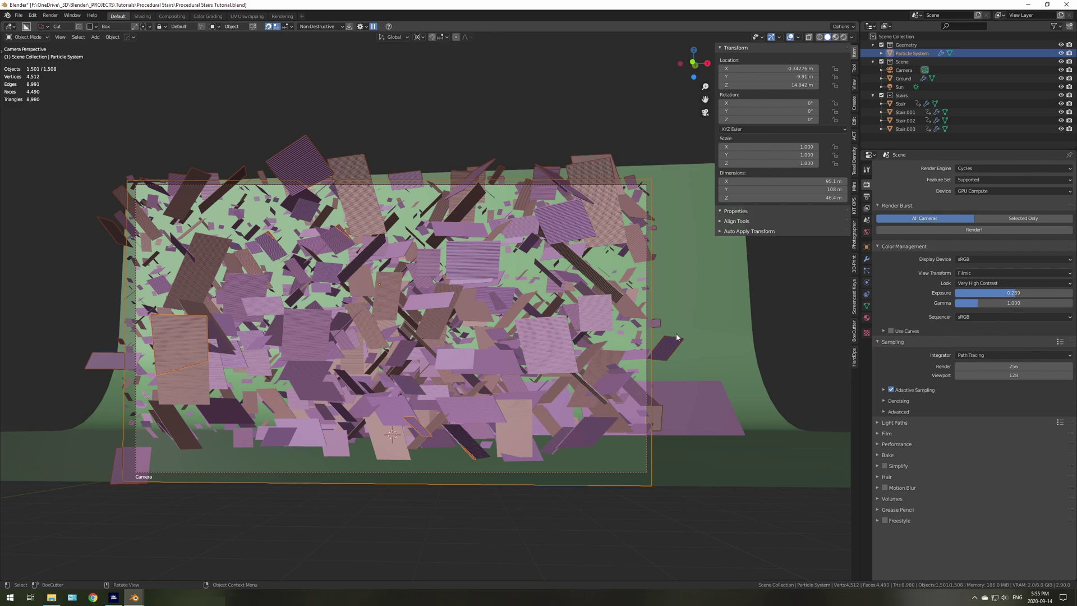
{"action": "left_click", "coordinate": [882, 422]}
{"action": "scroll", "coordinate": [947, 447], "scroll_direction": "down", "scroll_amount": 1}
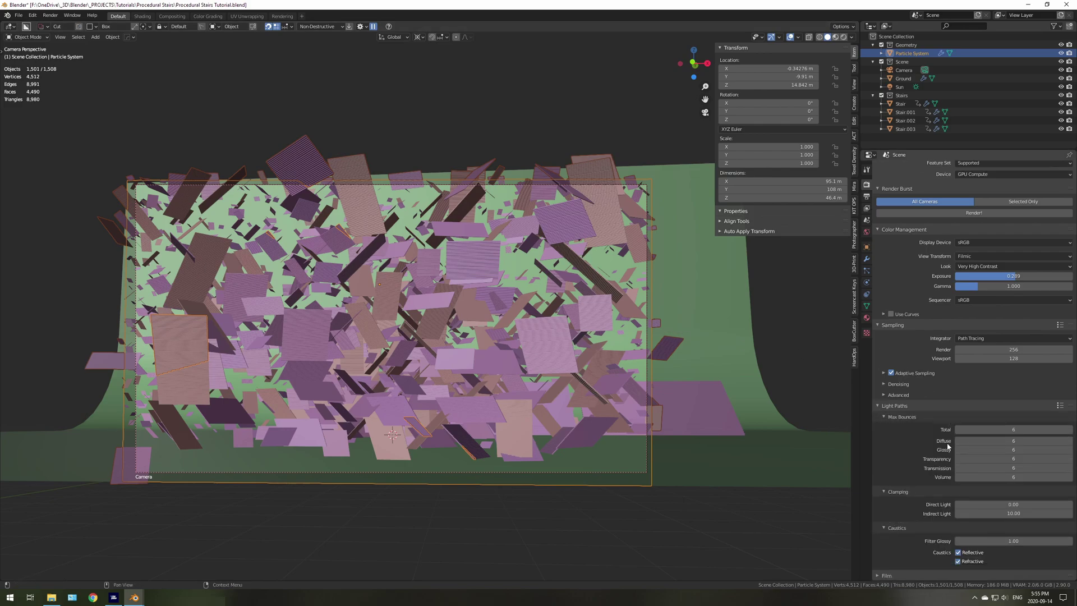
{"action": "scroll", "coordinate": [947, 447], "scroll_direction": "down", "scroll_amount": 5}
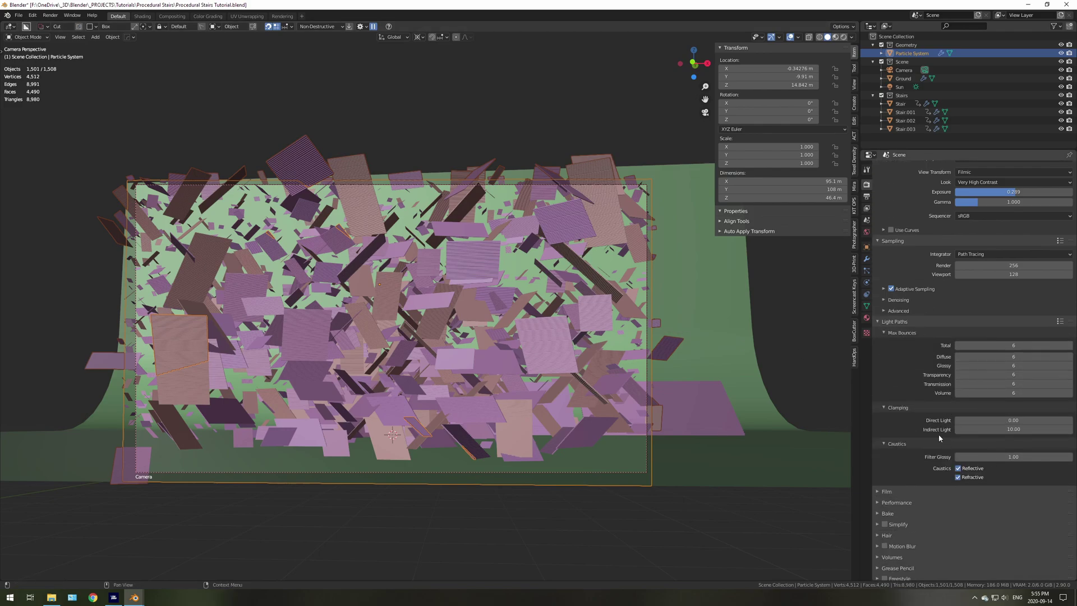
{"action": "left_click", "coordinate": [878, 492]}
{"action": "scroll", "coordinate": [897, 459], "scroll_direction": "down", "scroll_amount": 5}
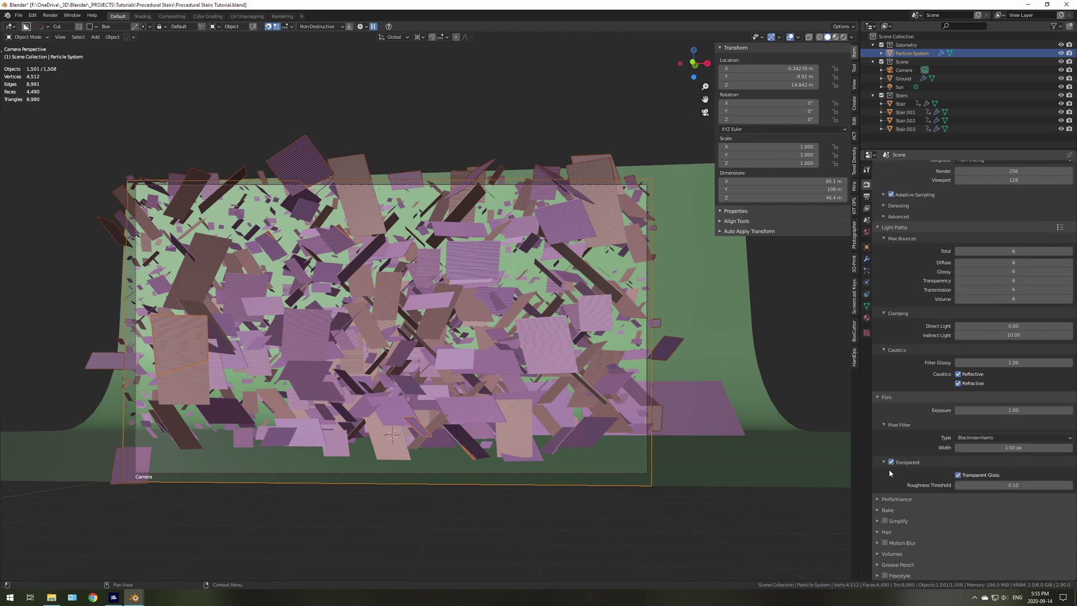
{"action": "left_click", "coordinate": [878, 500]}
{"action": "scroll", "coordinate": [981, 449], "scroll_direction": "down", "scroll_amount": 5}
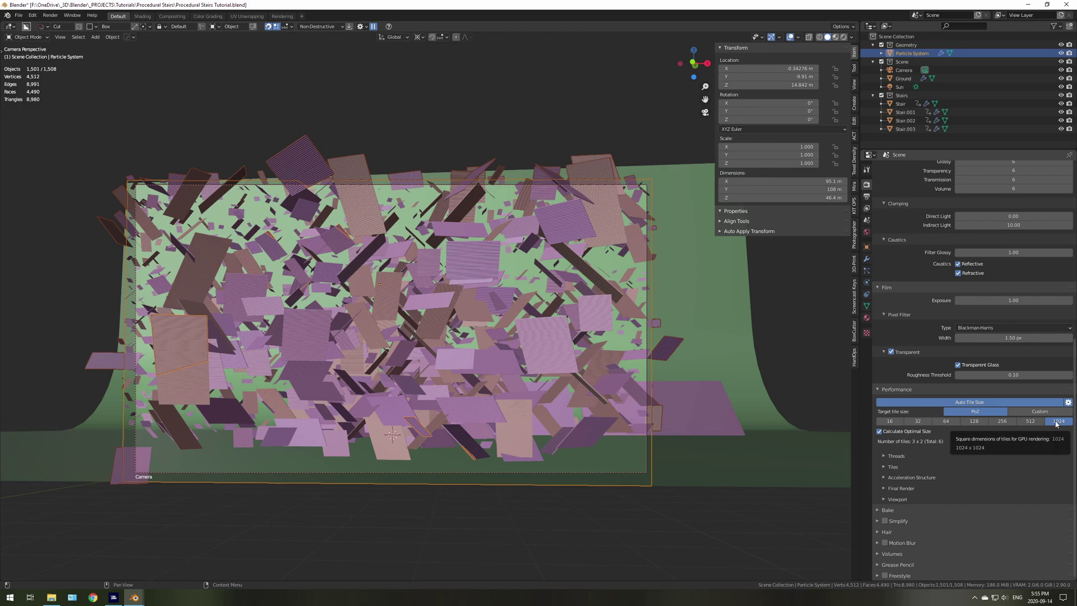
{"action": "left_click", "coordinate": [879, 390]}
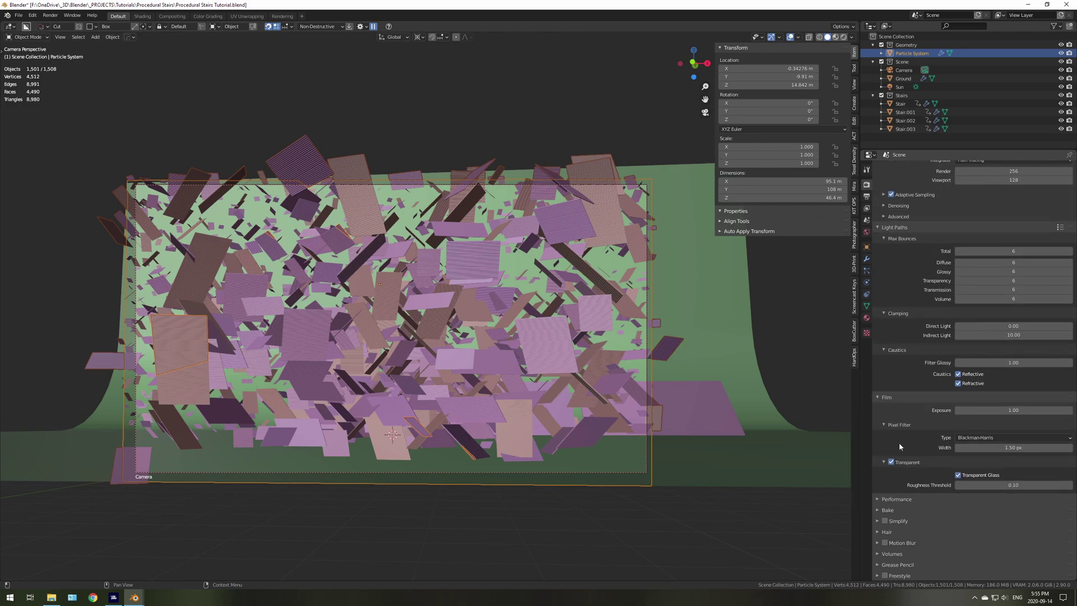
{"action": "scroll", "coordinate": [899, 448], "scroll_direction": "up", "scroll_amount": 10}
{"action": "left_click", "coordinate": [867, 197]}
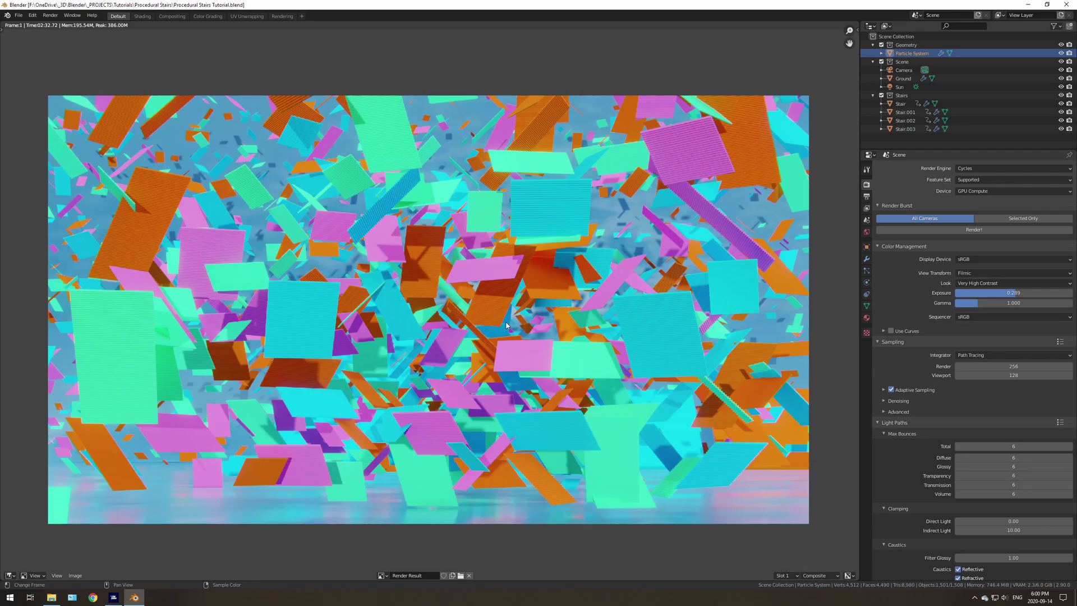
- Inspect the rendered image up close and view it behind the node setup in the Compositing workspace
{"action": "scroll", "coordinate": [492, 320], "scroll_direction": "up", "scroll_amount": 2}
{"action": "scroll", "coordinate": [491, 317], "scroll_direction": "down", "scroll_amount": 3}
{"action": "scroll", "coordinate": [491, 319], "scroll_direction": "up", "scroll_amount": 2}
{"action": "scroll", "coordinate": [491, 319], "scroll_direction": "down", "scroll_amount": 2}
{"action": "left_click", "coordinate": [171, 16]}
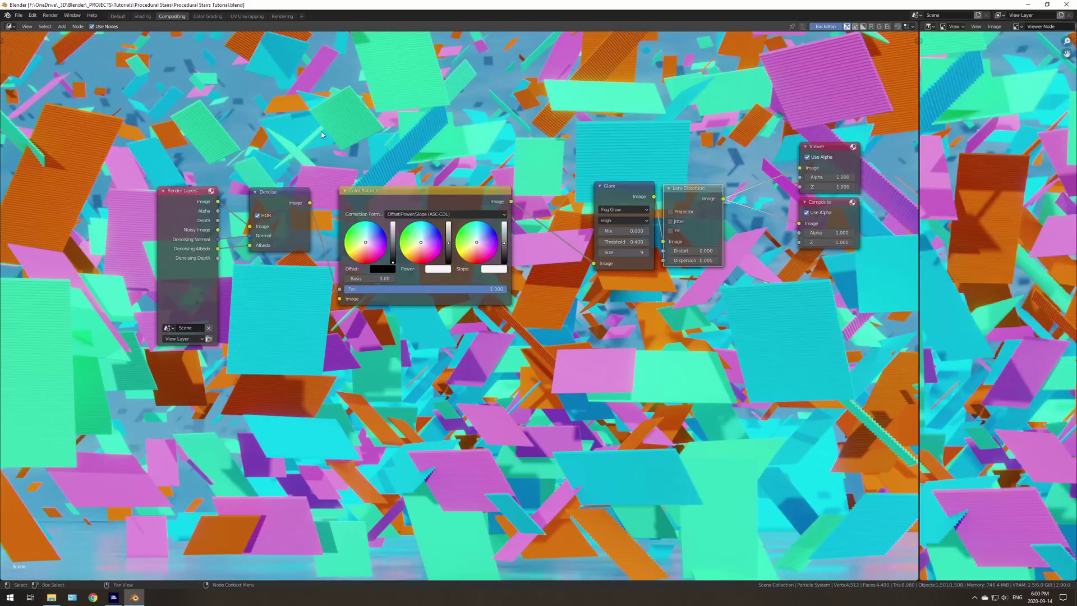
{"action": "middle_click_drag", "start_coordinate": [394, 148], "coordinate": [354, 272]}
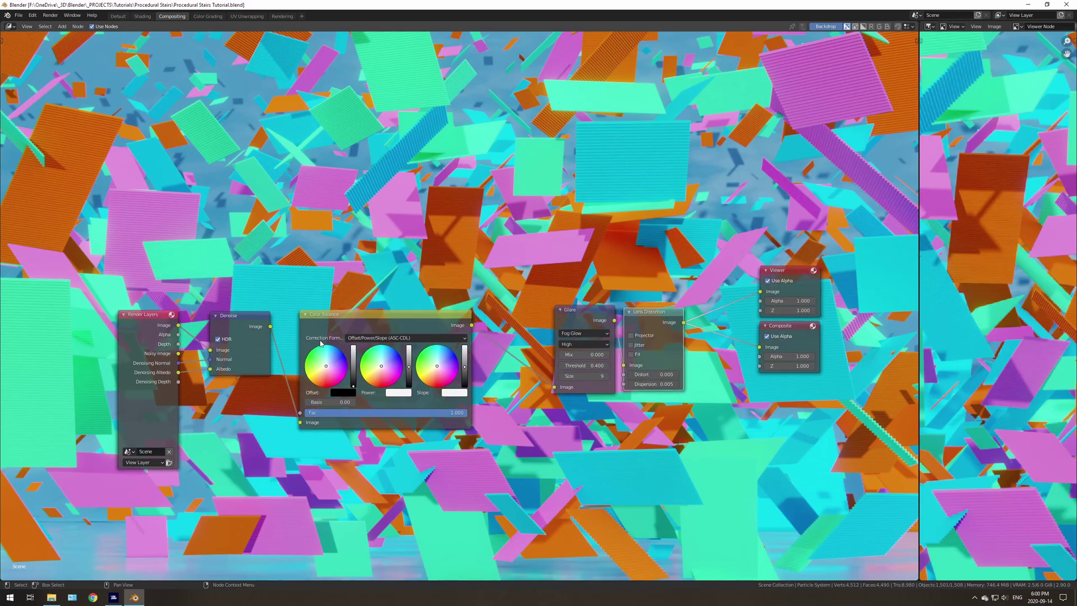